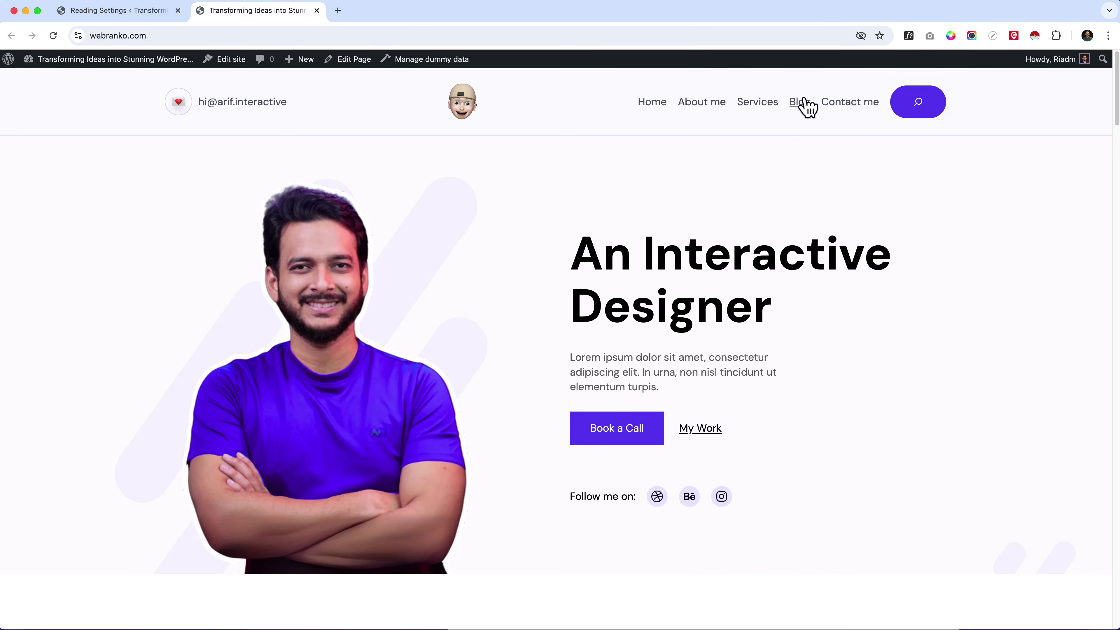
# Open the "Possimus et molestias expedita qui." post from the site's Blog page and examine its layout down to the footer
pyautogui.click(802, 102)
pyautogui.scroll(-3, 382, 393)
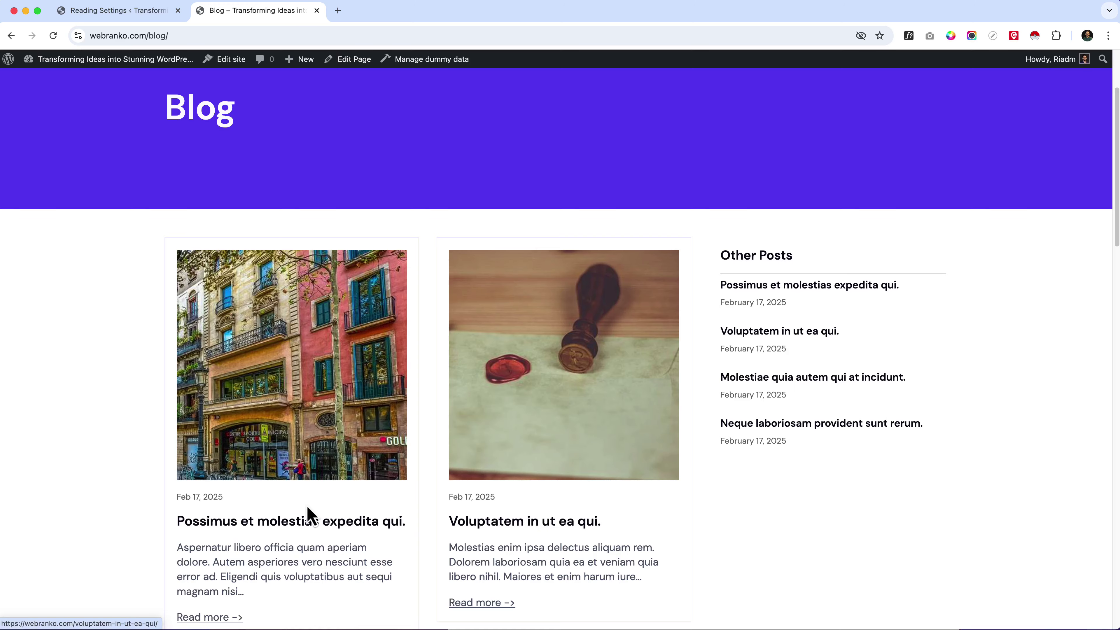
pyautogui.scroll(-3, 265, 485)
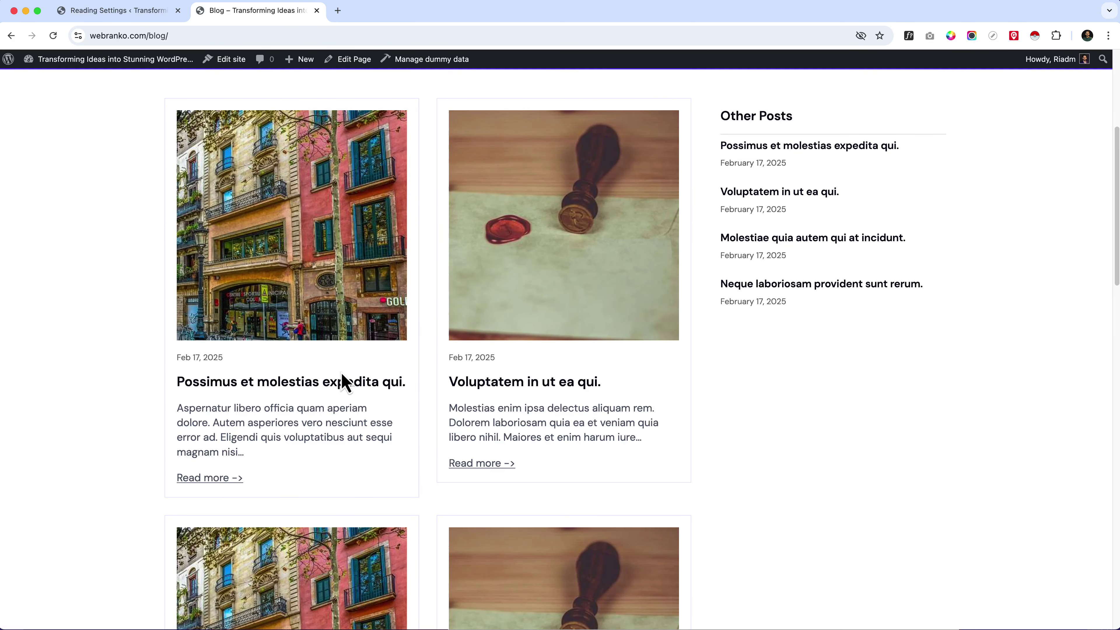
pyautogui.click(311, 384)
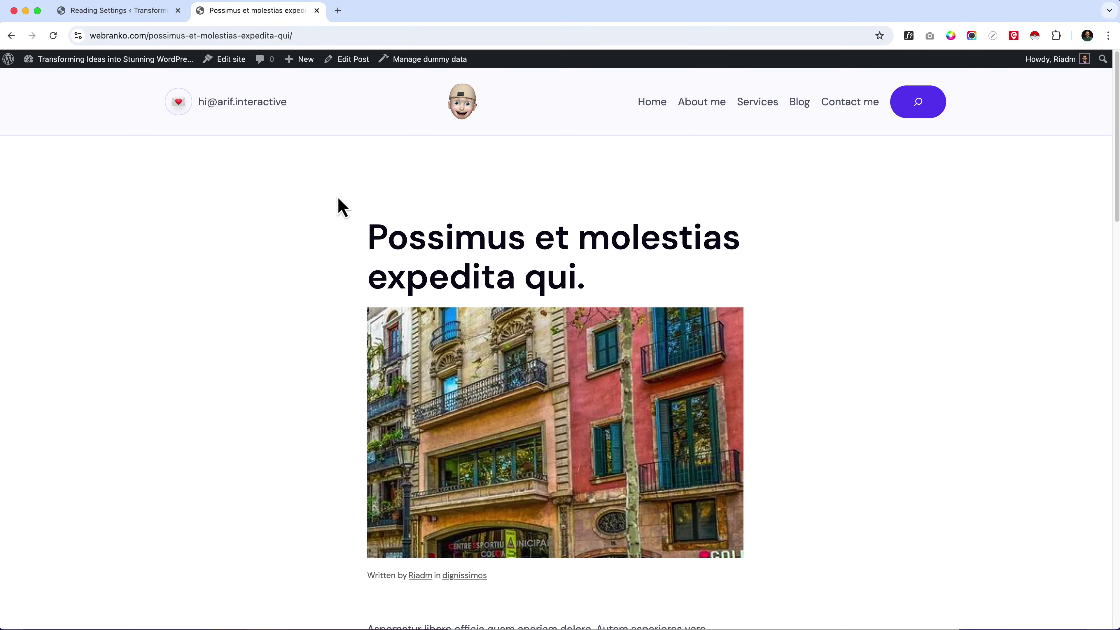
pyautogui.moveTo(338, 207); pyautogui.dragTo(507, 281)
pyautogui.click(515, 278)
pyautogui.scroll(-20, 615, 349)
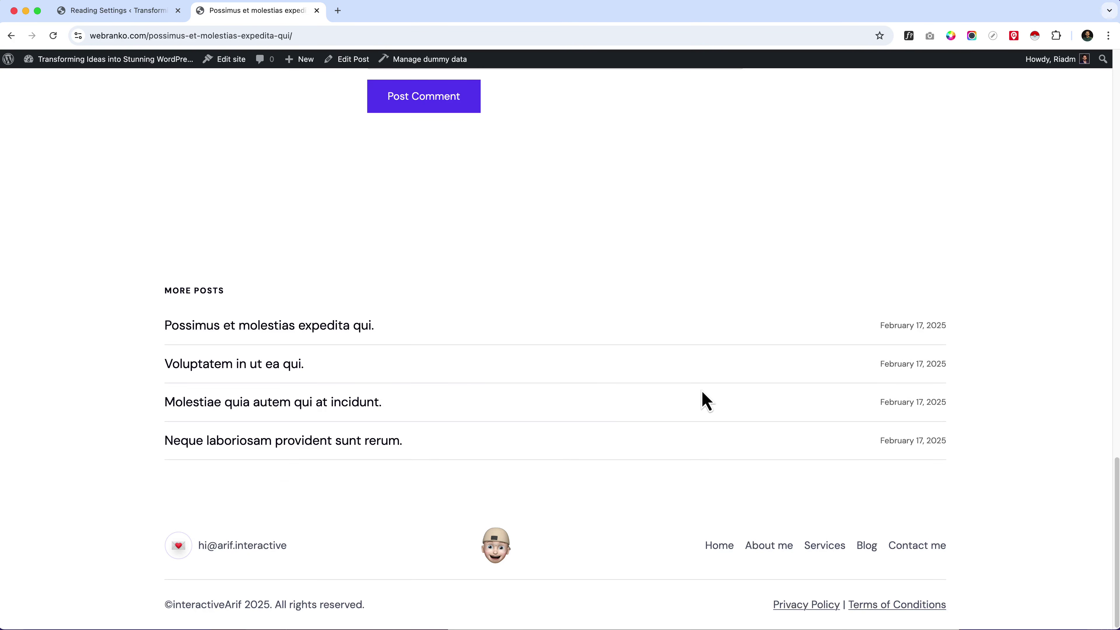
pyautogui.scroll(20, 701, 391)
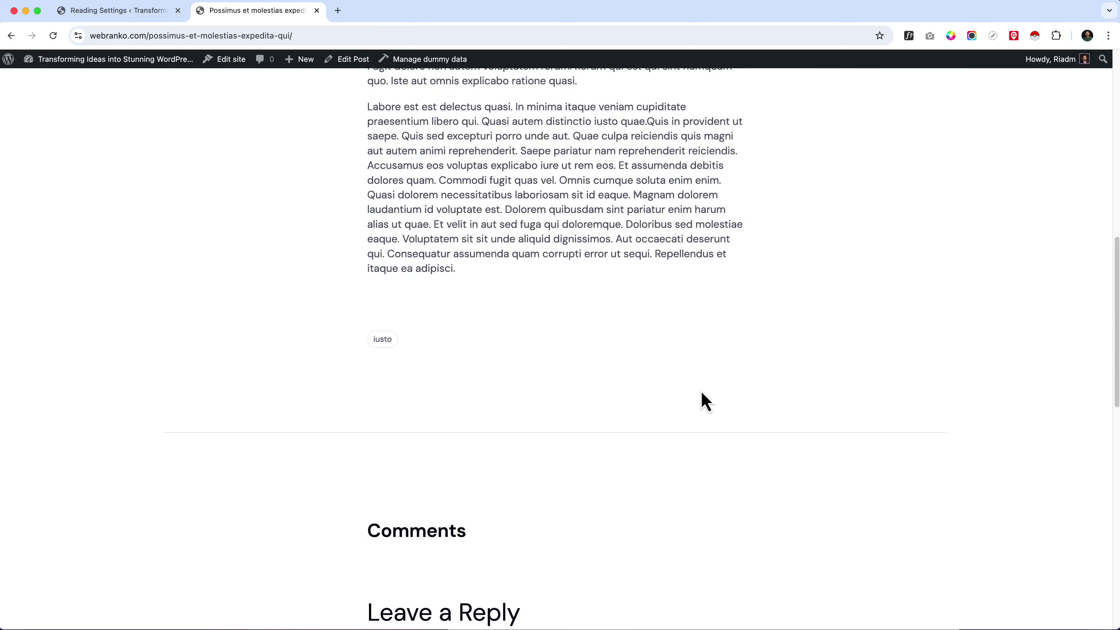
pyautogui.scroll(1, 705, 397)
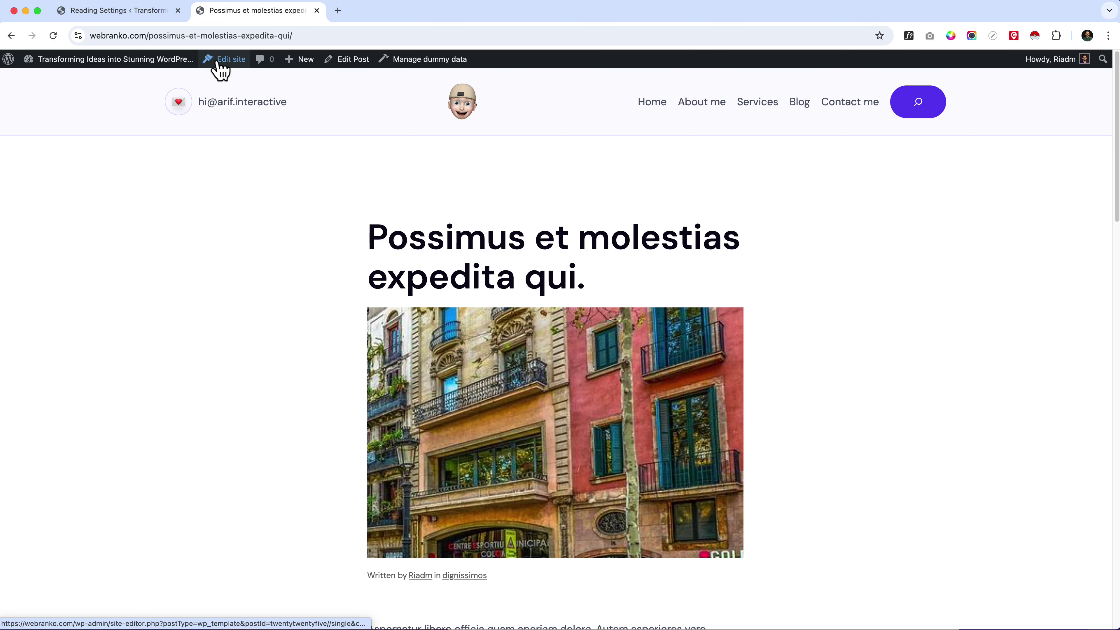
# Return to the WordPress dashboard and open the site Editor in a new browser tab, placed ahead of the live post's tab
pyautogui.click(121, 15)
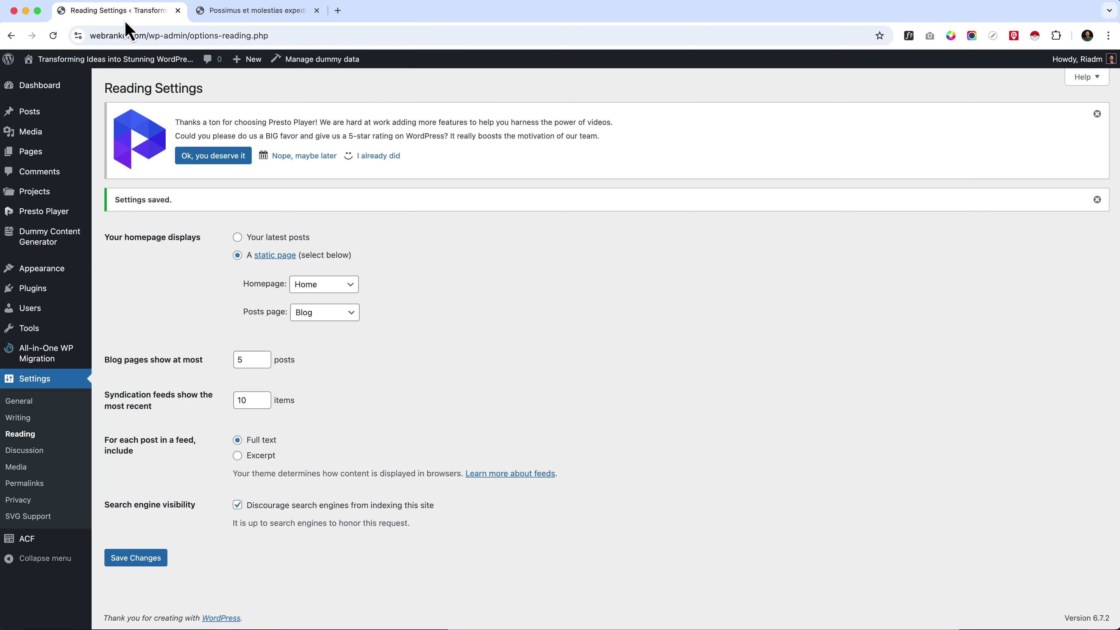
pyautogui.click(51, 86)
pyautogui.moveTo(53, 316)
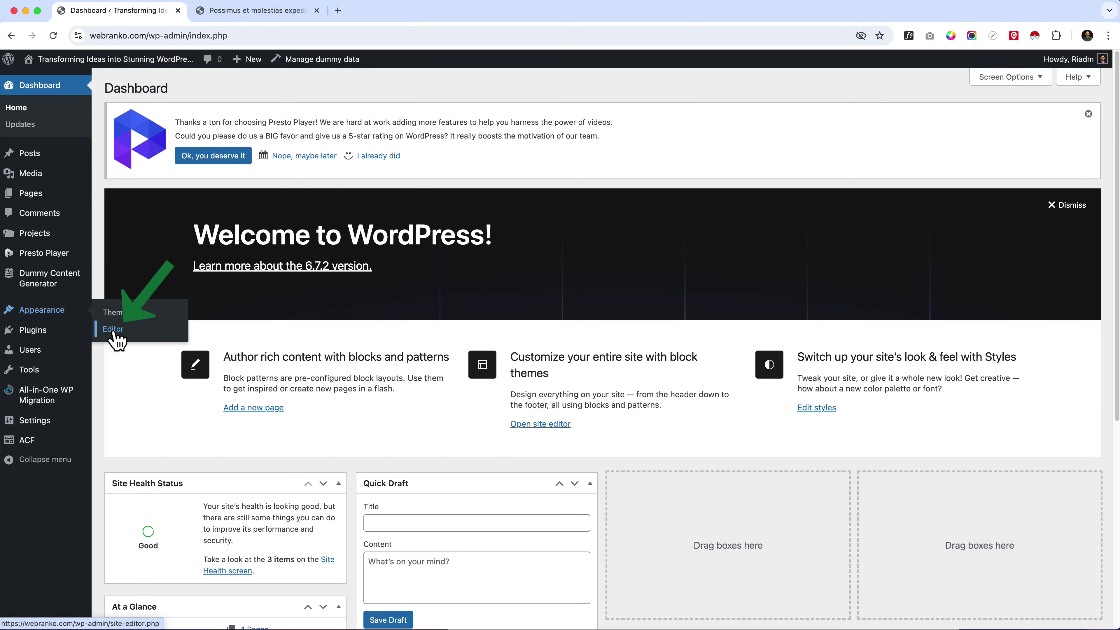
pyautogui.rightClick(126, 330)
pyautogui.click(133, 337)
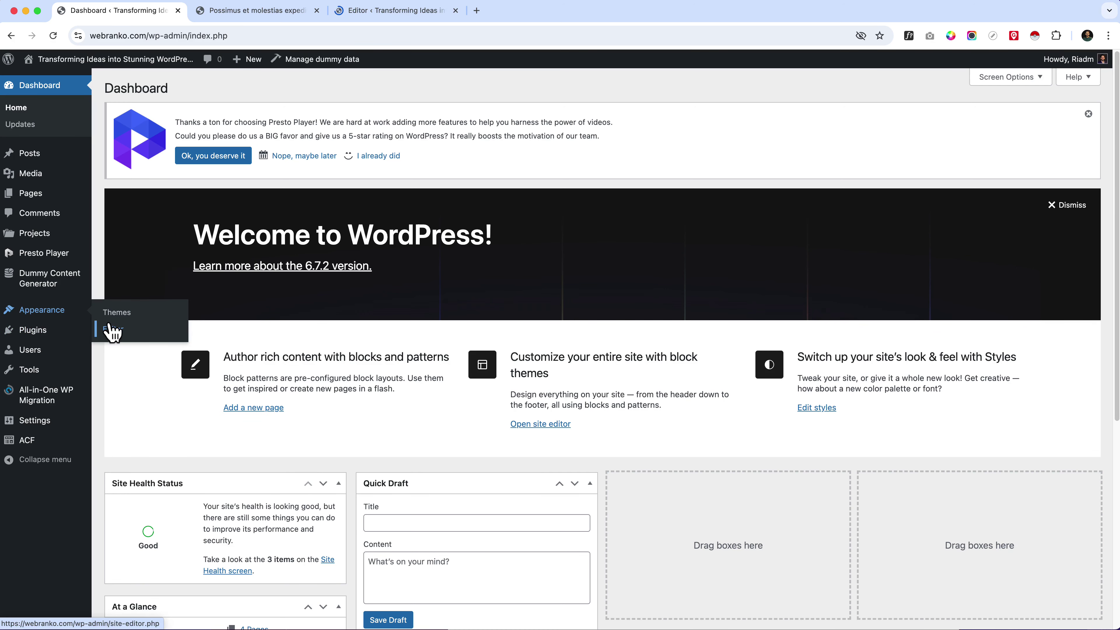
pyautogui.moveTo(380, 12); pyautogui.dragTo(267, 33)
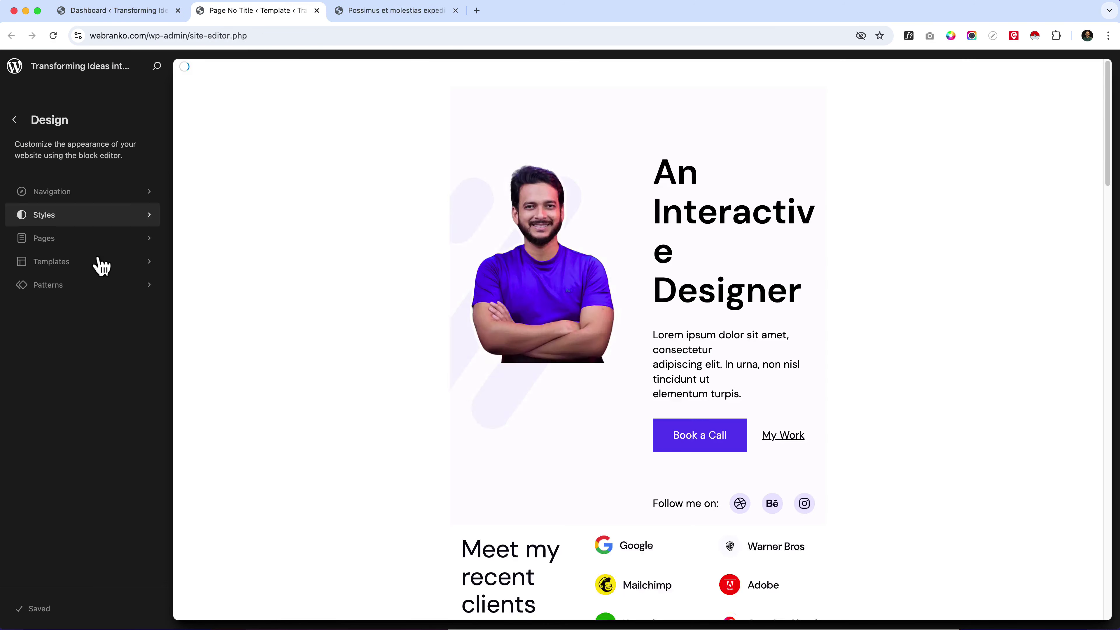
# Open the Single Posts template for editing from the list of all templates
pyautogui.click(98, 274)
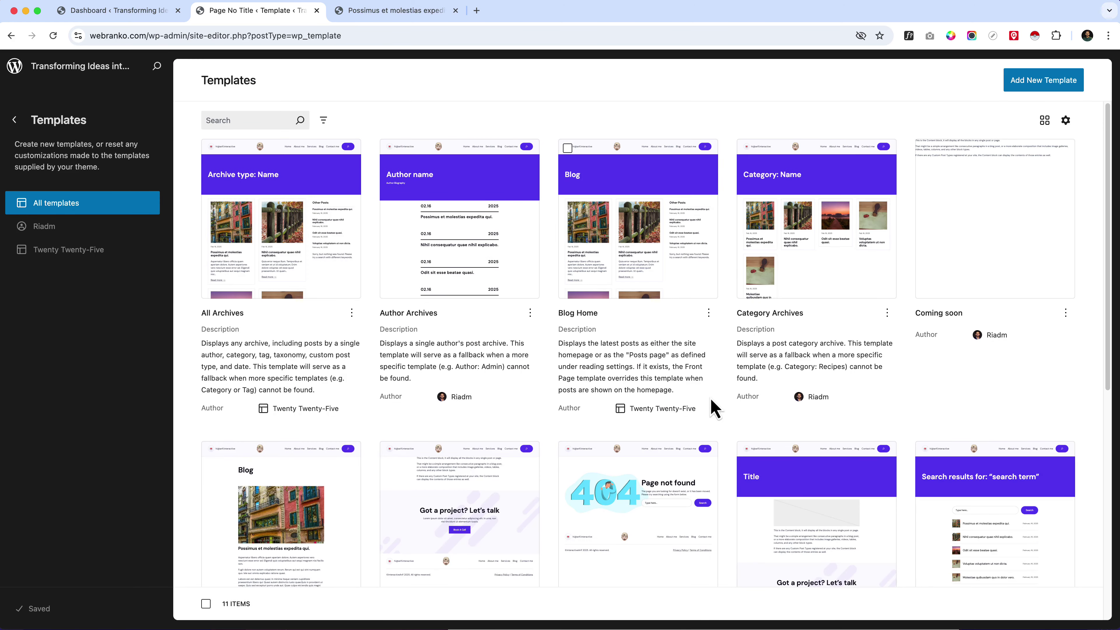
pyautogui.scroll(-10, 714, 408)
pyautogui.scroll(2, 717, 397)
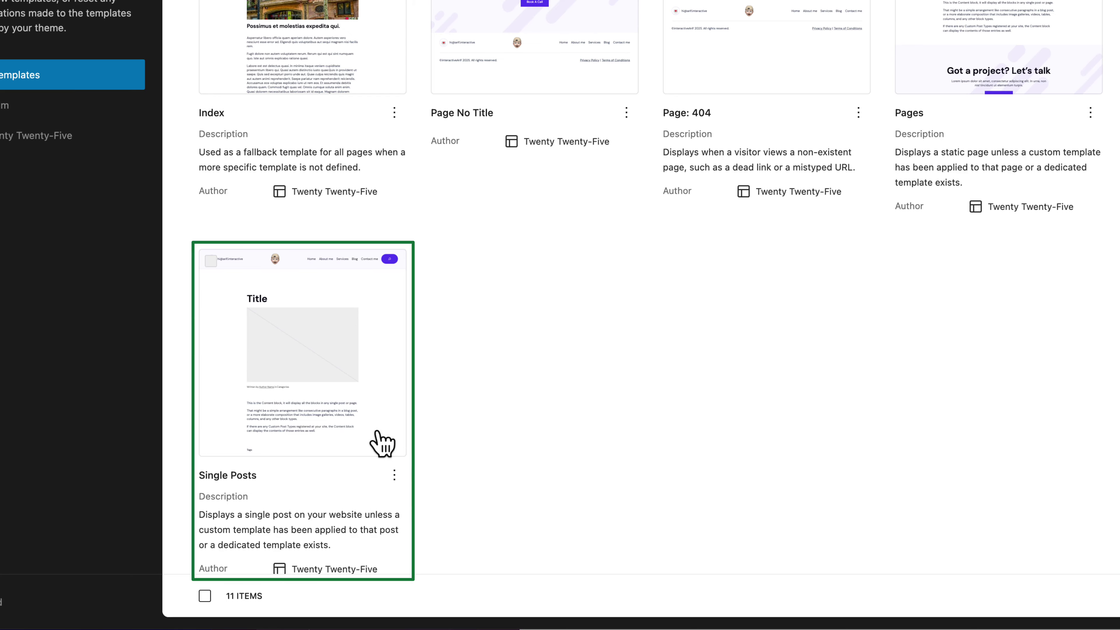
pyautogui.scroll(-1, 371, 438)
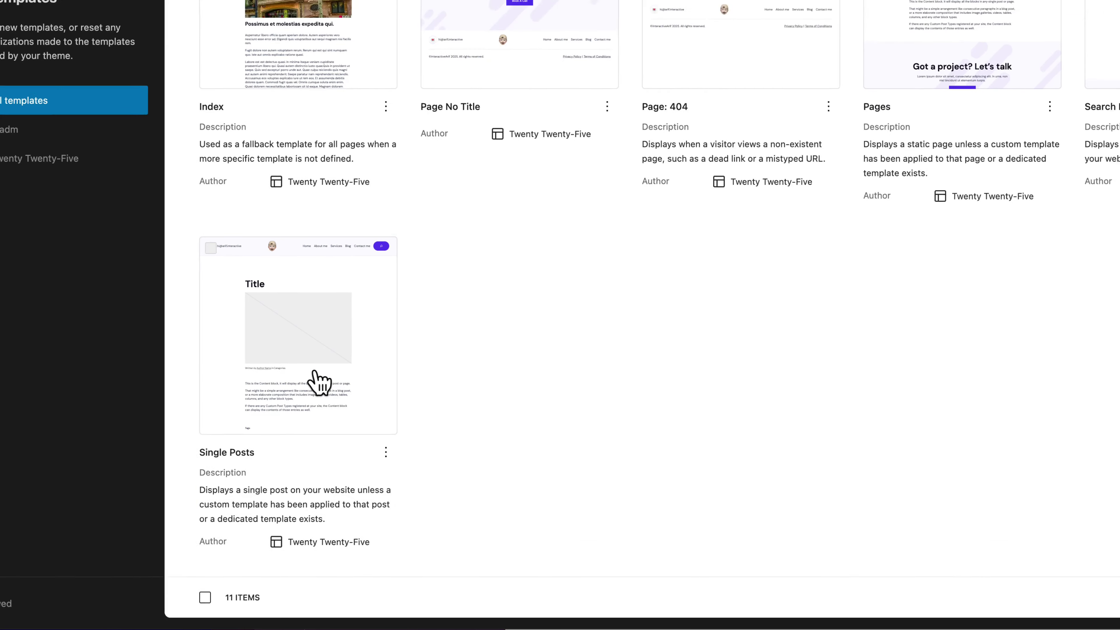
pyautogui.click(298, 408)
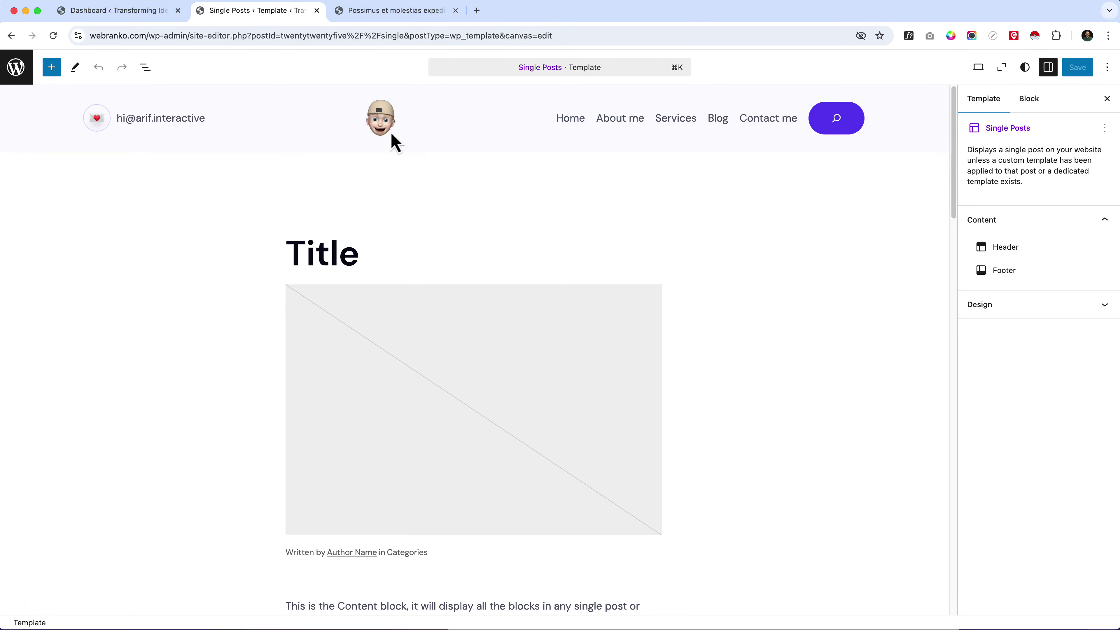
# Compare the live post with the Single Posts template's content, tags, post navigation and comments areas
pyautogui.click(436, 12)
pyautogui.scroll(-15, 496, 441)
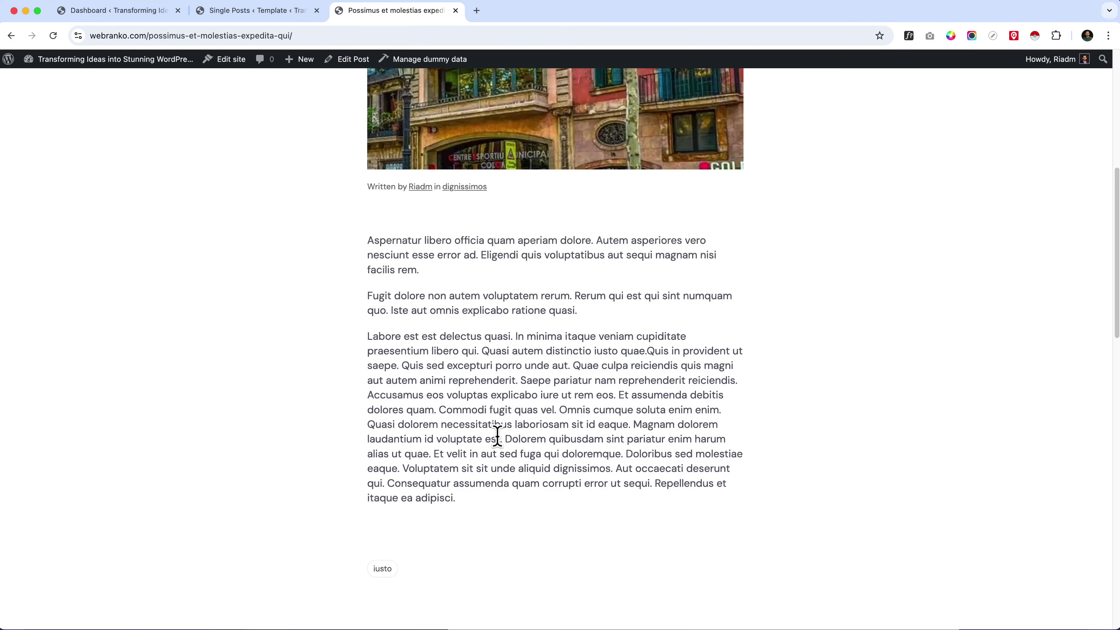
pyautogui.click(278, 11)
pyautogui.scroll(-8, 410, 395)
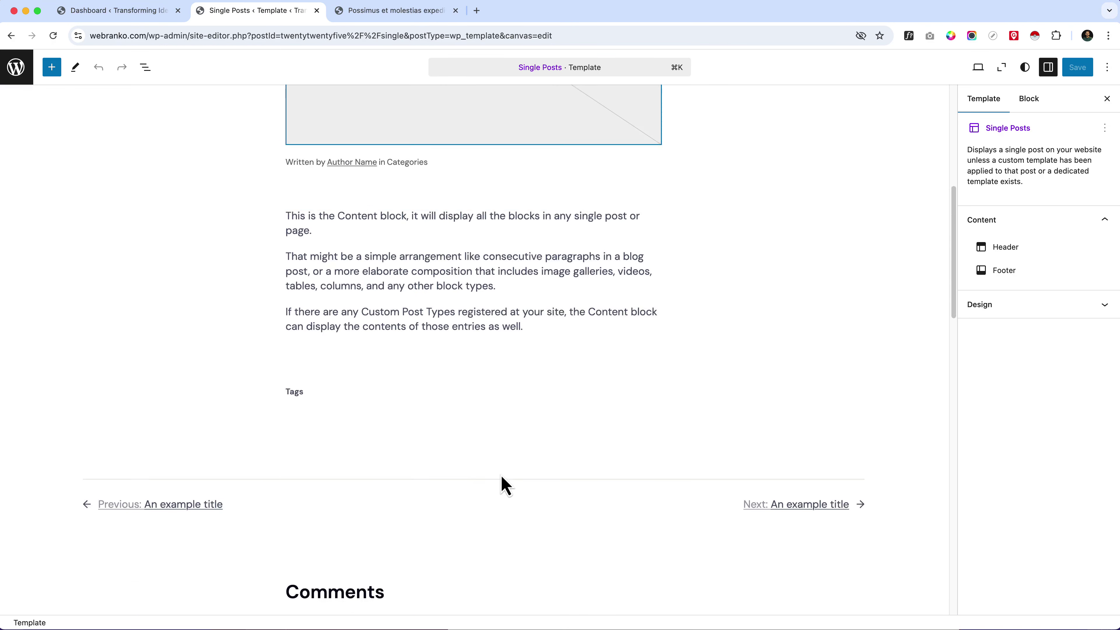
pyautogui.scroll(-15, 591, 427)
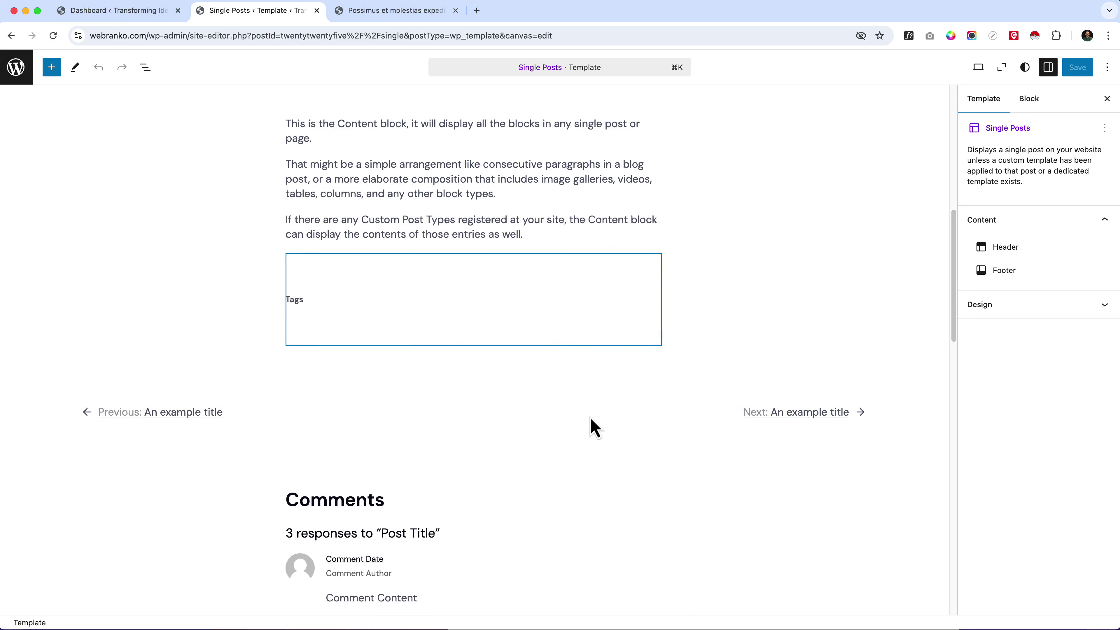
pyautogui.scroll(20, 586, 503)
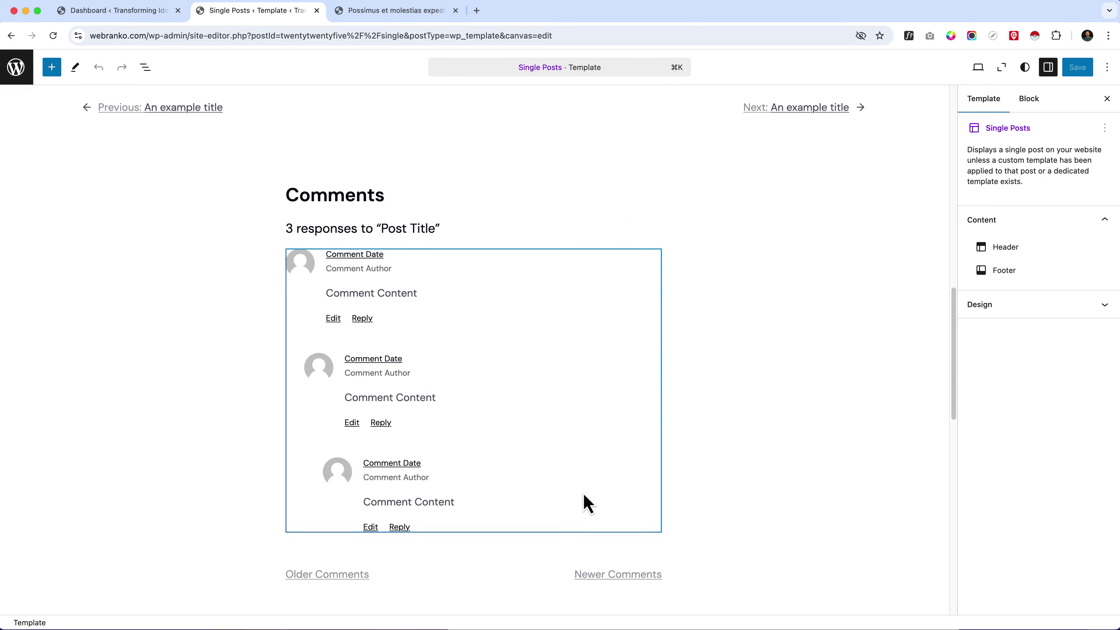
pyautogui.click(153, 252)
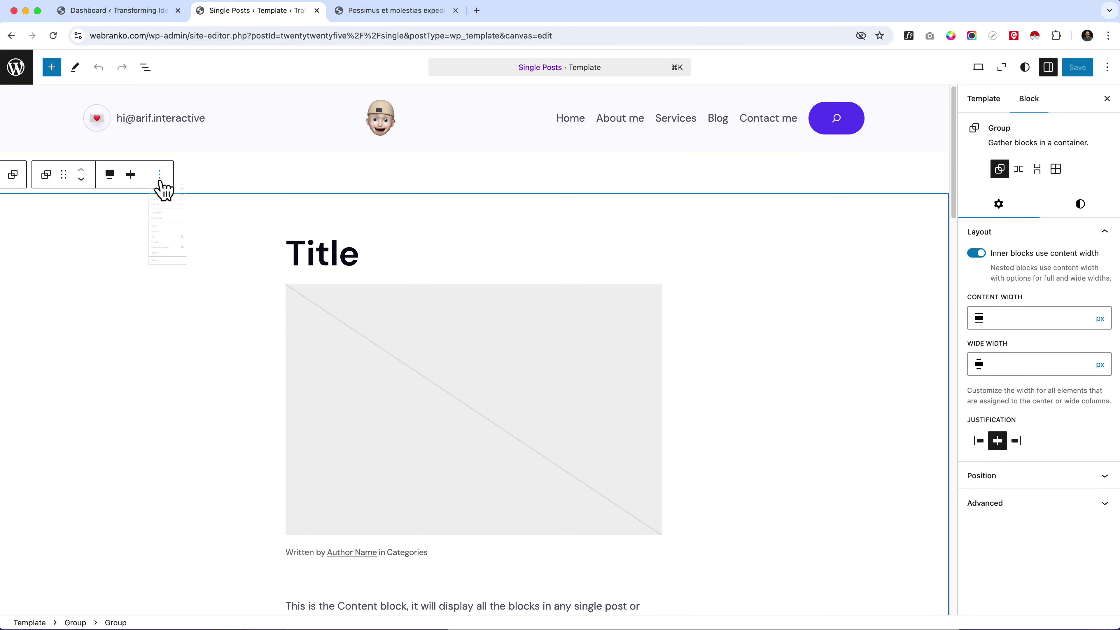
pyautogui.click(169, 252)
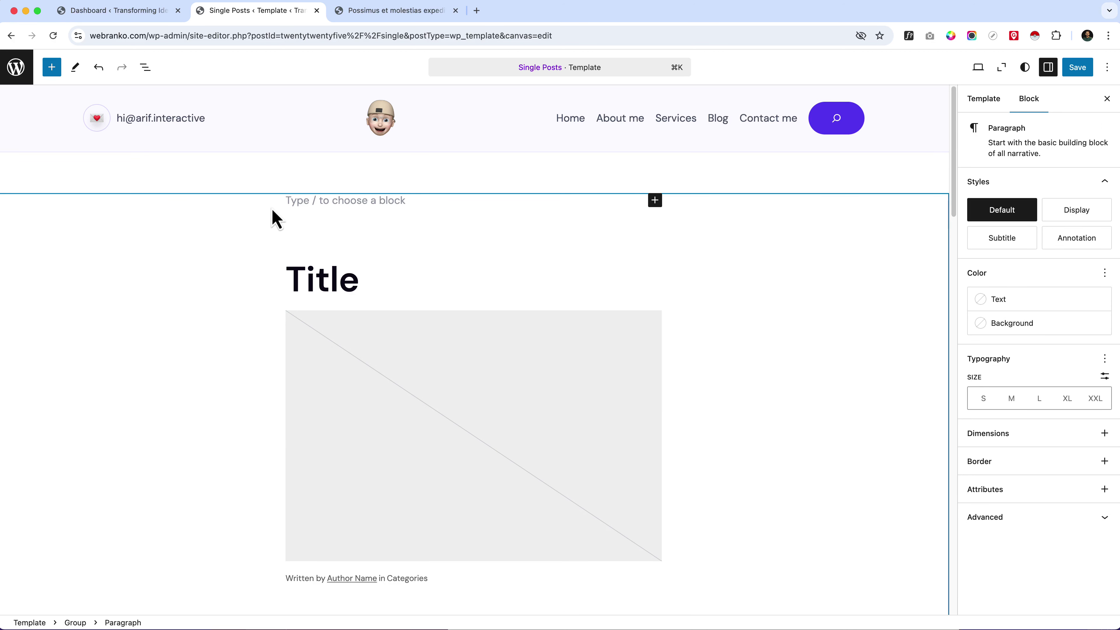
pyautogui.click(146, 70)
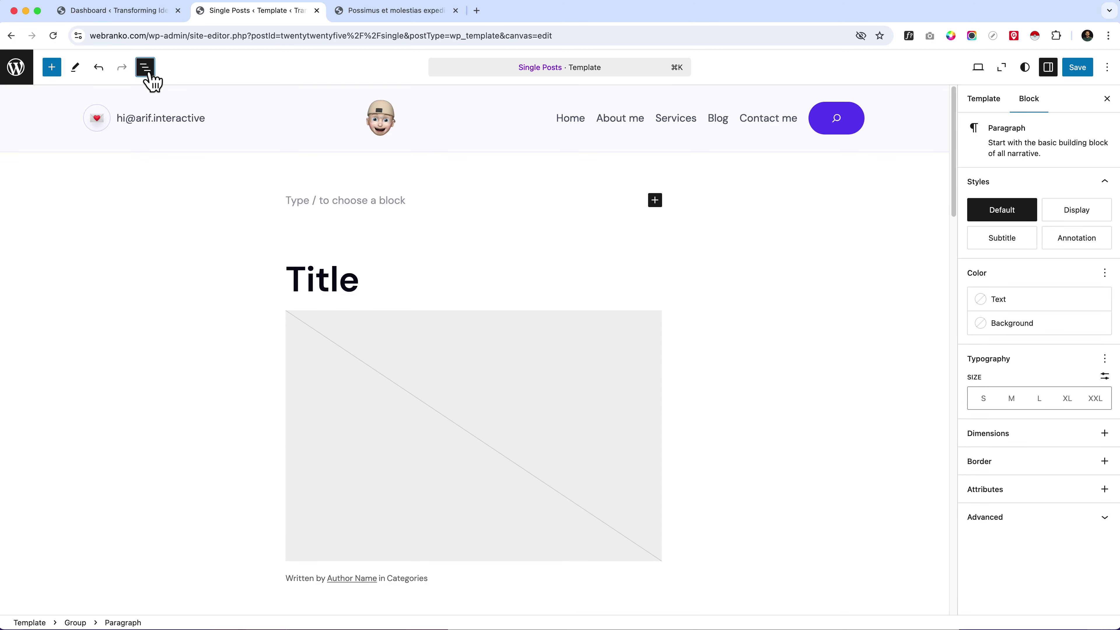
pyautogui.click(190, 163)
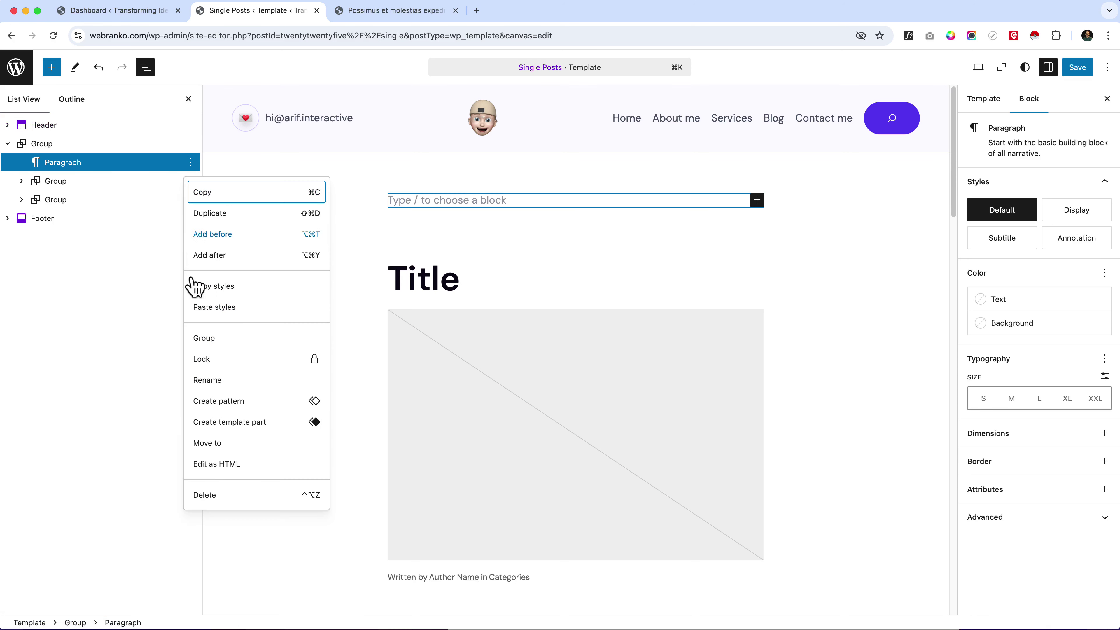
pyautogui.click(211, 499)
# Add an empty paragraph block before the top-level Group, directly below the Header, and select it
pyautogui.click(190, 143)
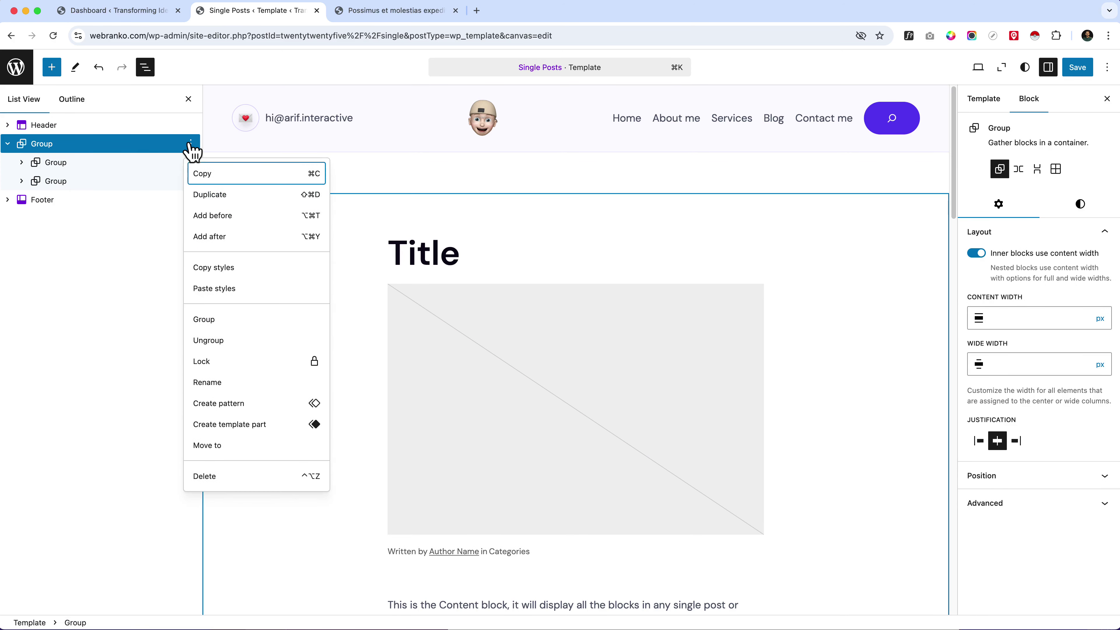
pyautogui.click(205, 214)
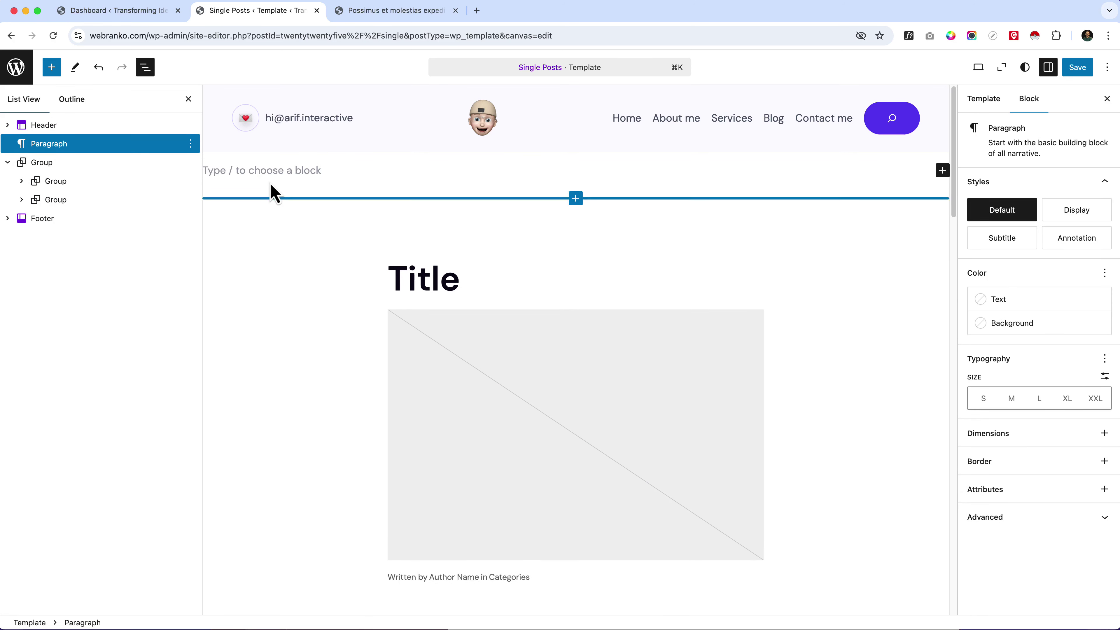
pyautogui.click(34, 161)
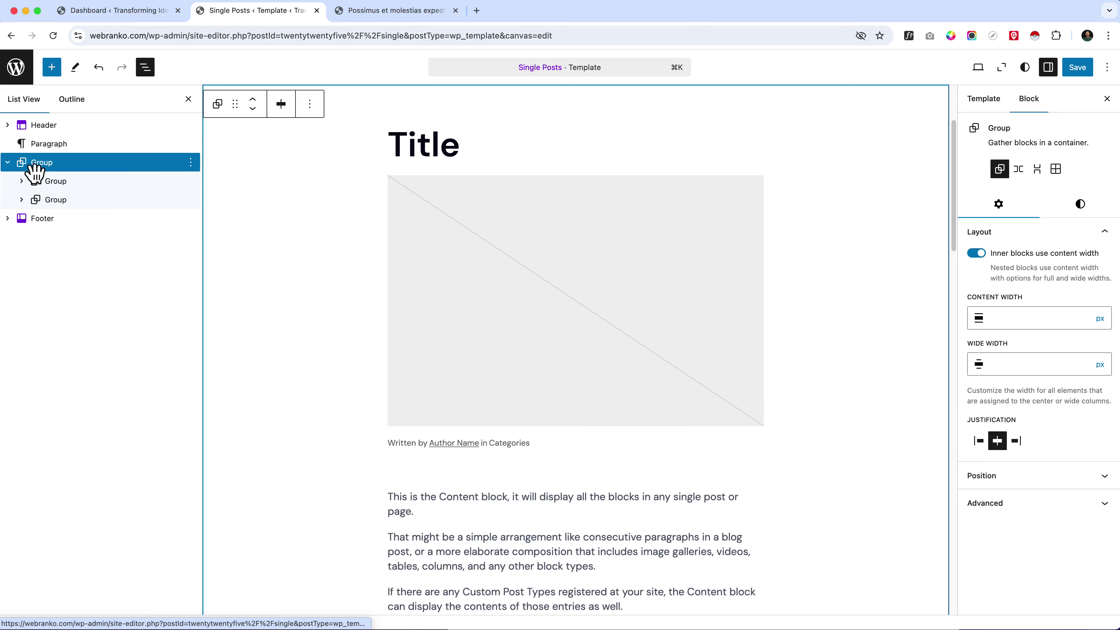
pyautogui.scroll(3, 668, 503)
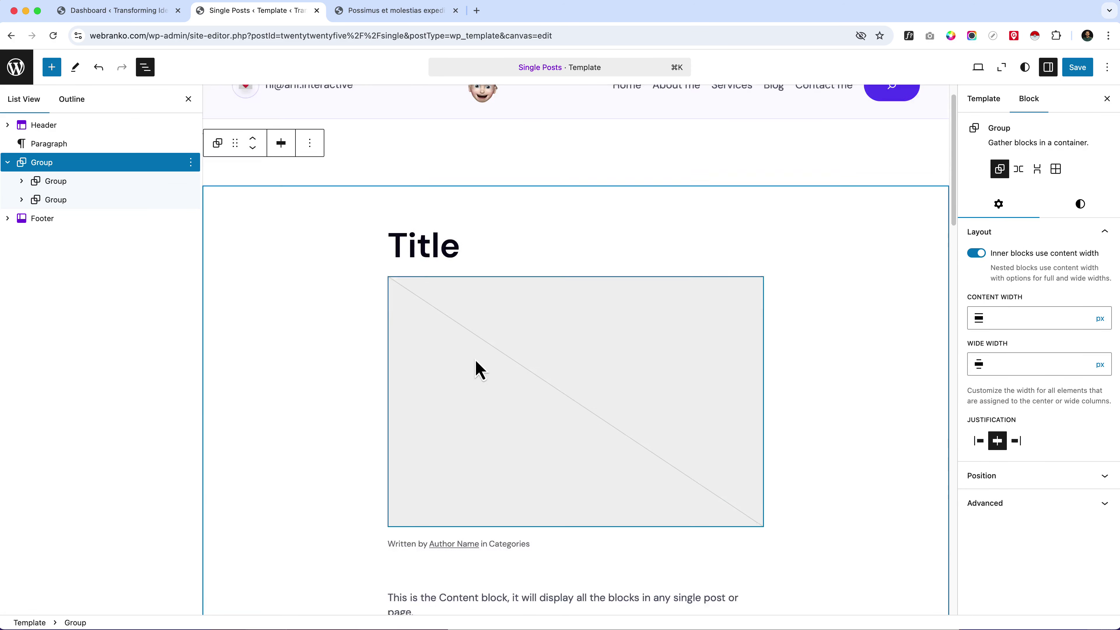
pyautogui.click(299, 170)
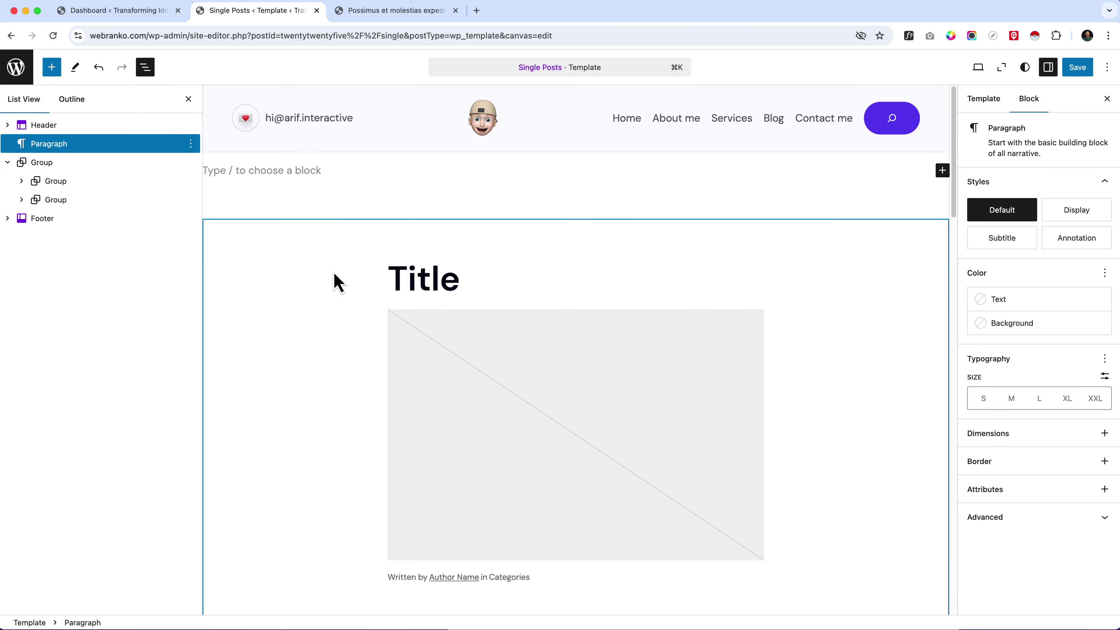
# Examine the template's title, featured image and author/category row, locating the row in the block structure
pyautogui.scroll(-1, 650, 413)
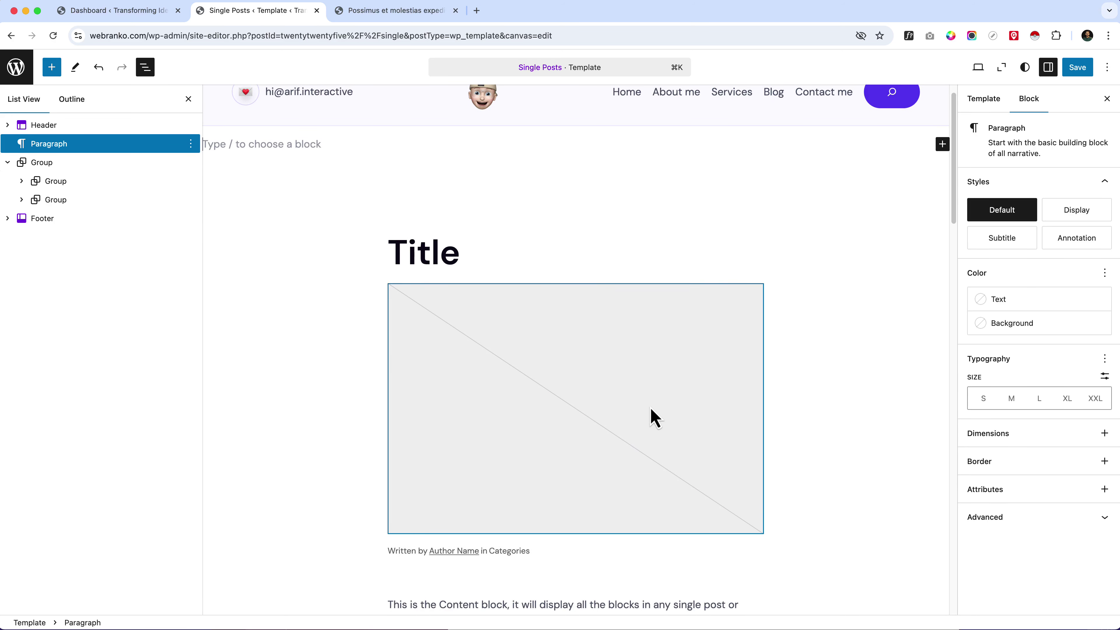
pyautogui.scroll(1, 422, 326)
pyautogui.scroll(-5, 699, 514)
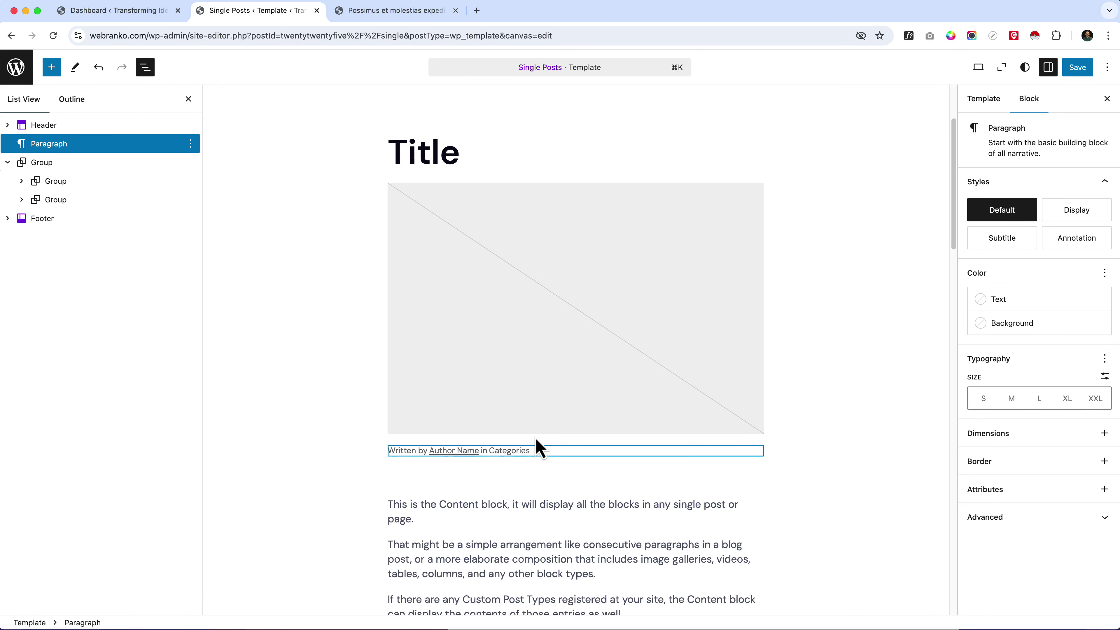
pyautogui.click(558, 453)
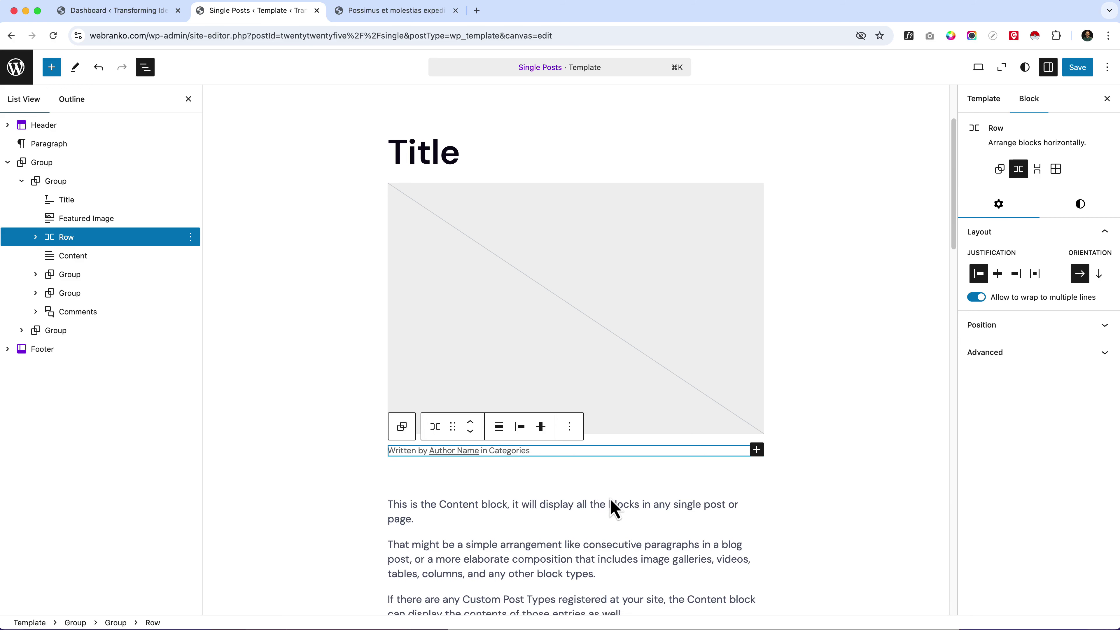
pyautogui.moveTo(610, 501)
pyautogui.scroll(5, 460, 353)
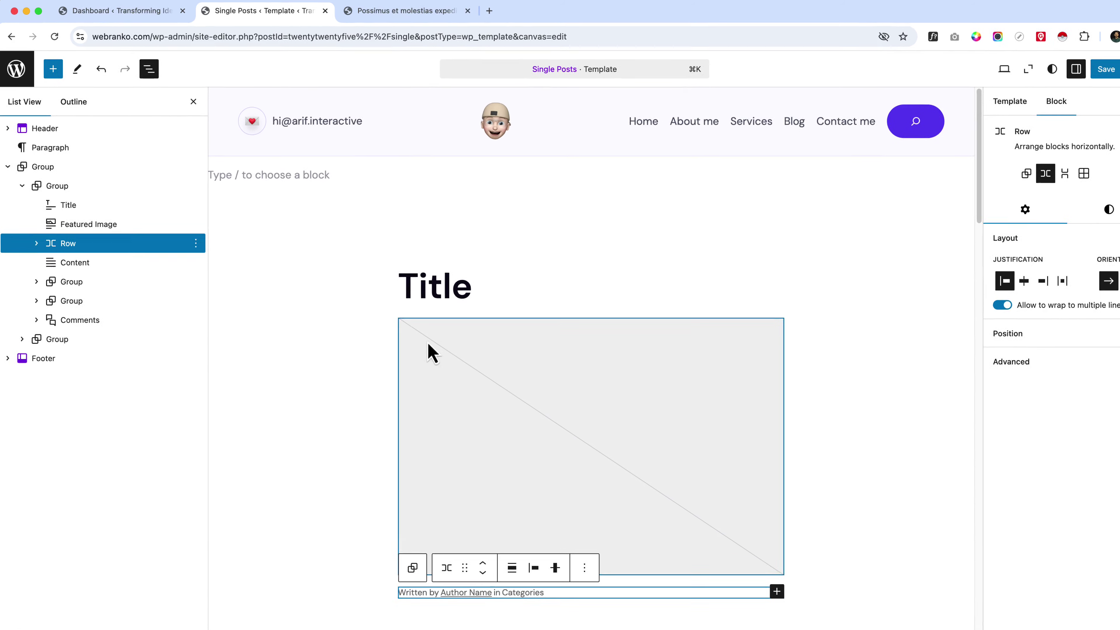
# Replace the empty paragraph below the Header with a Cover block that uses the post's featured image
pyautogui.click(307, 174)
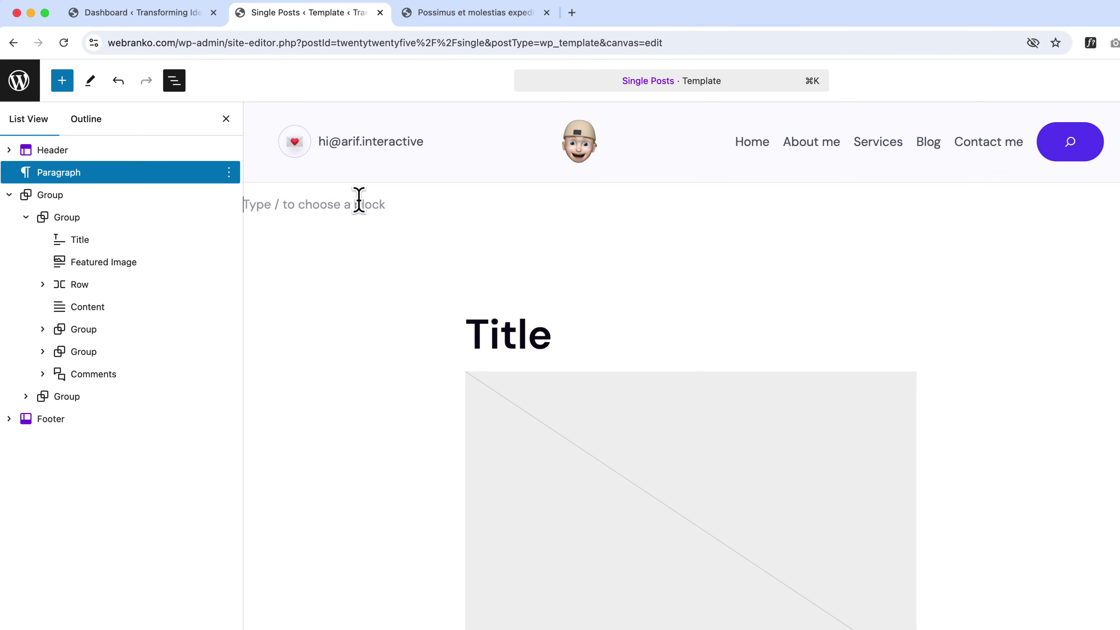
pyautogui.write('/cover')
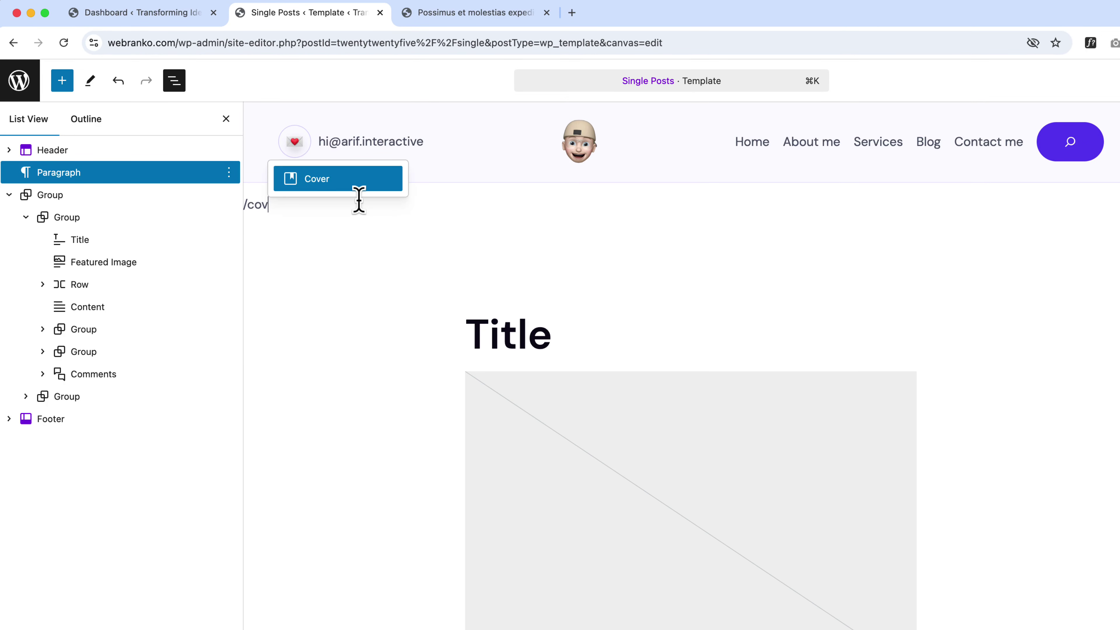
pyautogui.press('Return')
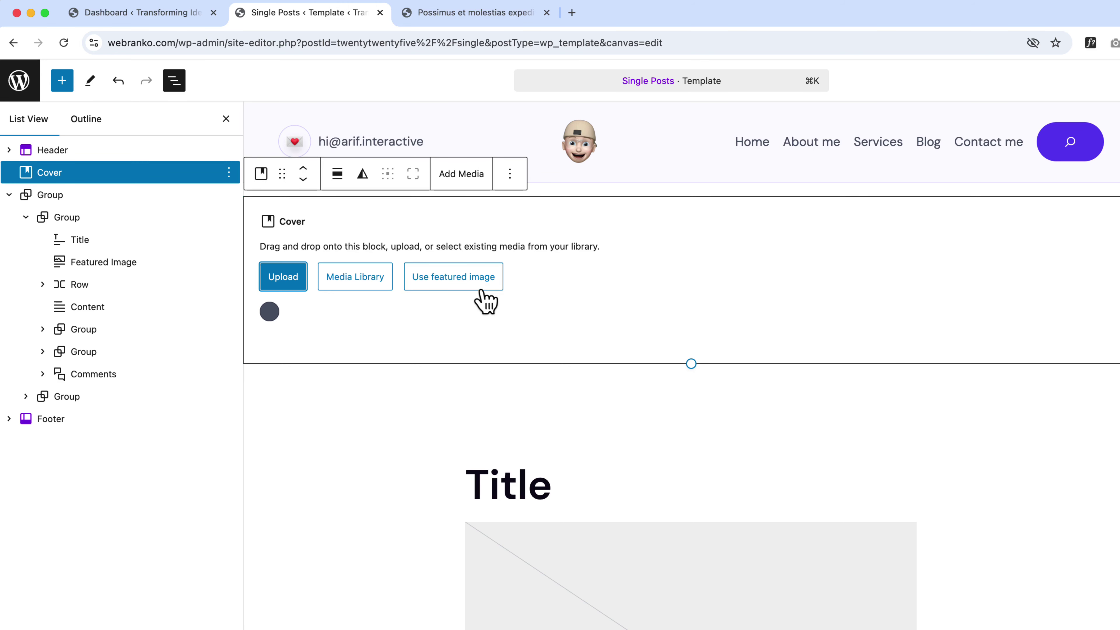
pyautogui.click(441, 289)
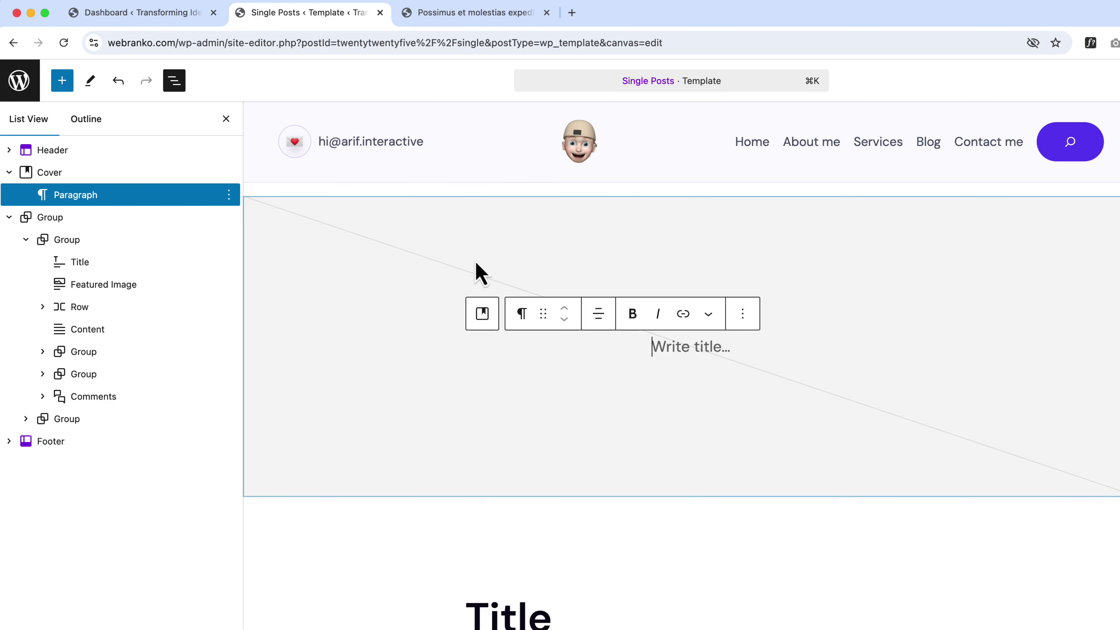
# Check the area below the header on the live post and set the template Cover block's vertical margin to None
pyautogui.click(483, 18)
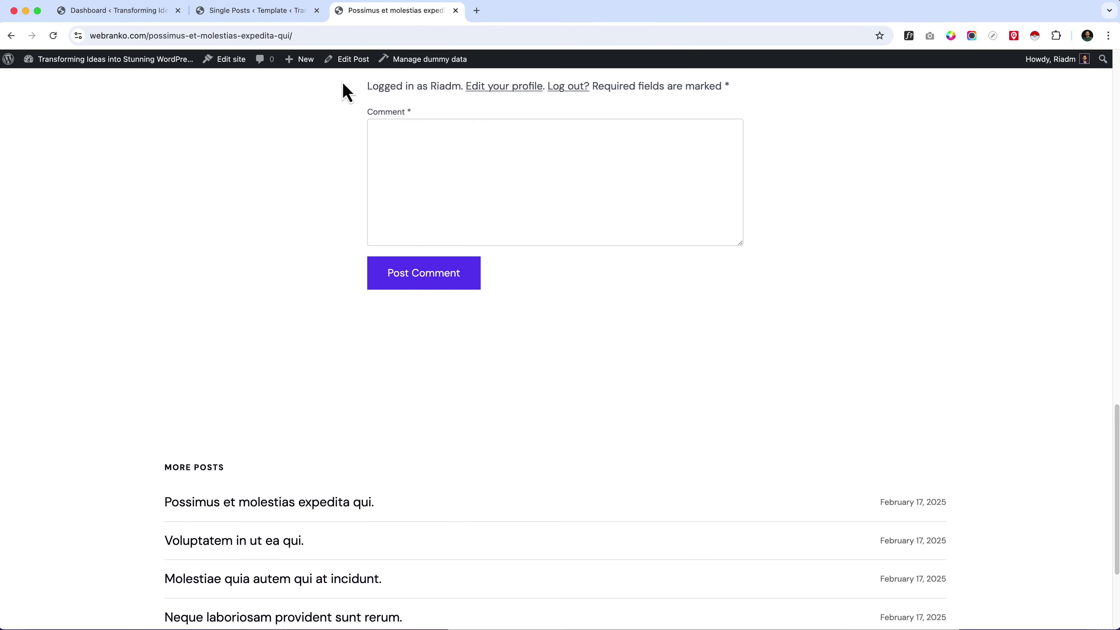
pyautogui.scroll(15, 435, 482)
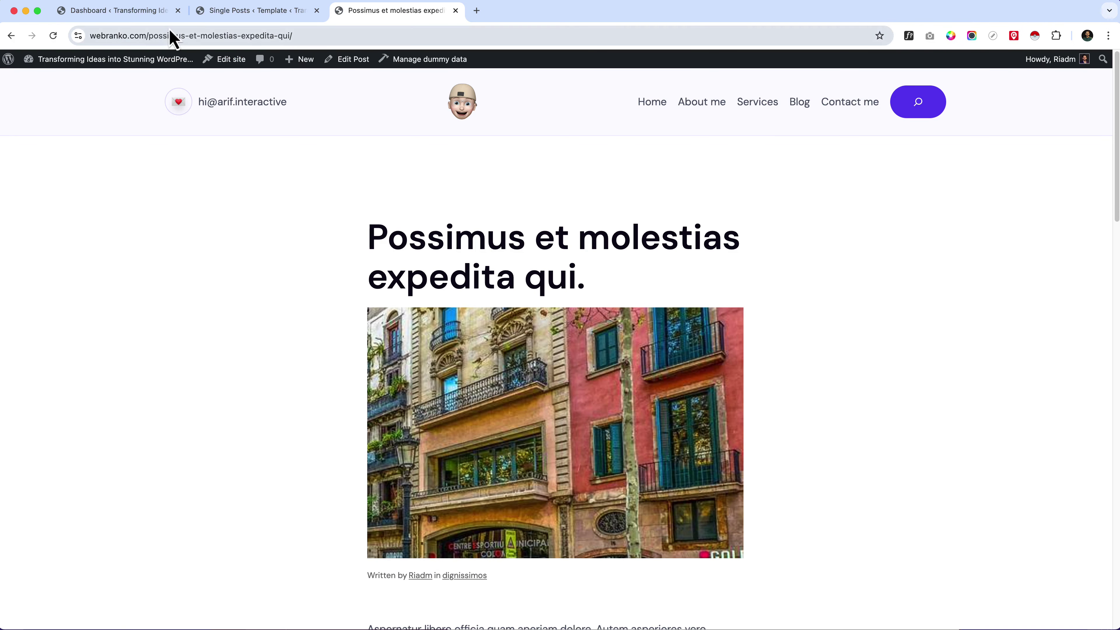
pyautogui.click(247, 11)
pyautogui.click(260, 191)
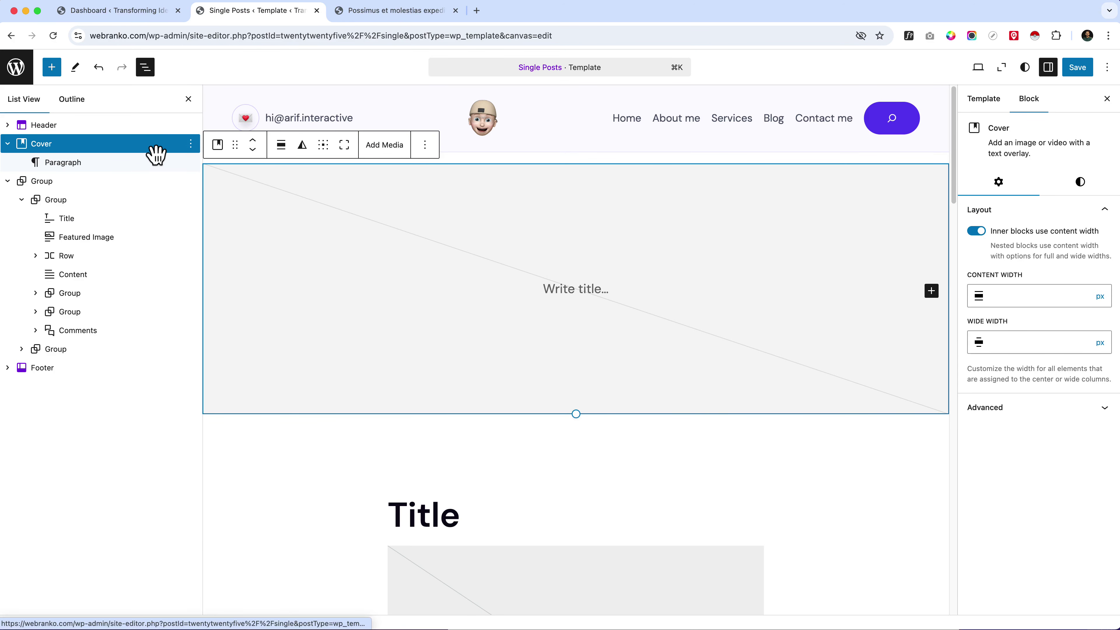
pyautogui.click(1081, 182)
pyautogui.scroll(-6, 1061, 483)
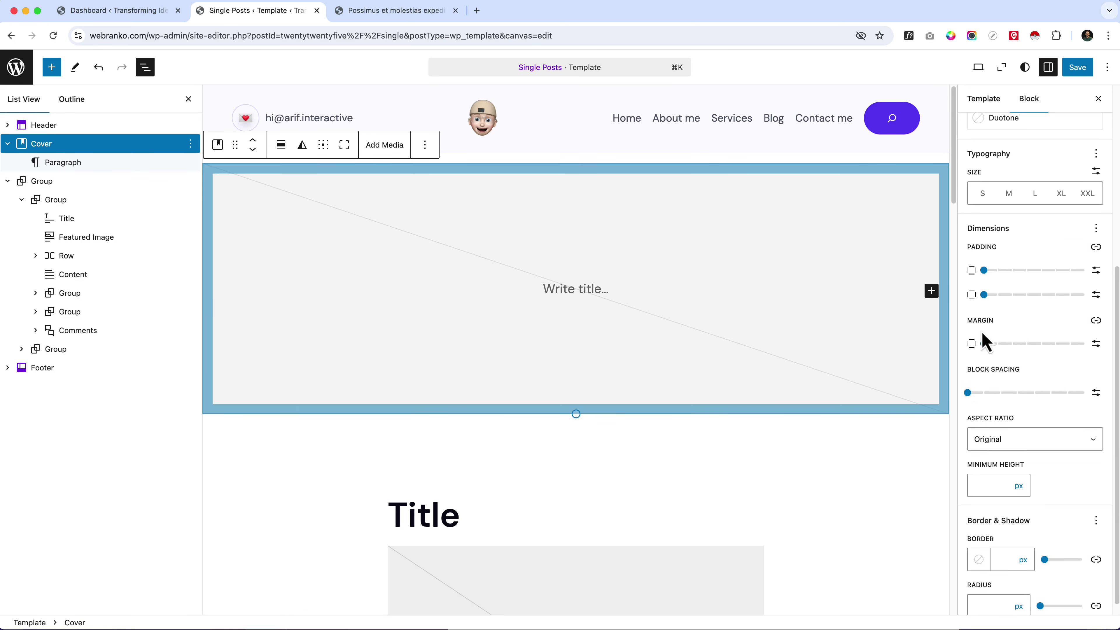
pyautogui.click(984, 344)
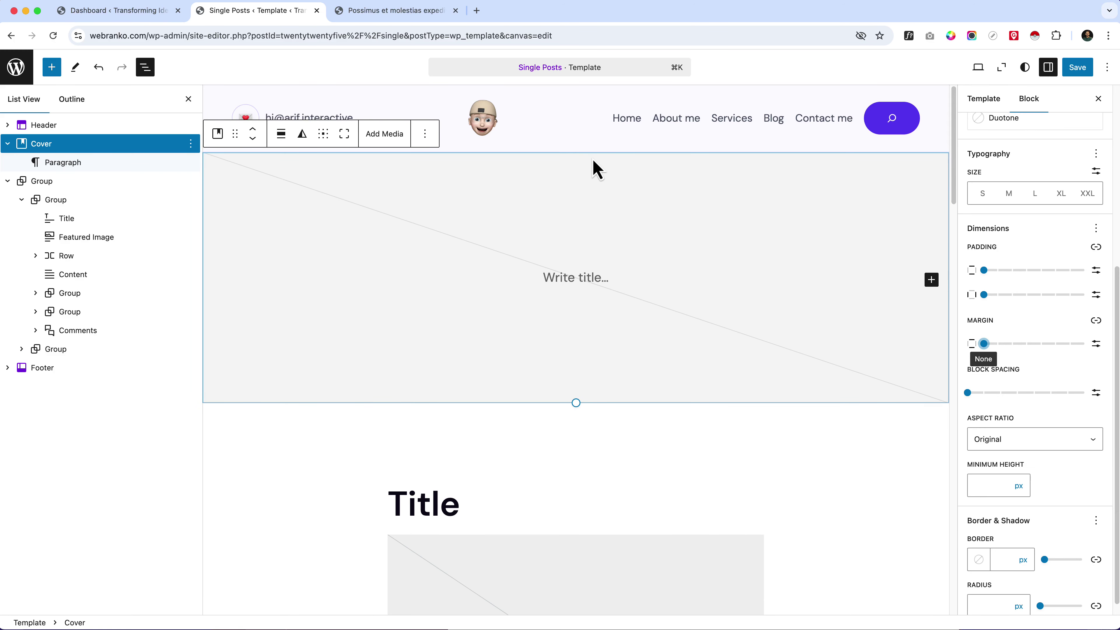
# Replace the placeholder paragraph inside the Cover with a Title block from the Theme blocks
pyautogui.click(568, 275)
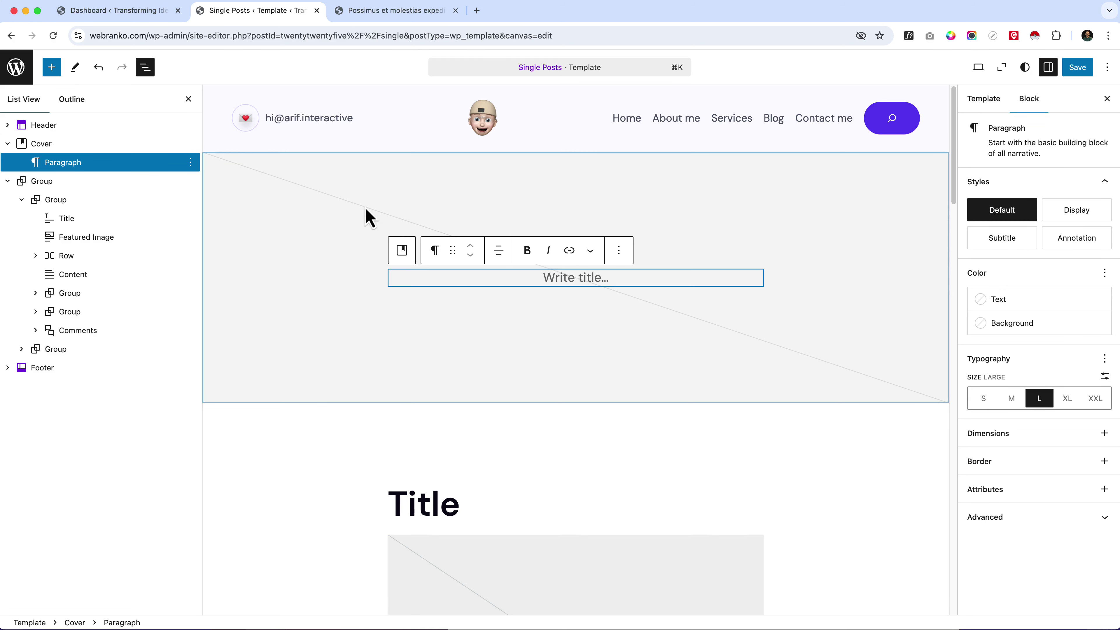
pyautogui.click(52, 67)
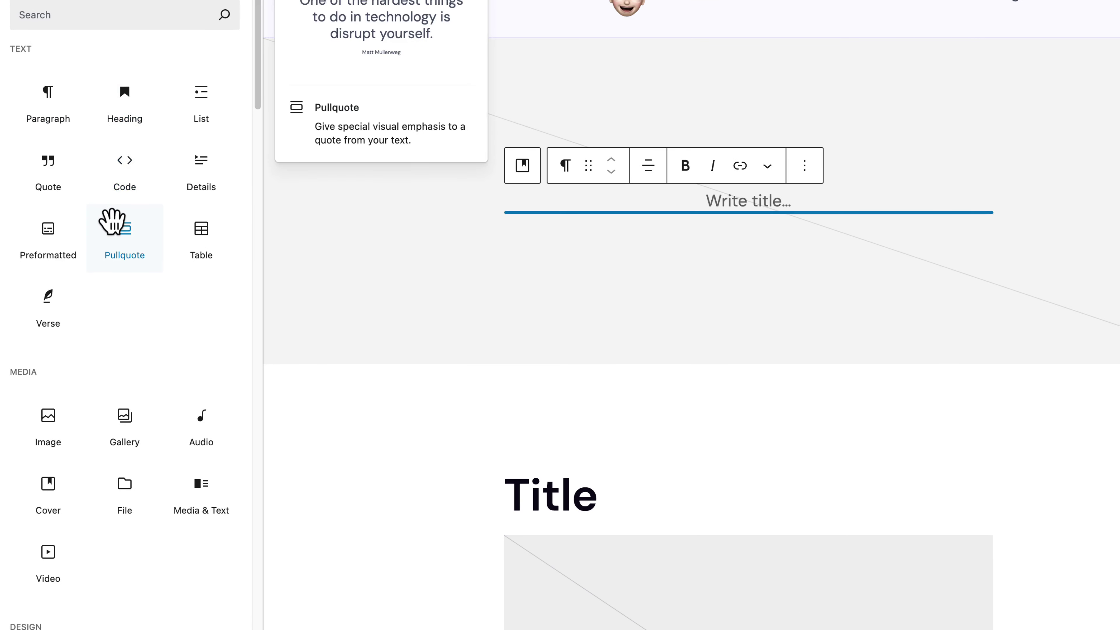
pyautogui.scroll(-3, 22, 112)
pyautogui.scroll(3, 21, 112)
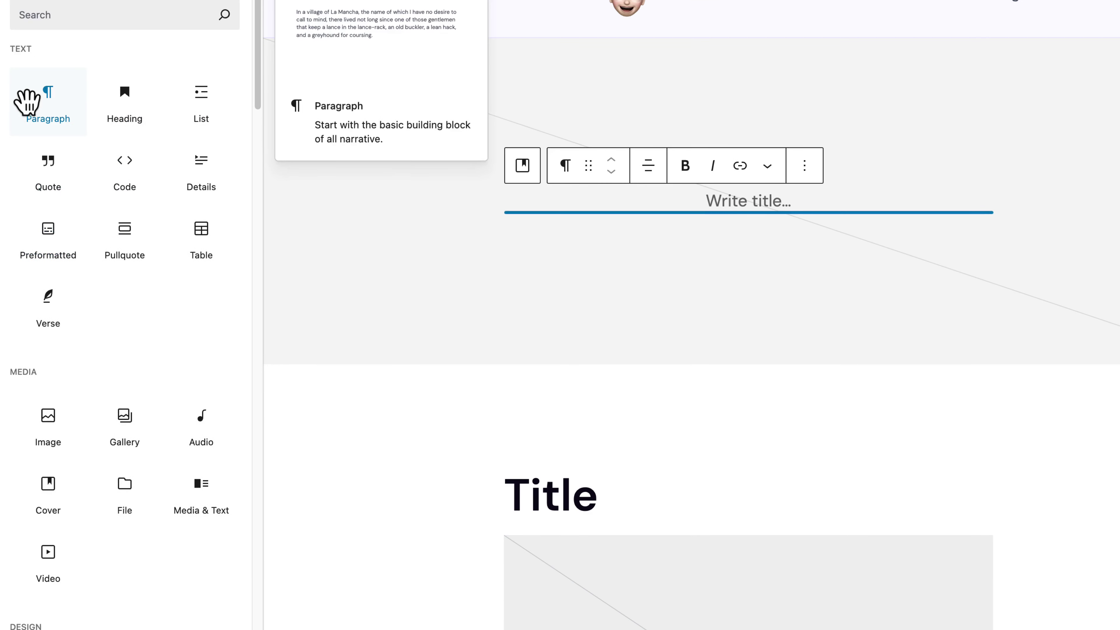
pyautogui.scroll(-10, 88, 403)
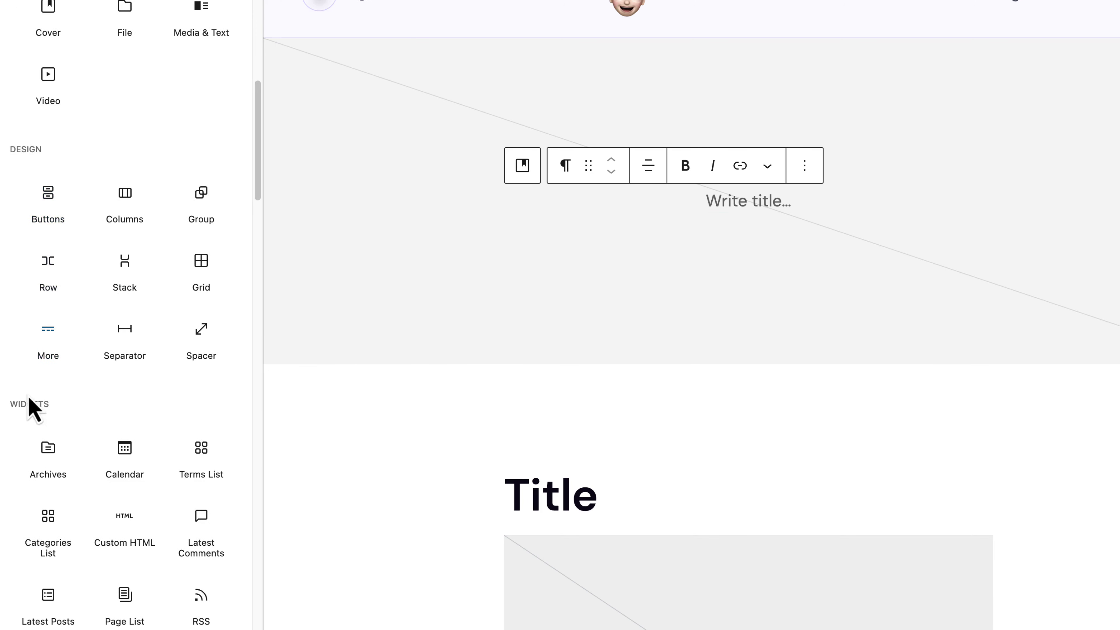
pyautogui.scroll(-14, 137, 426)
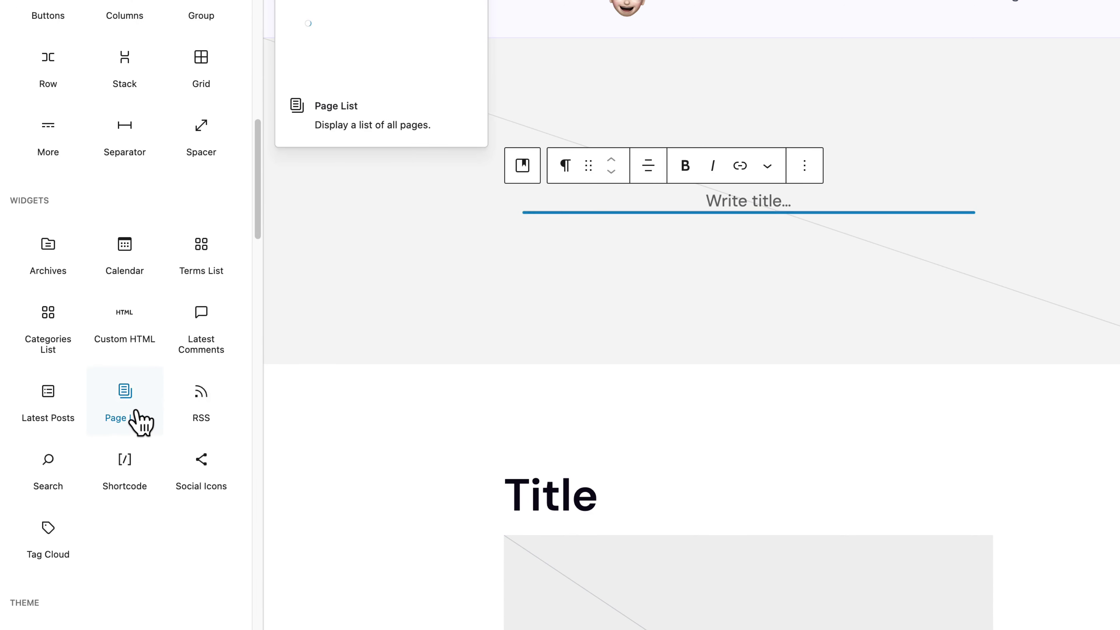
pyautogui.scroll(-4, 140, 423)
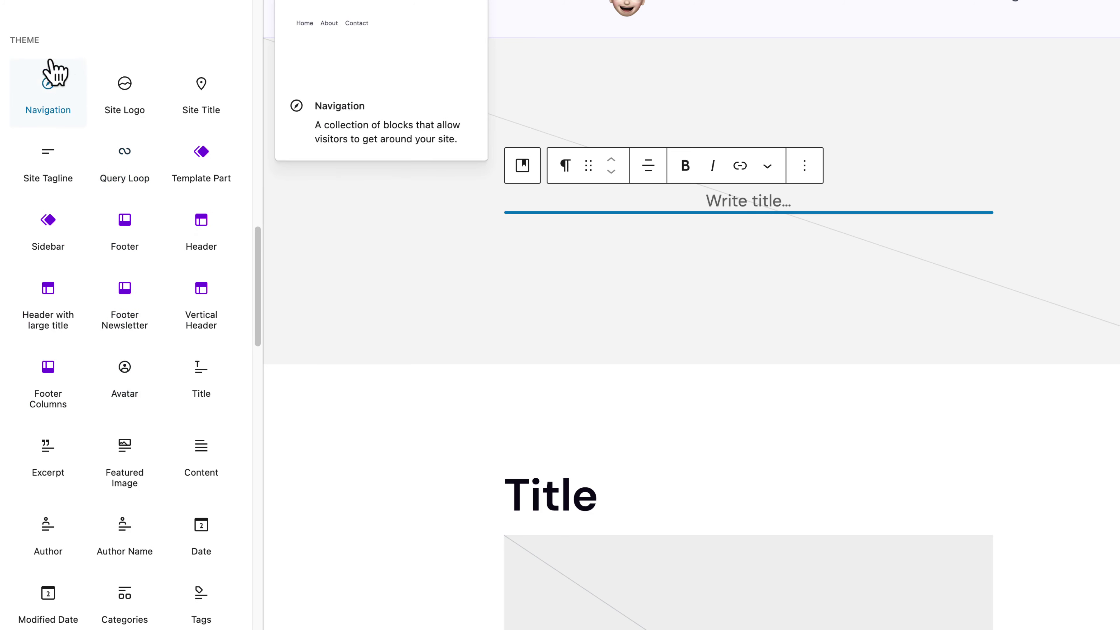
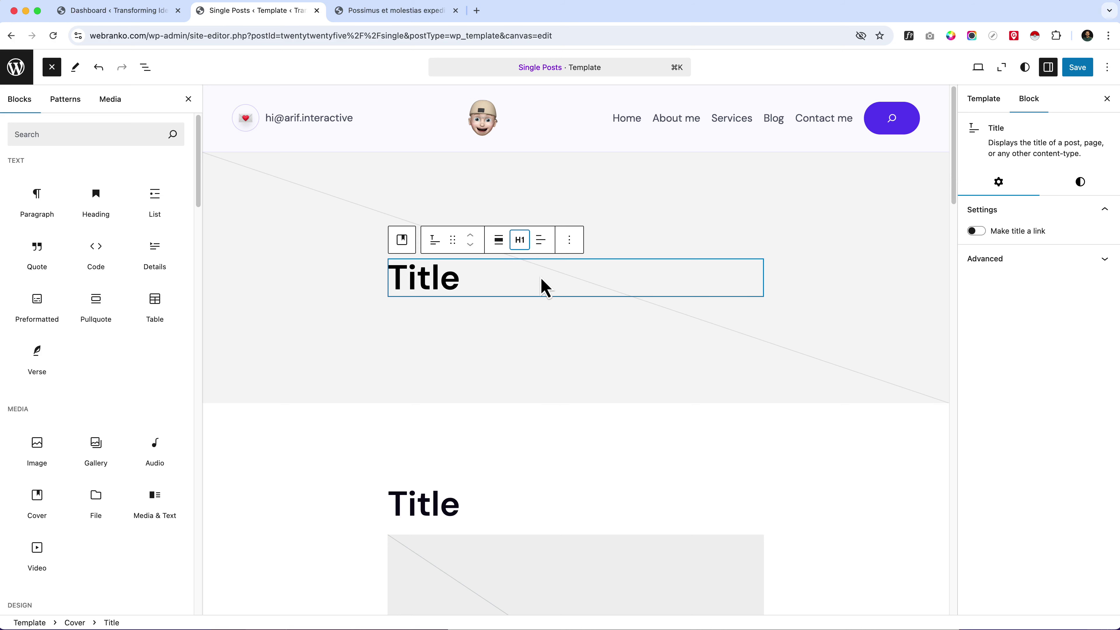
# Save the Single Posts template and inspect the Cover's title and featured image on the reloaded live post
pyautogui.click(419, 329)
pyautogui.click(1077, 70)
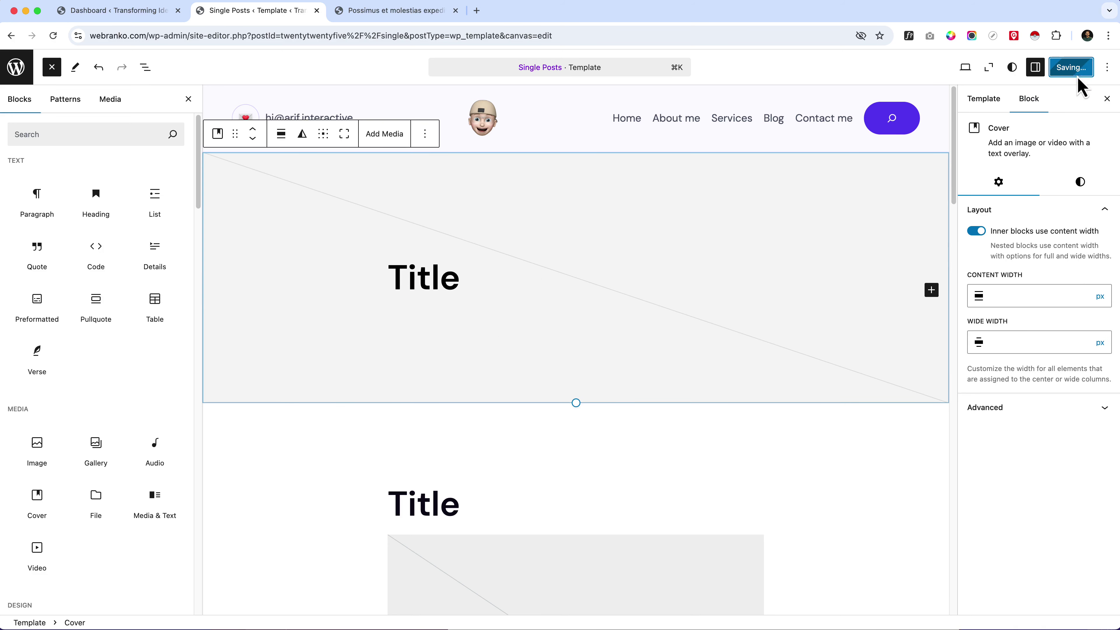
pyautogui.click(424, 13)
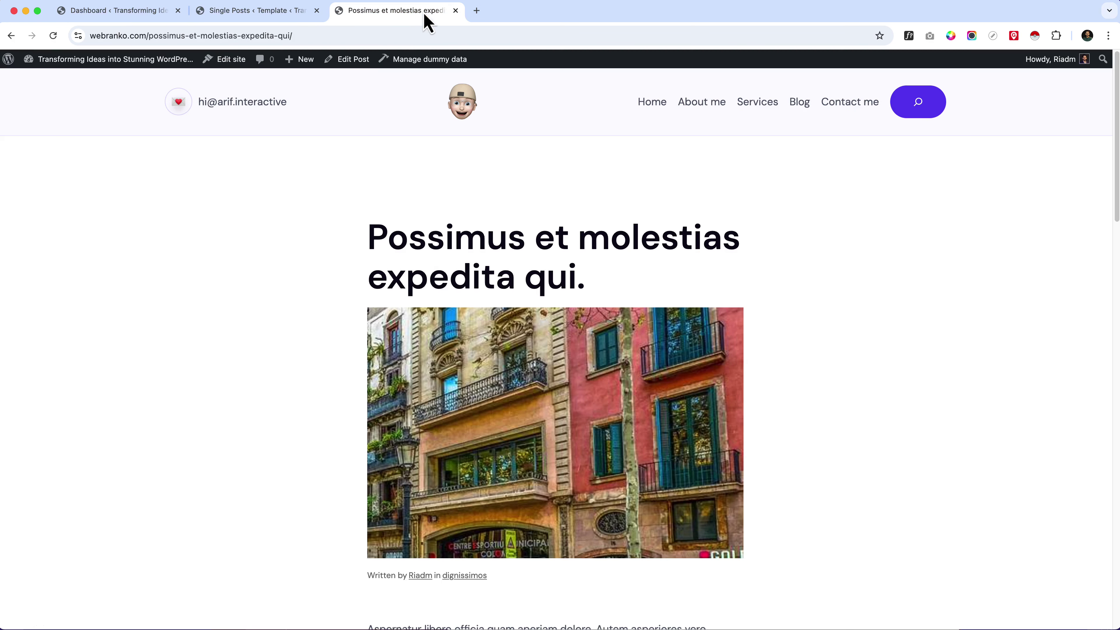
pyautogui.click(49, 39)
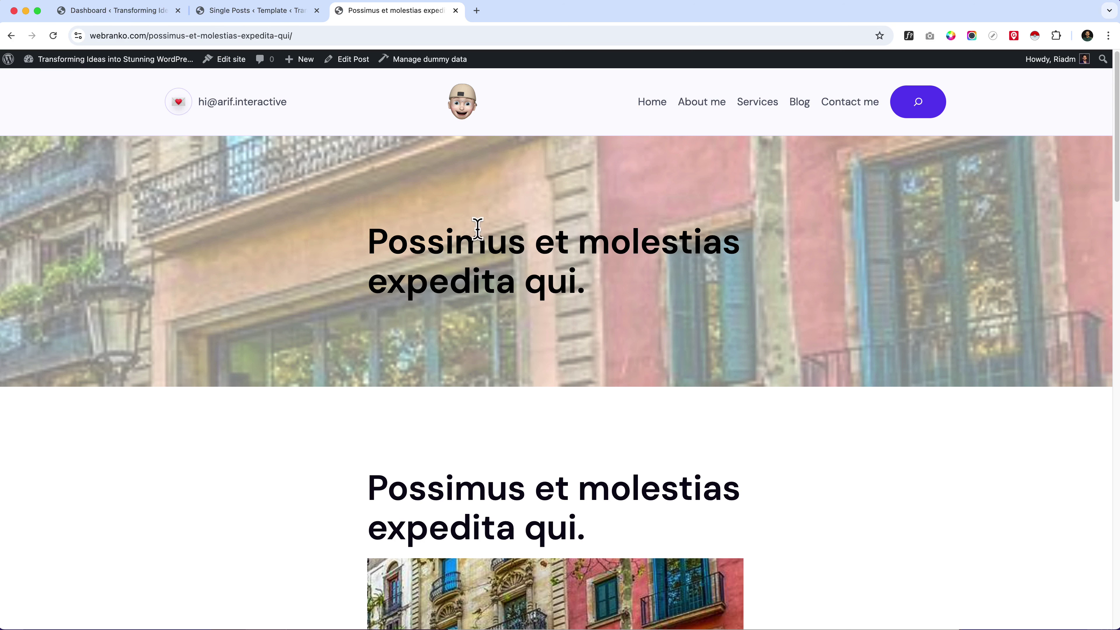
pyautogui.moveTo(373, 238); pyautogui.dragTo(489, 340)
pyautogui.click(430, 486)
pyautogui.doubleClick(416, 254)
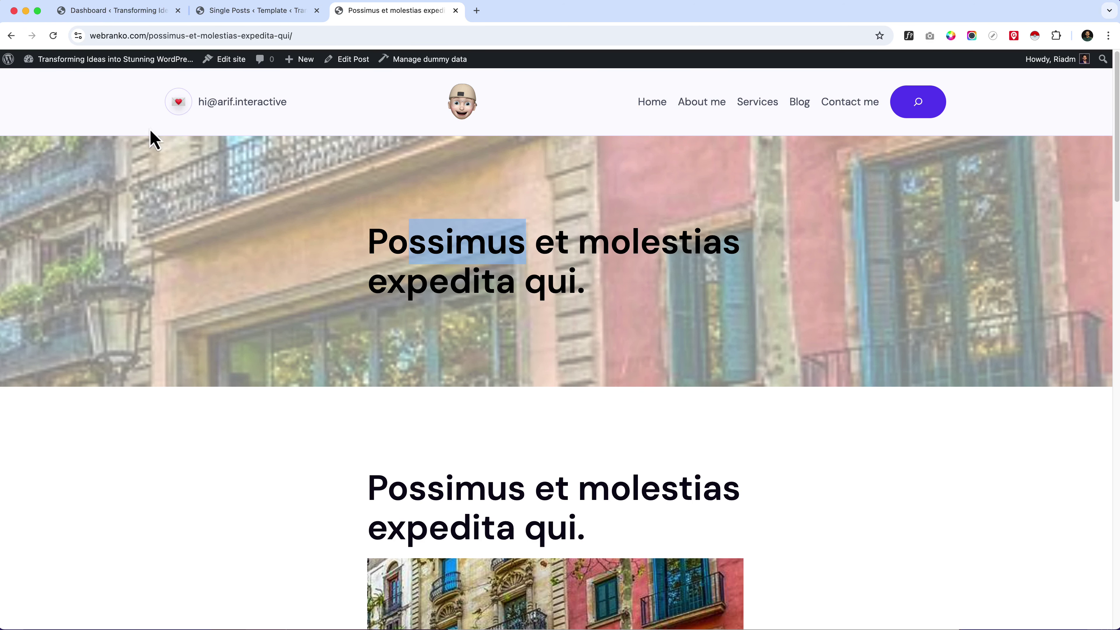
pyautogui.click(258, 11)
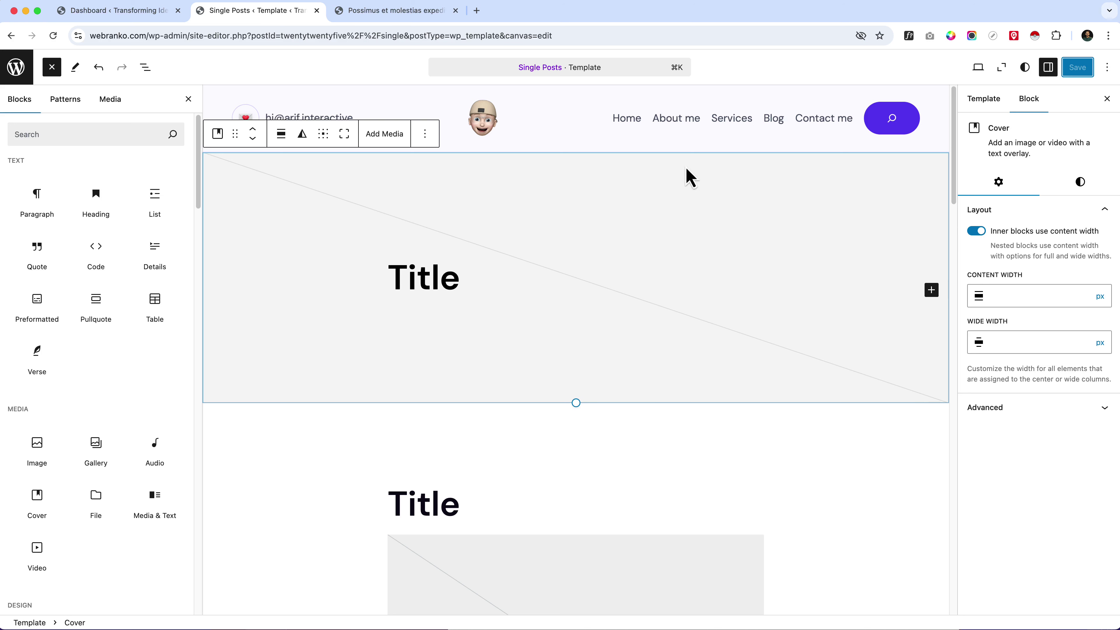
# Open the list of all posts in the dashboard and copy the post title from the live post
pyautogui.click(146, 10)
pyautogui.moveTo(30, 153)
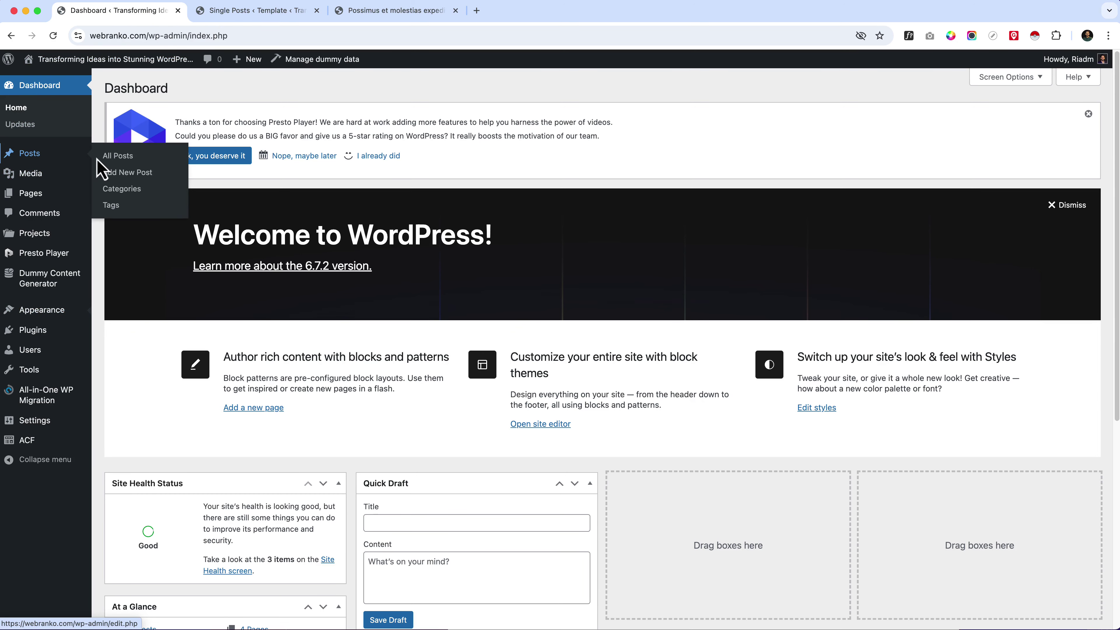
pyautogui.click(100, 159)
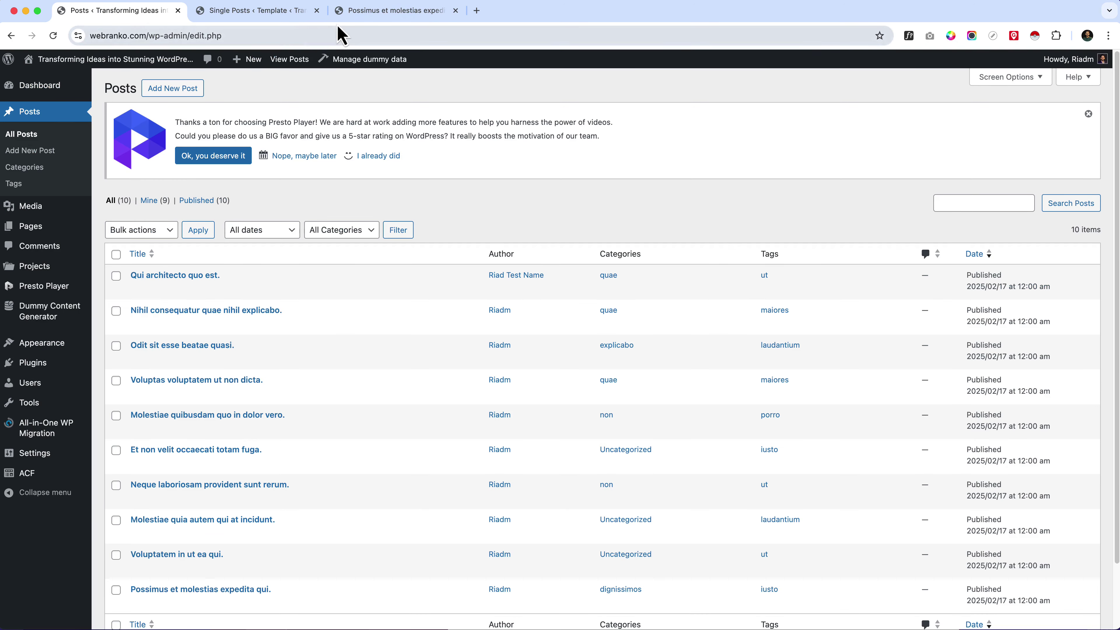
pyautogui.press('super+3')
pyautogui.moveTo(373, 242); pyautogui.dragTo(587, 286)
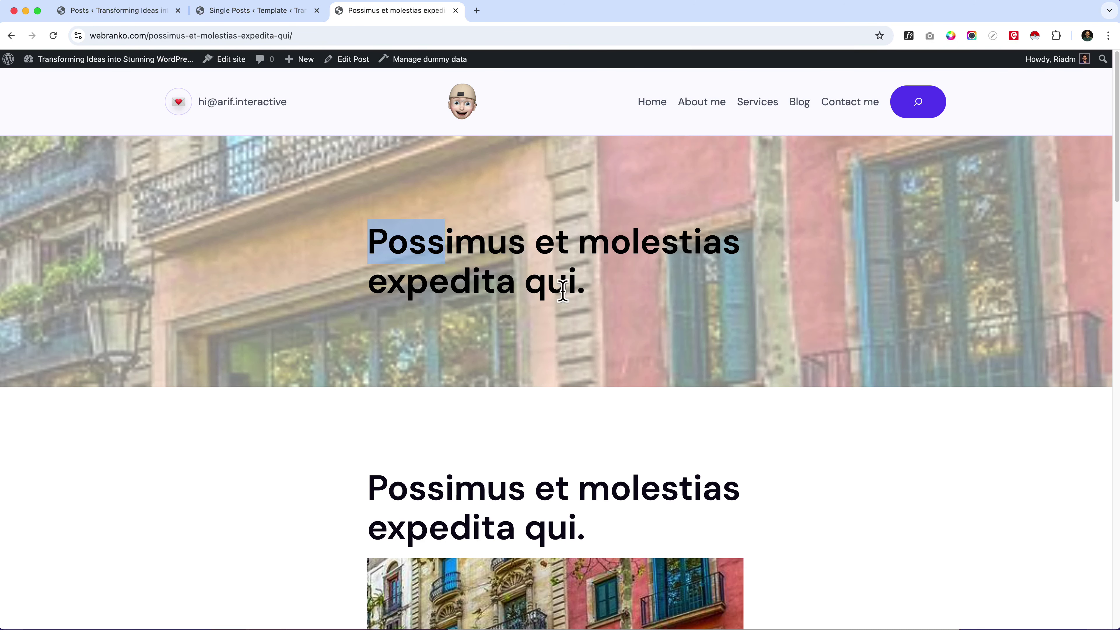
pyautogui.rightClick(549, 295)
pyautogui.click(572, 320)
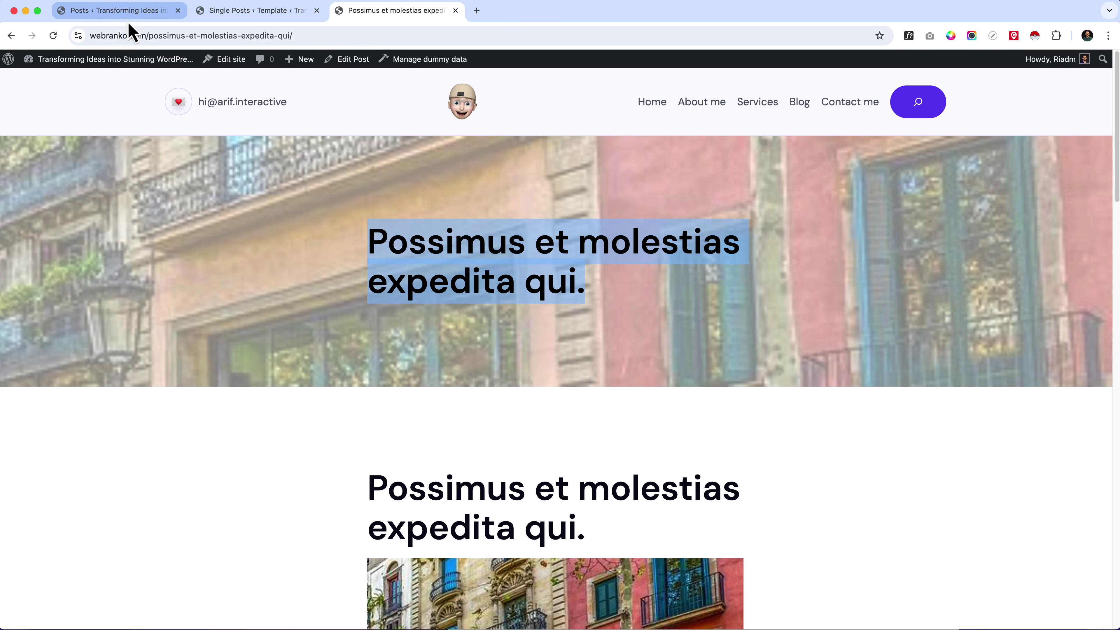
# Find the copied title in the posts list and open that post's featured image selection in the post editor
pyautogui.press('super+1')
pyautogui.press('super+f')
pyautogui.press('super+v')
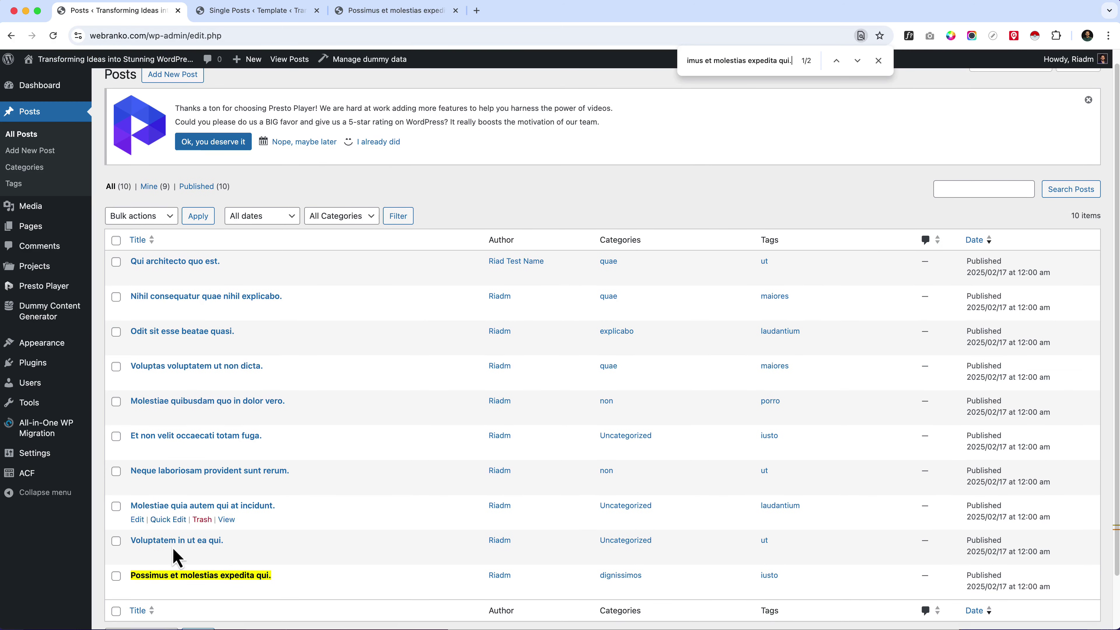
pyautogui.click(140, 592)
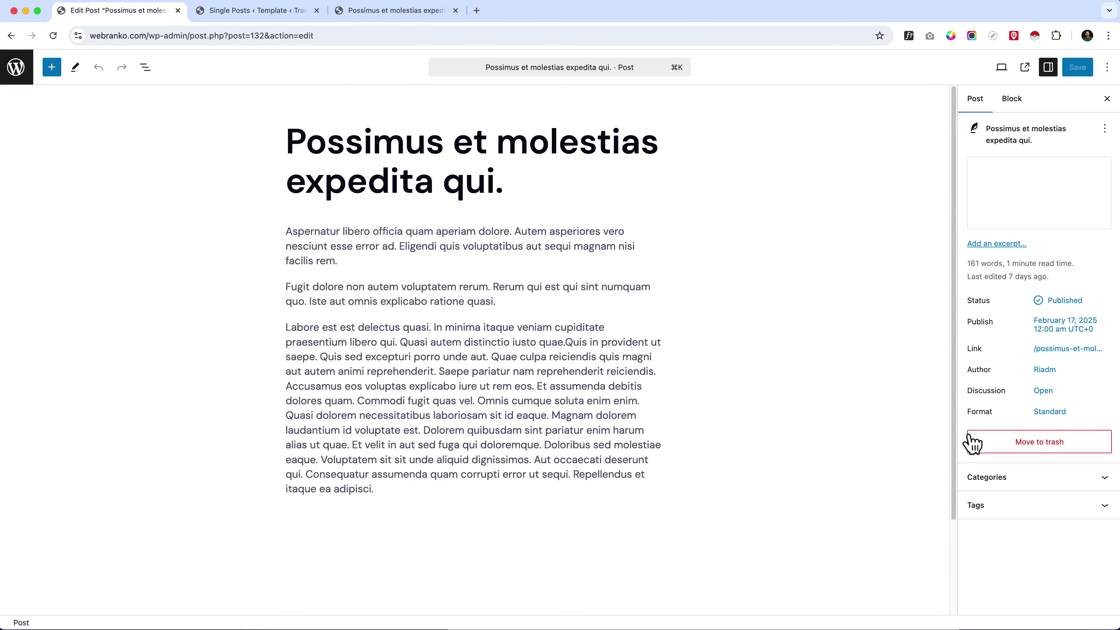
pyautogui.moveTo(1032, 204)
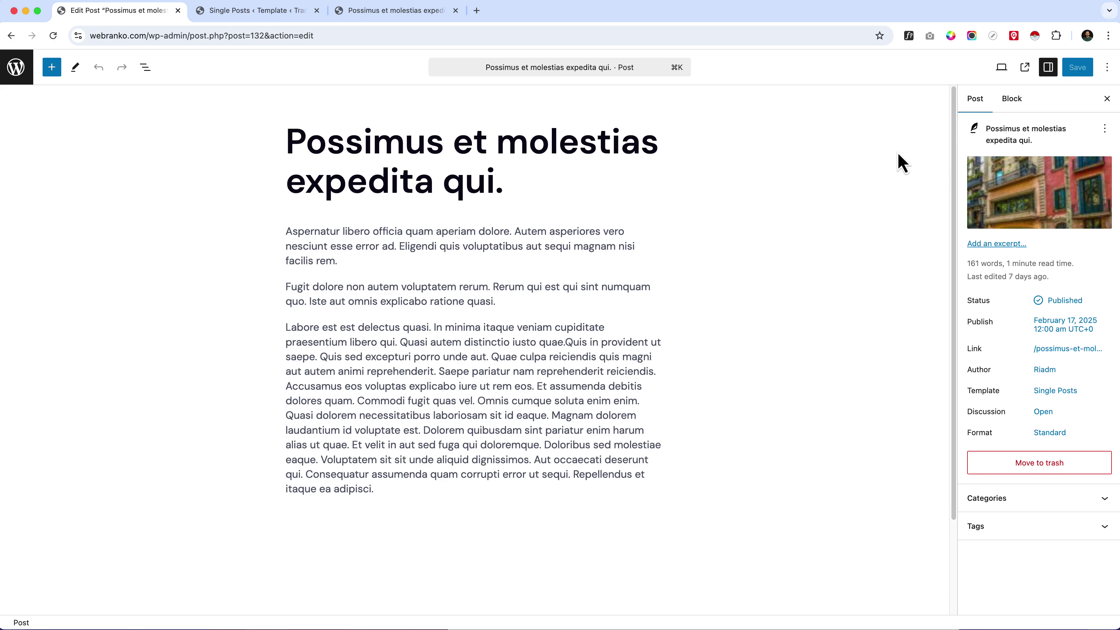
pyautogui.click(1020, 187)
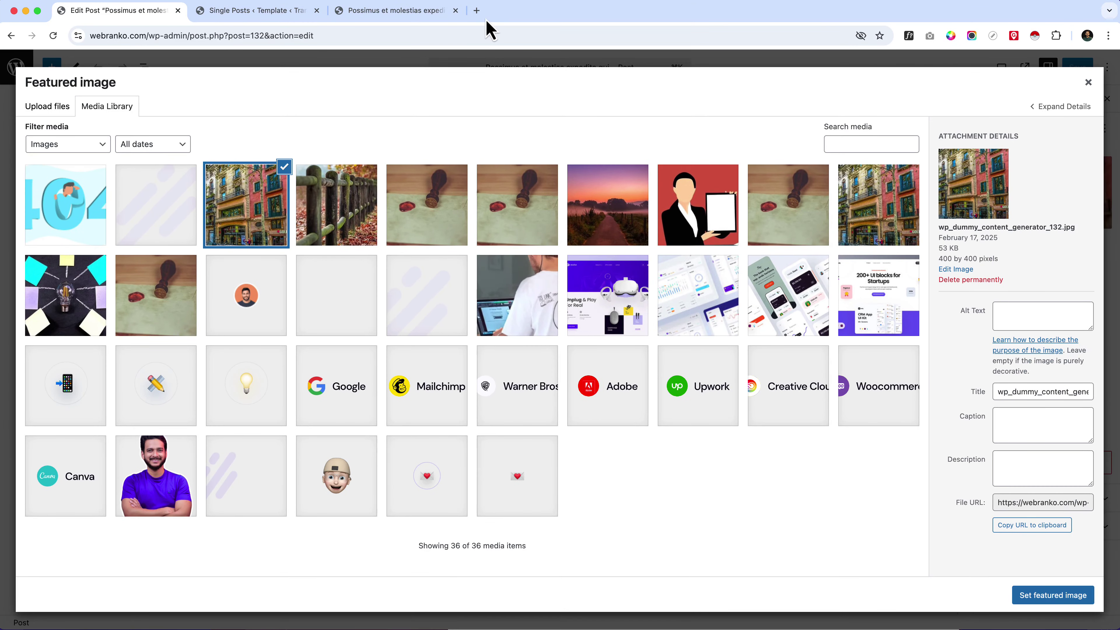
# Open pexels.com in a new tab, browse the free stock photos and open the "Dog on Leash" photo
pyautogui.click(477, 10)
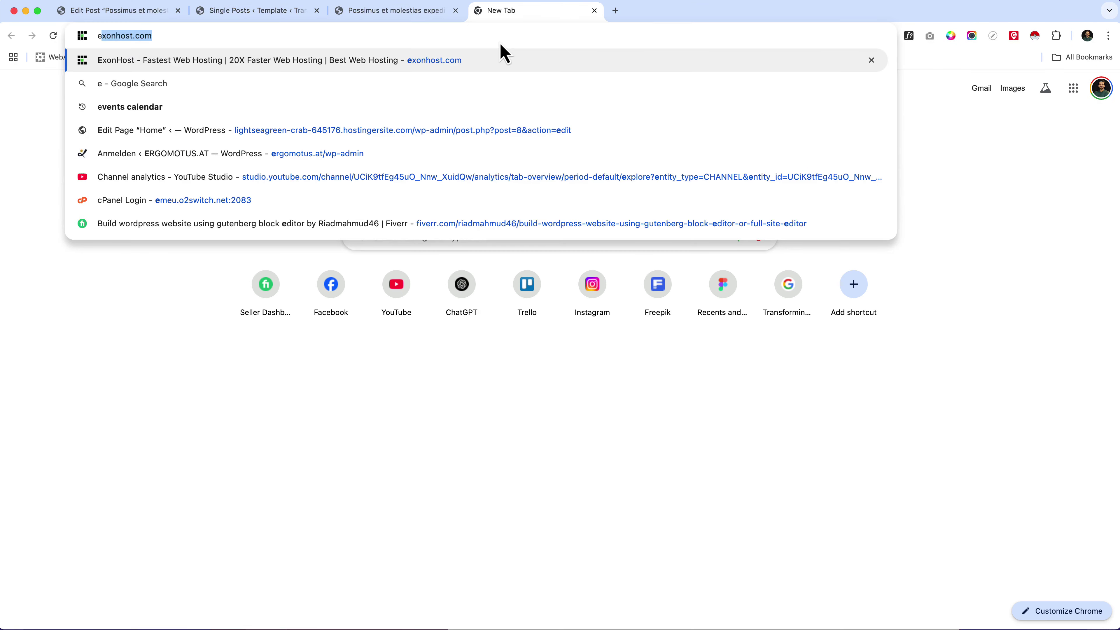
pyautogui.write('pex')
pyautogui.press('Return')
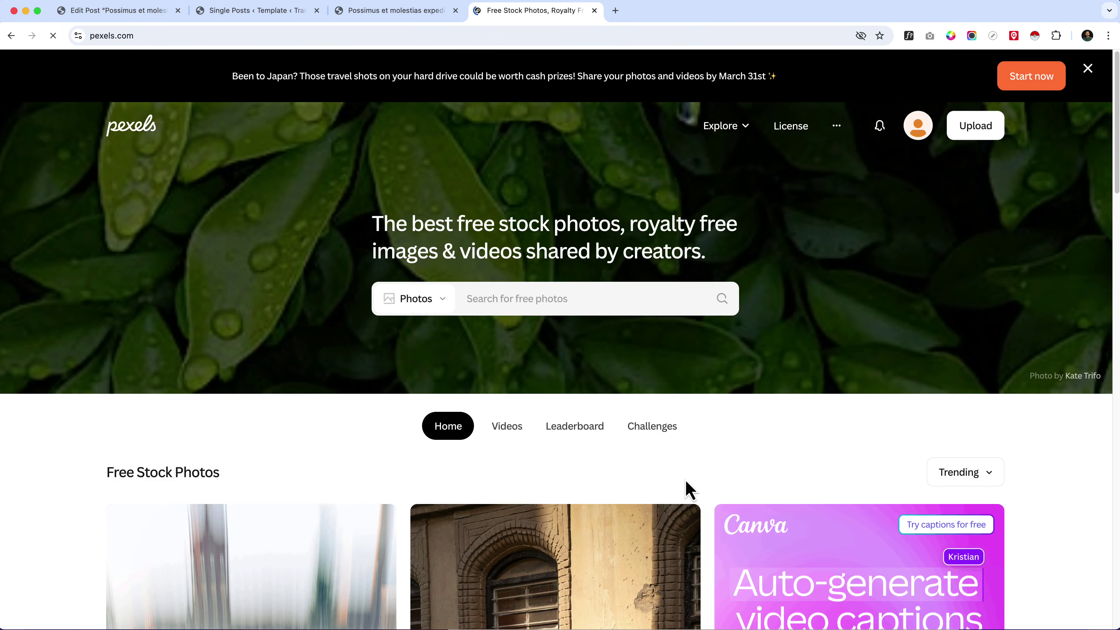
pyautogui.scroll(-9, 683, 487)
pyautogui.scroll(-15, 683, 487)
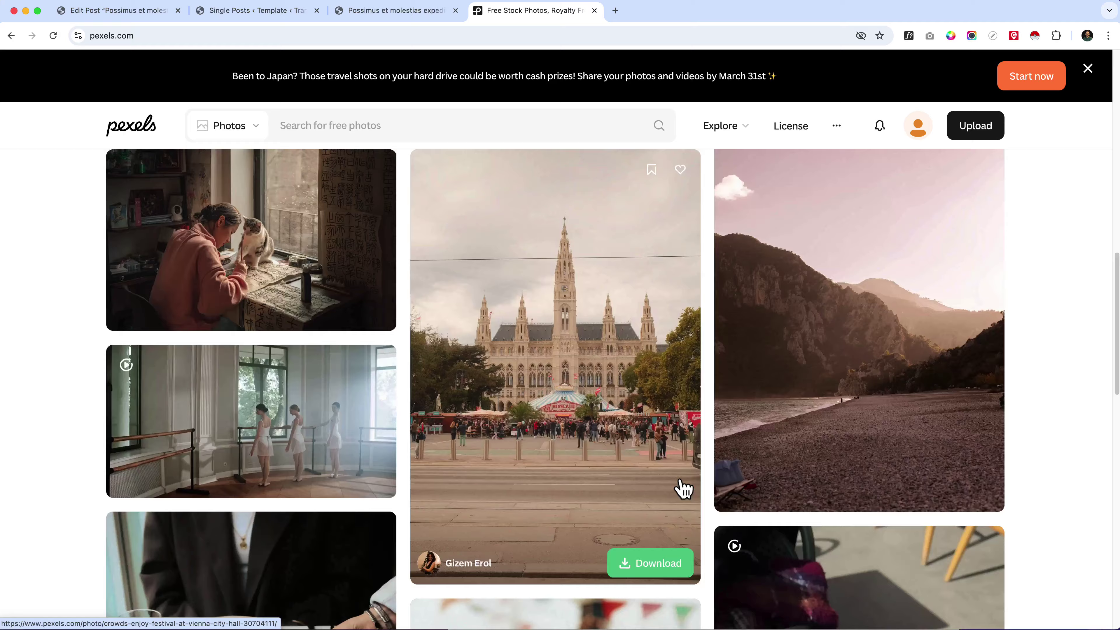
pyautogui.scroll(-12, 683, 488)
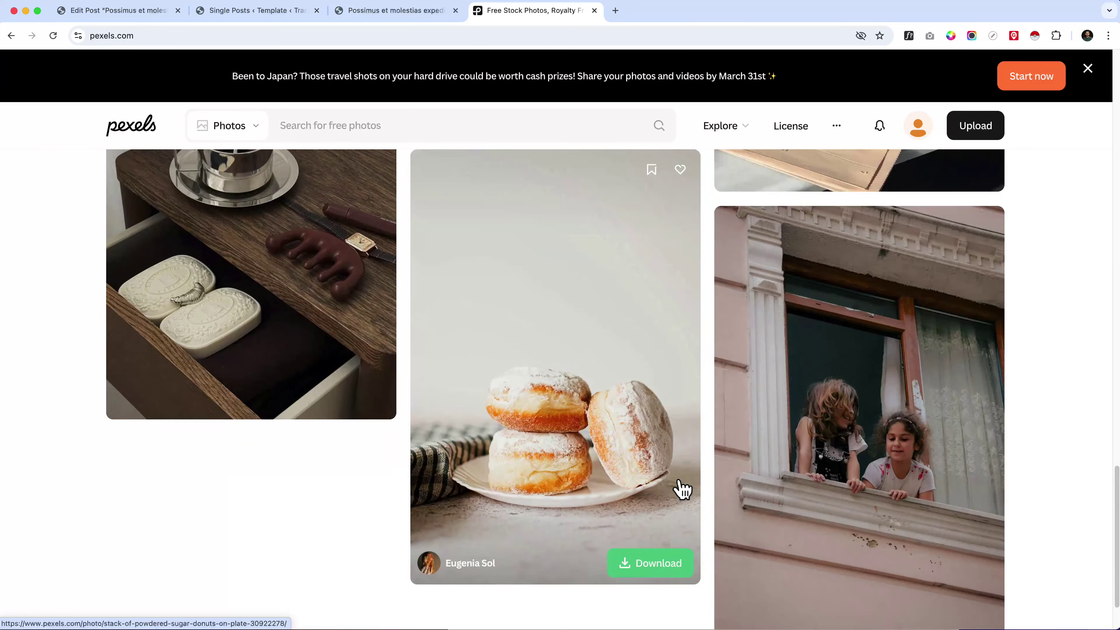
pyautogui.scroll(-8, 679, 487)
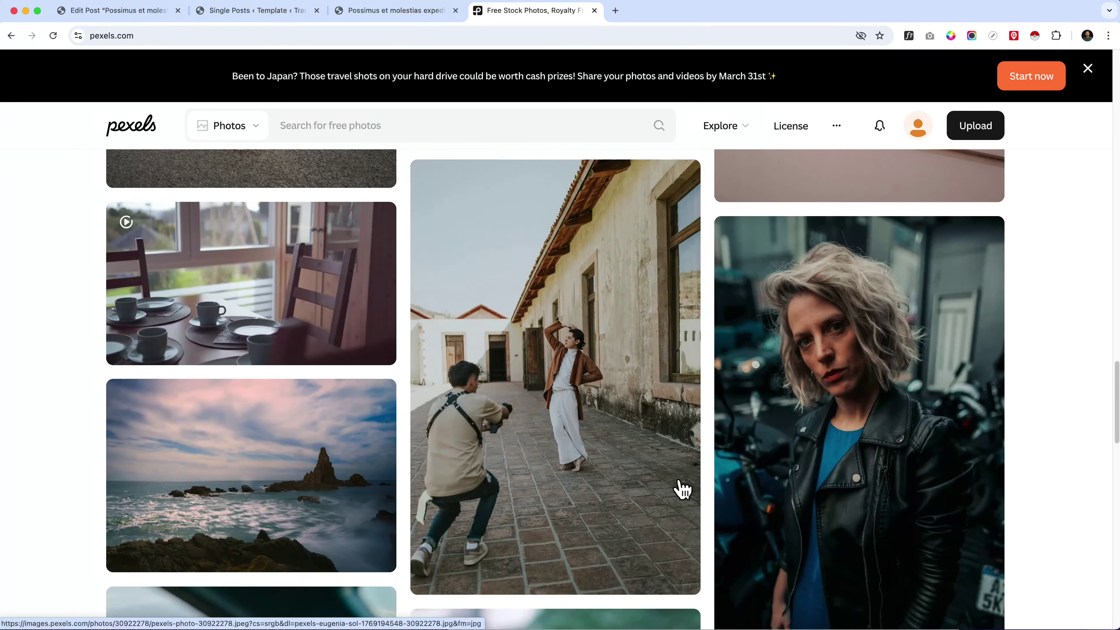
pyautogui.scroll(8, 225, 362)
pyautogui.click(250, 432)
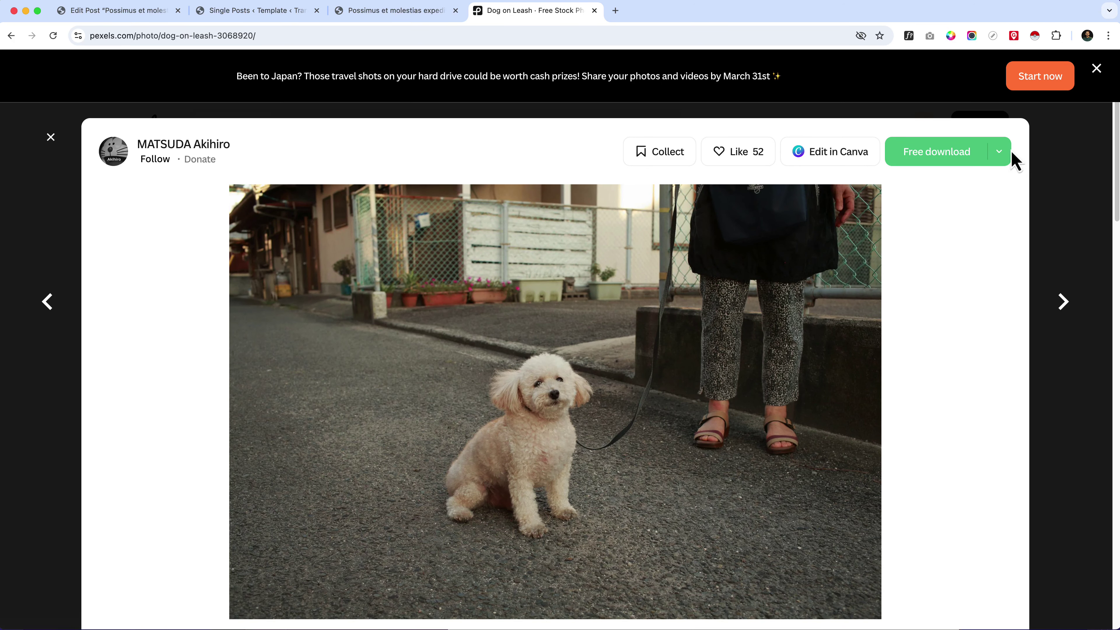
# Download the "Dog on Leash" photo in the Large 1920x1280 size
pyautogui.scroll(-1, 1012, 154)
pyautogui.click(1008, 133)
pyautogui.click(890, 237)
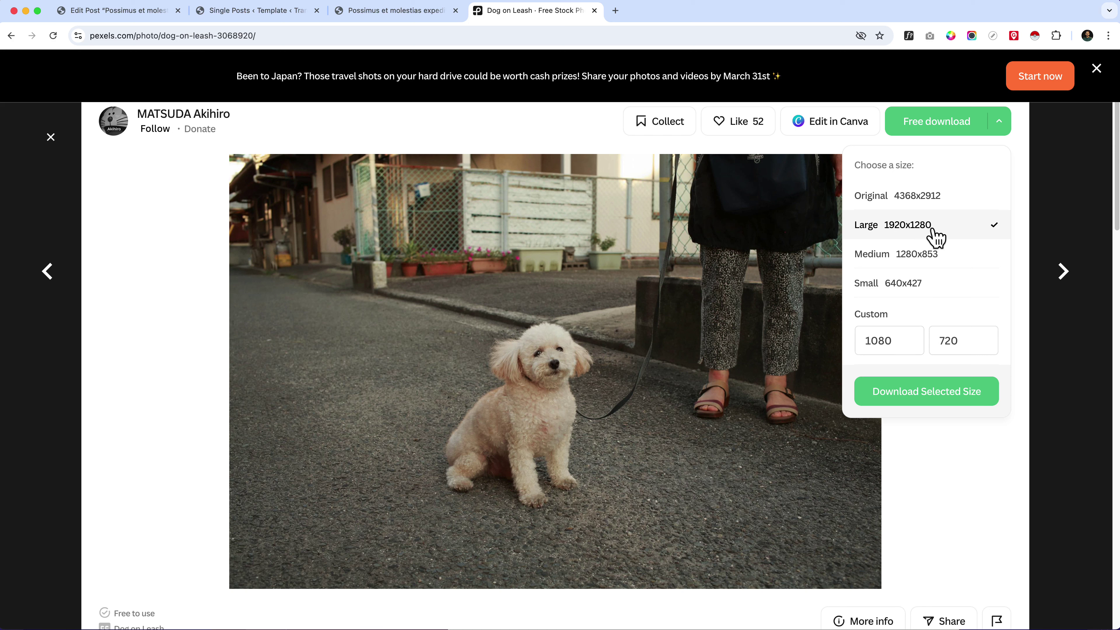
pyautogui.click(919, 390)
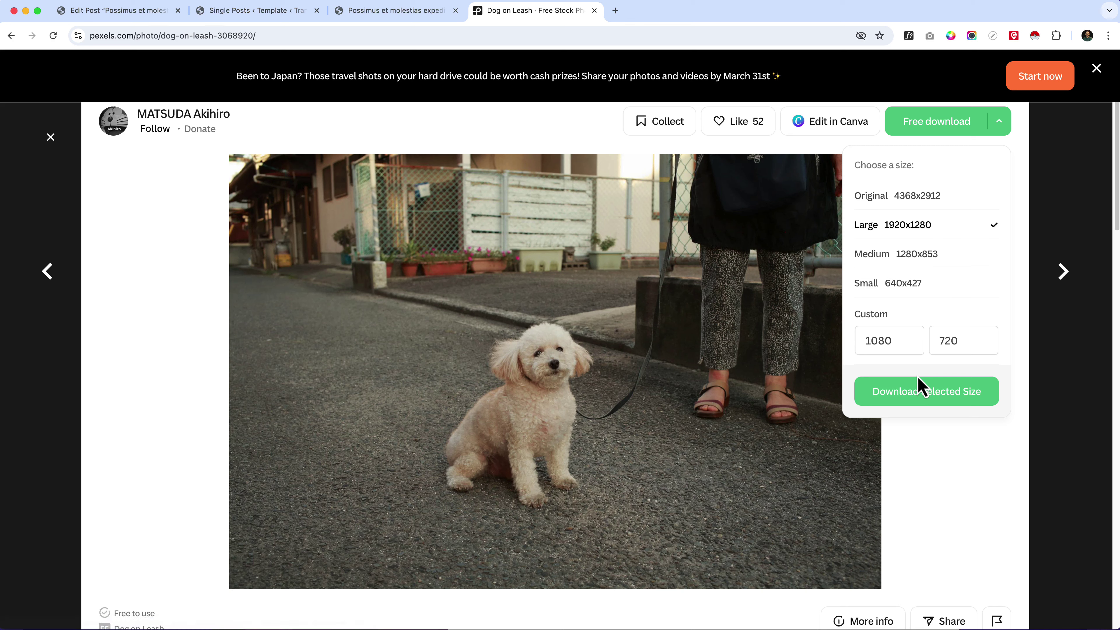
pyautogui.click(920, 391)
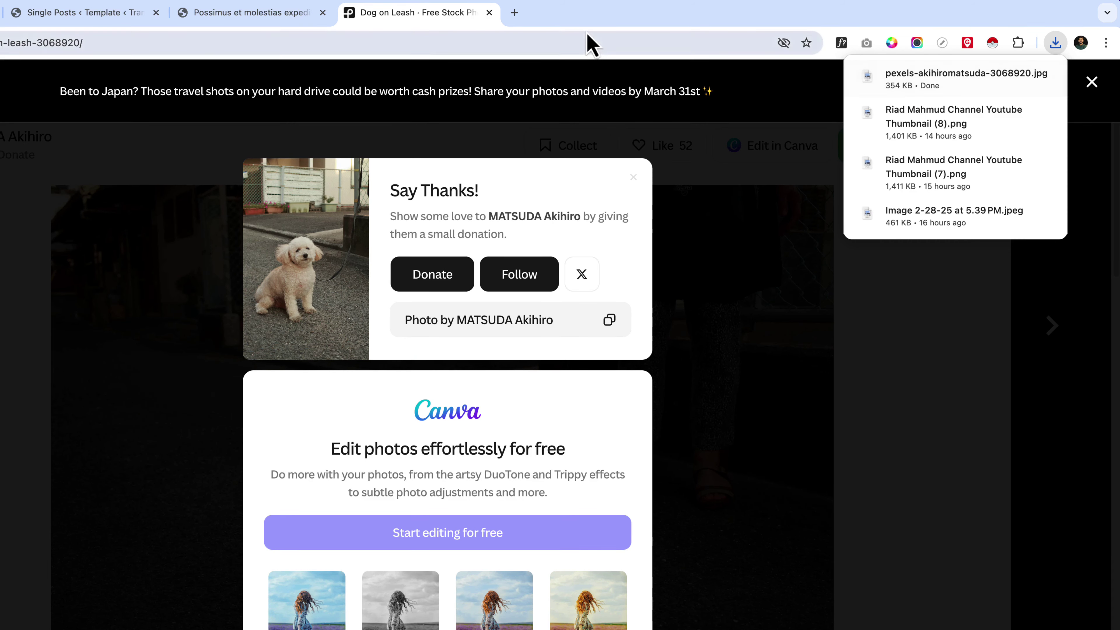
# Open photopea.com in a new tab and load the downloaded dog photo into it
pyautogui.click(514, 12)
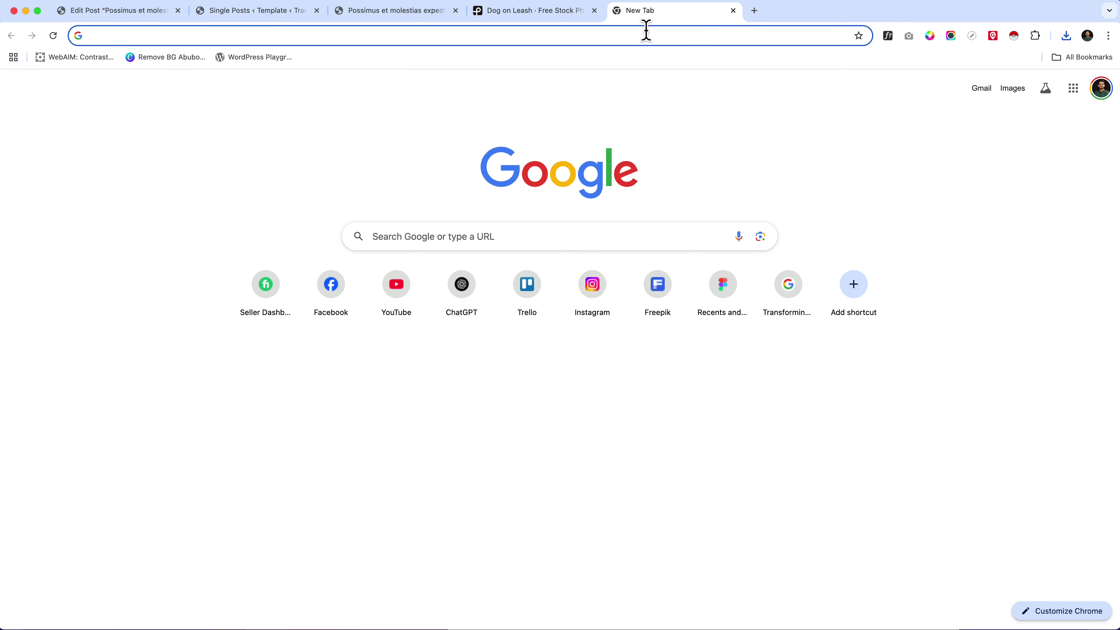
pyautogui.write('p')
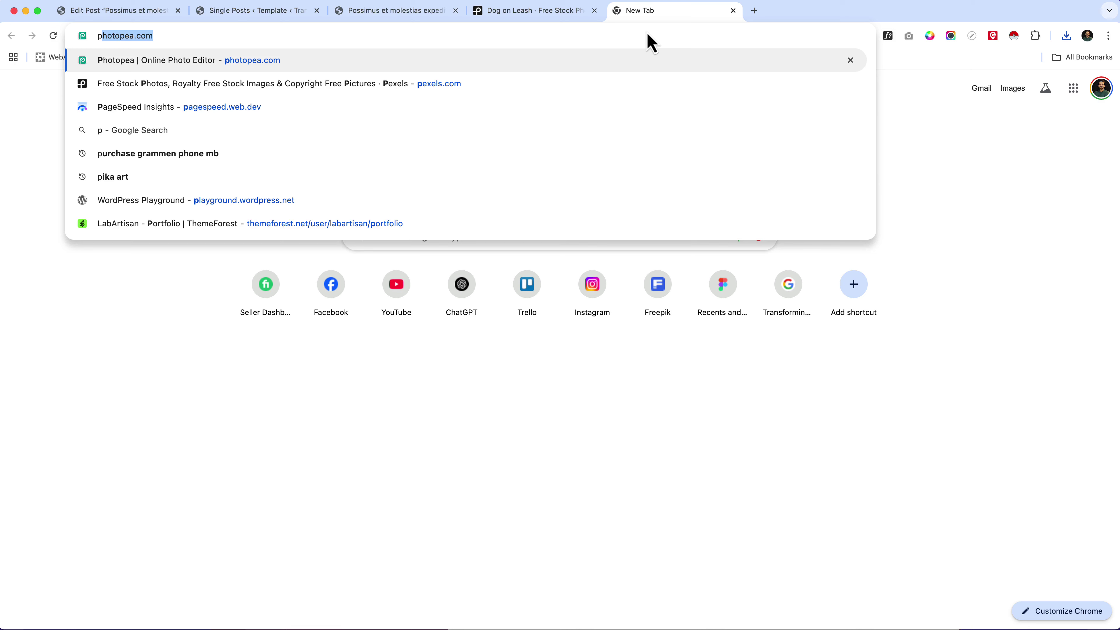
pyautogui.press('BackSpace')
pyautogui.press('Return')
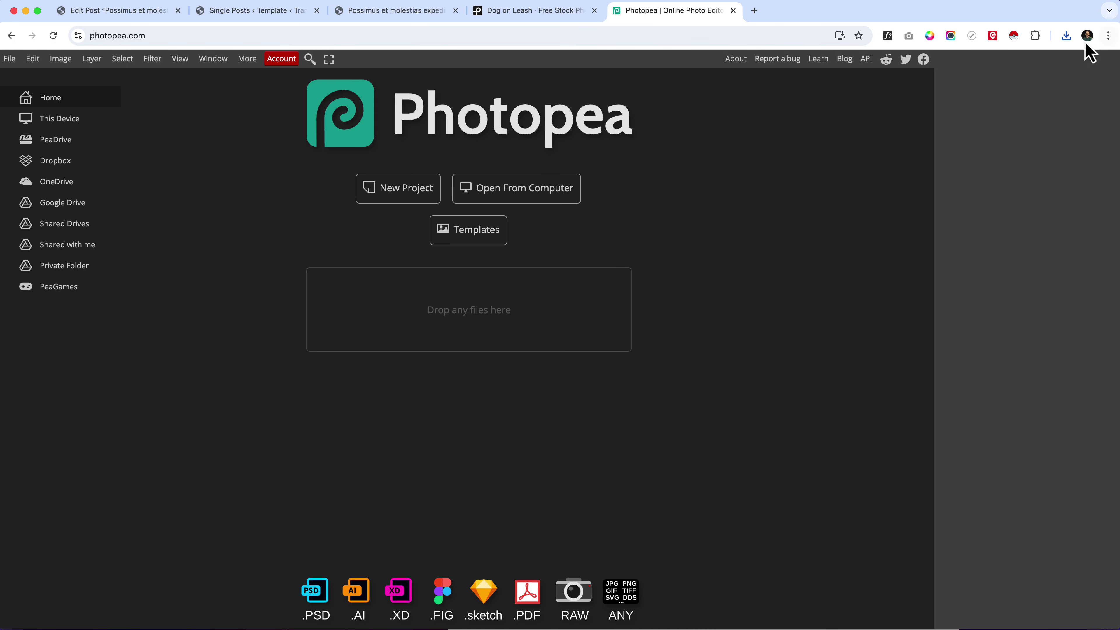
pyautogui.click(1066, 35)
pyautogui.moveTo(939, 89); pyautogui.dragTo(515, 339)
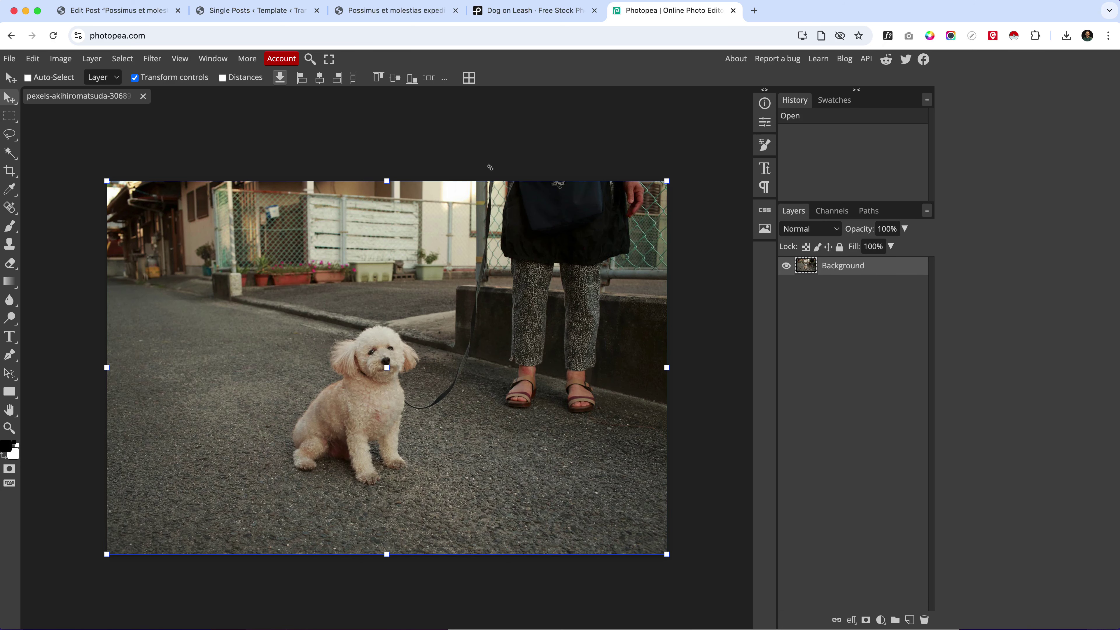
# Start exporting the dog photo in WebP format
pyautogui.click(10, 58)
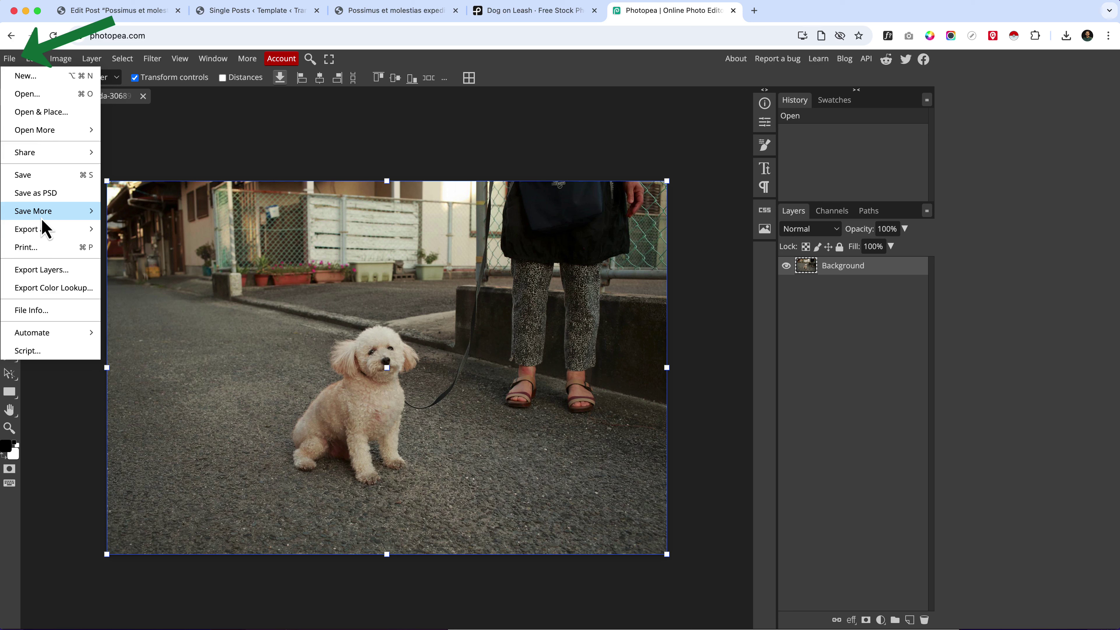
pyautogui.moveTo(44, 234)
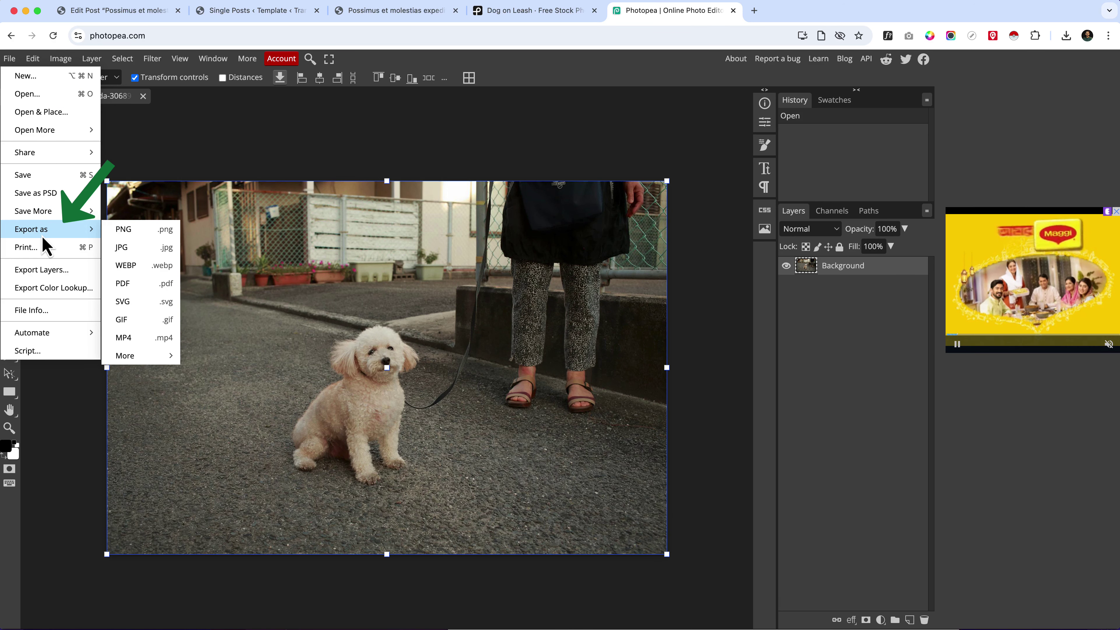
pyautogui.click(130, 264)
# Compare the export preview of the dog at several quality levels, from 62% down to 0%
pyautogui.moveTo(475, 251); pyautogui.dragTo(462, 251)
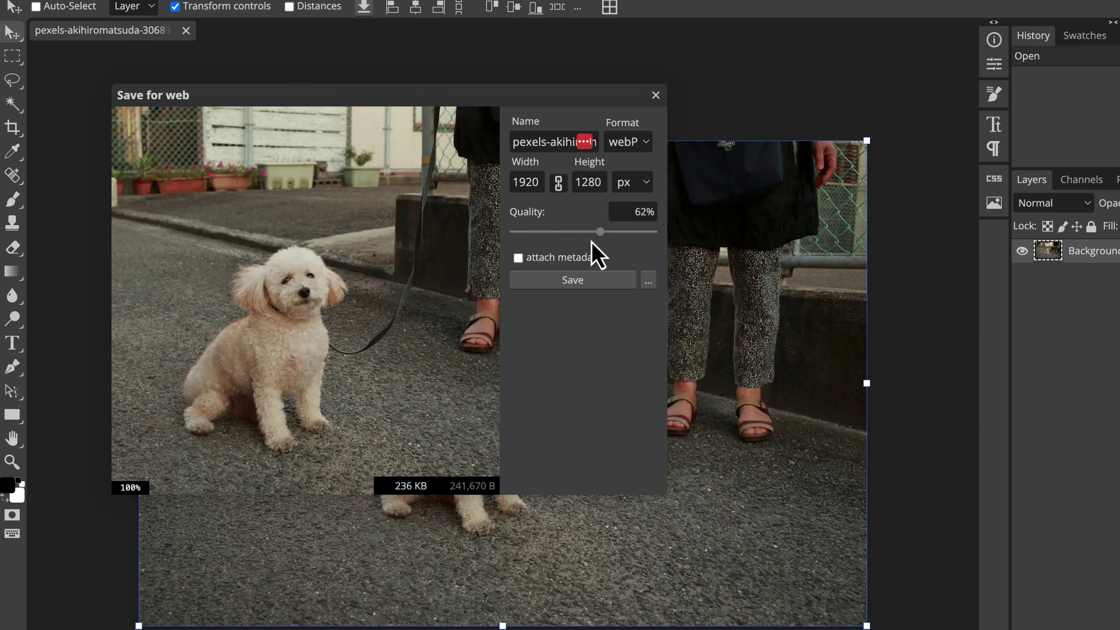
pyautogui.click(588, 233)
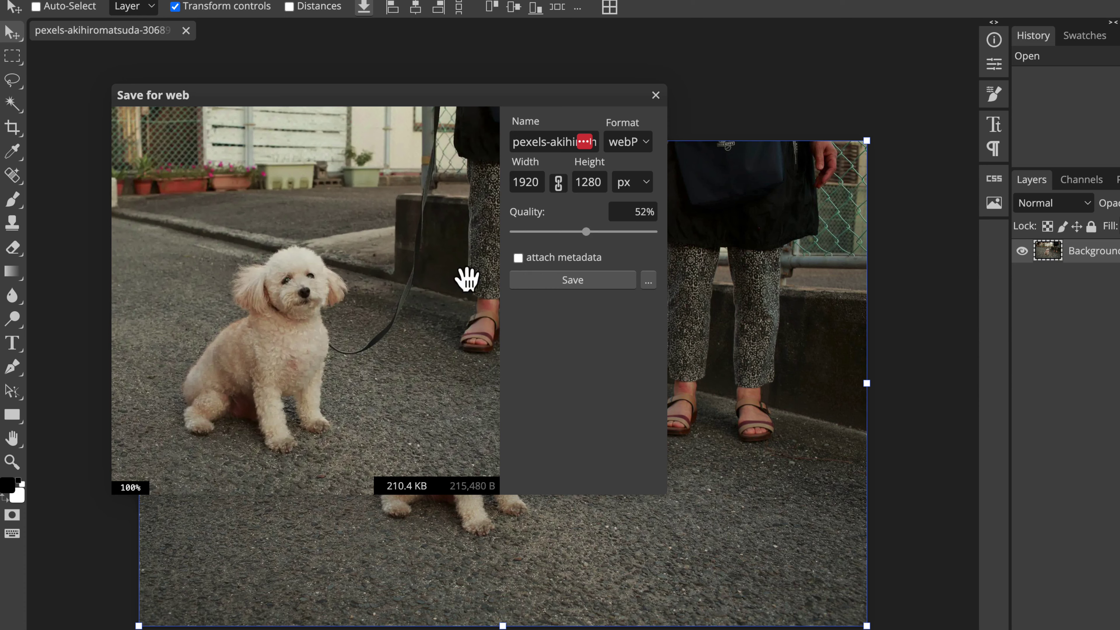
pyautogui.moveTo(338, 303); pyautogui.dragTo(389, 354)
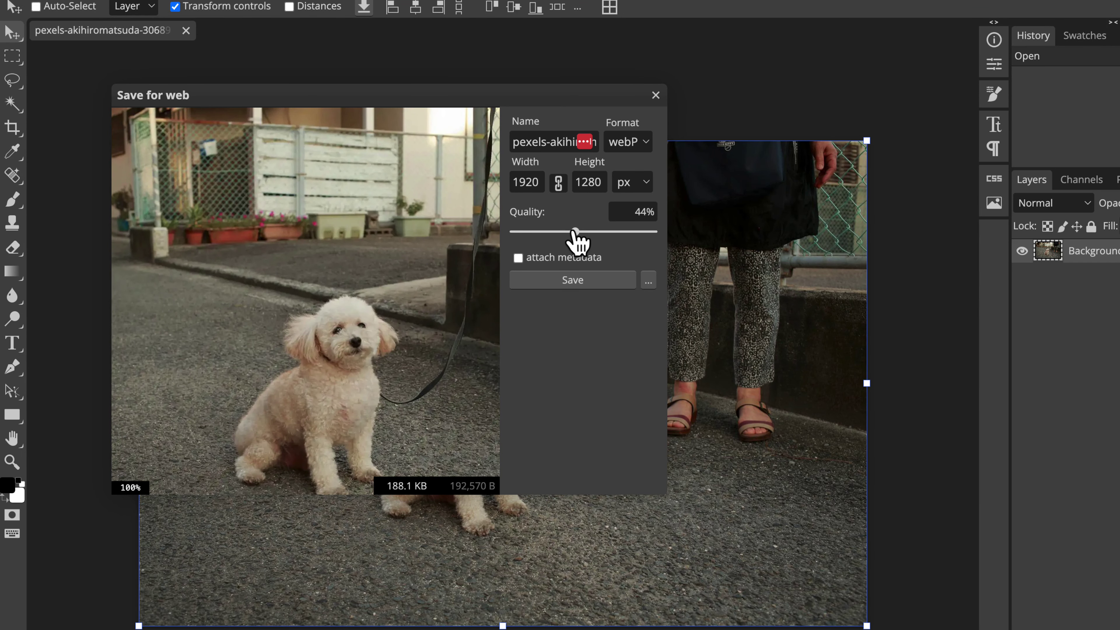
pyautogui.moveTo(574, 231); pyautogui.dragTo(514, 232)
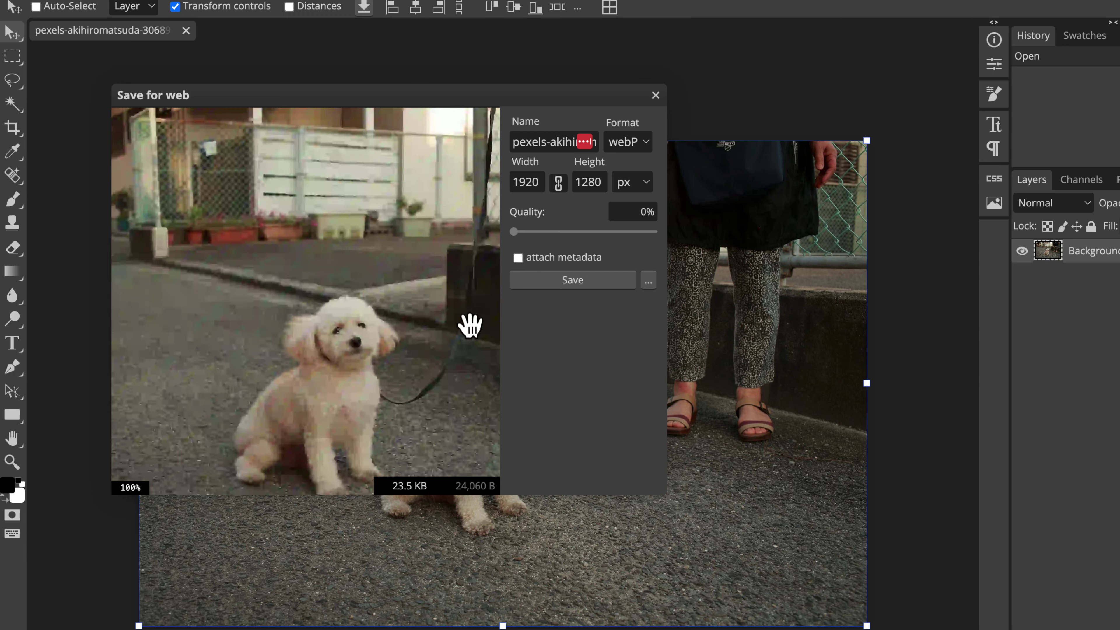
pyautogui.moveTo(471, 325); pyautogui.dragTo(455, 233)
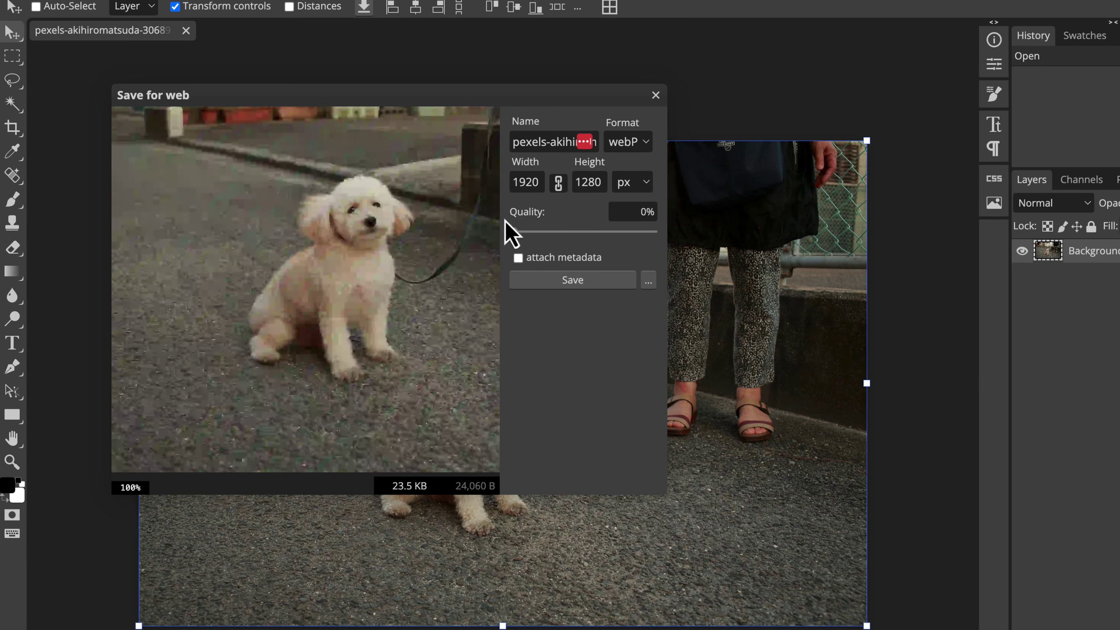
pyautogui.click(578, 231)
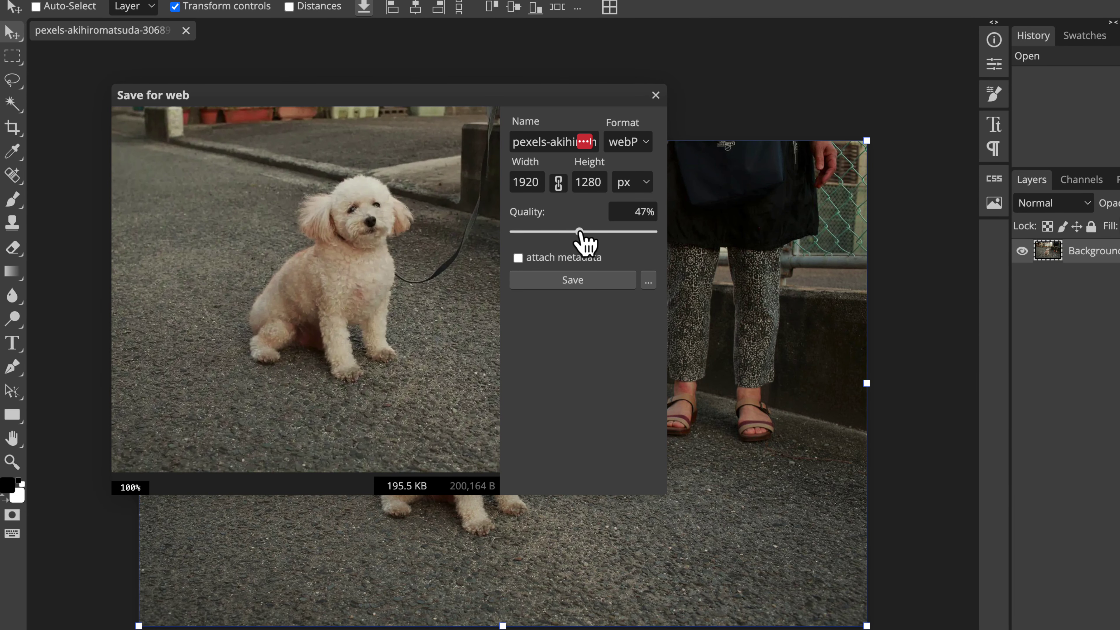
# Set the export quality to 50%, keep the size at 1920 × 1280 px and save the WebP file
pyautogui.moveTo(579, 231); pyautogui.dragTo(638, 234)
pyautogui.click(526, 181)
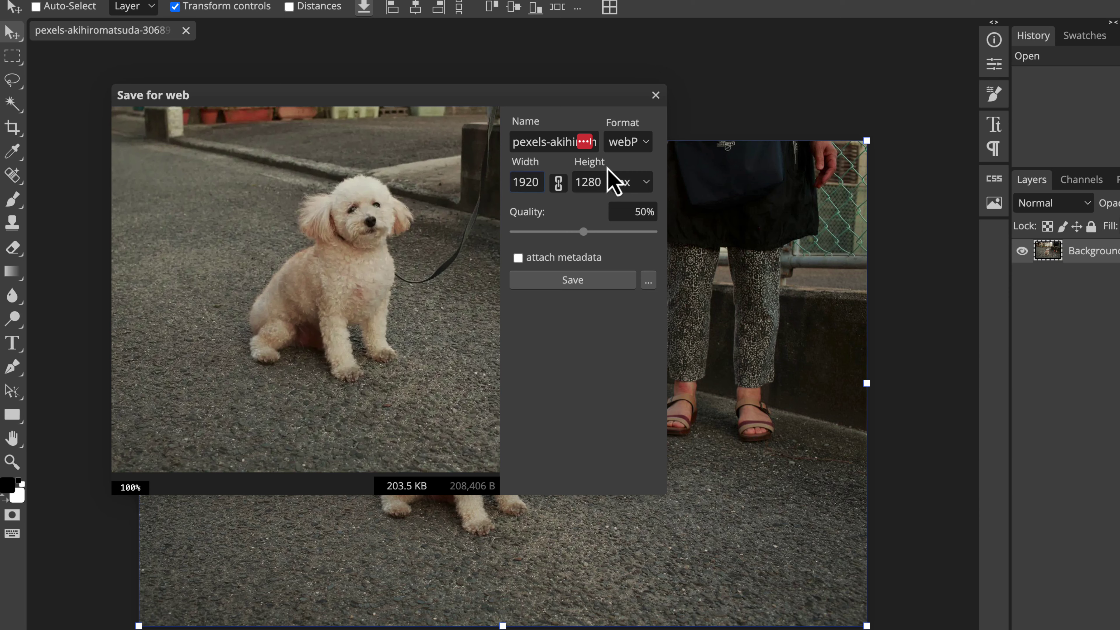
pyautogui.moveTo(400, 315); pyautogui.dragTo(431, 192)
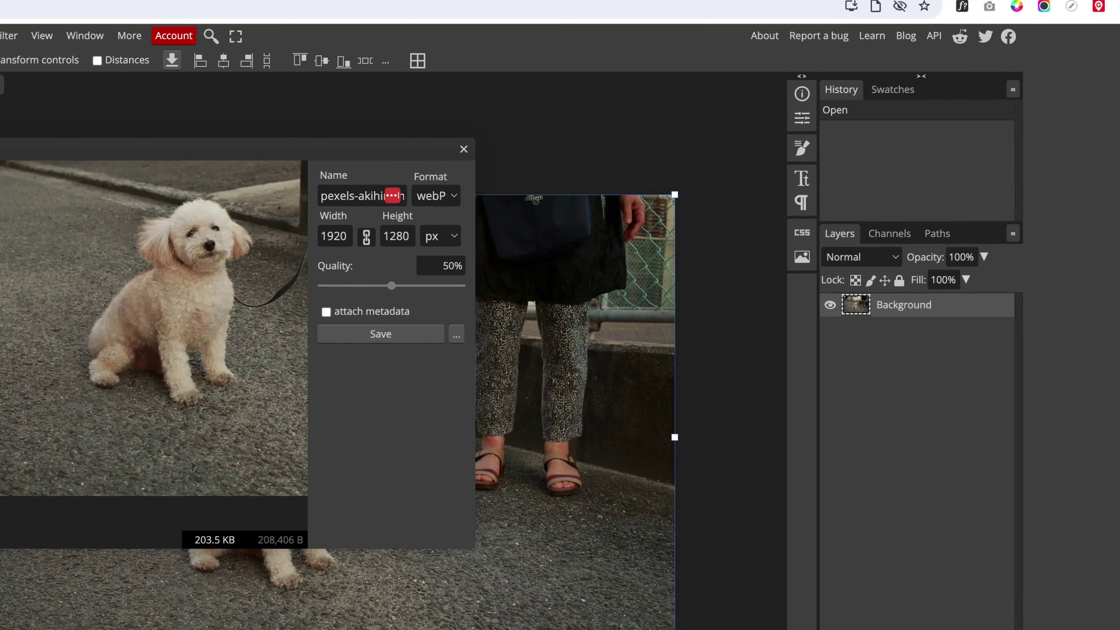
pyautogui.click(1049, 47)
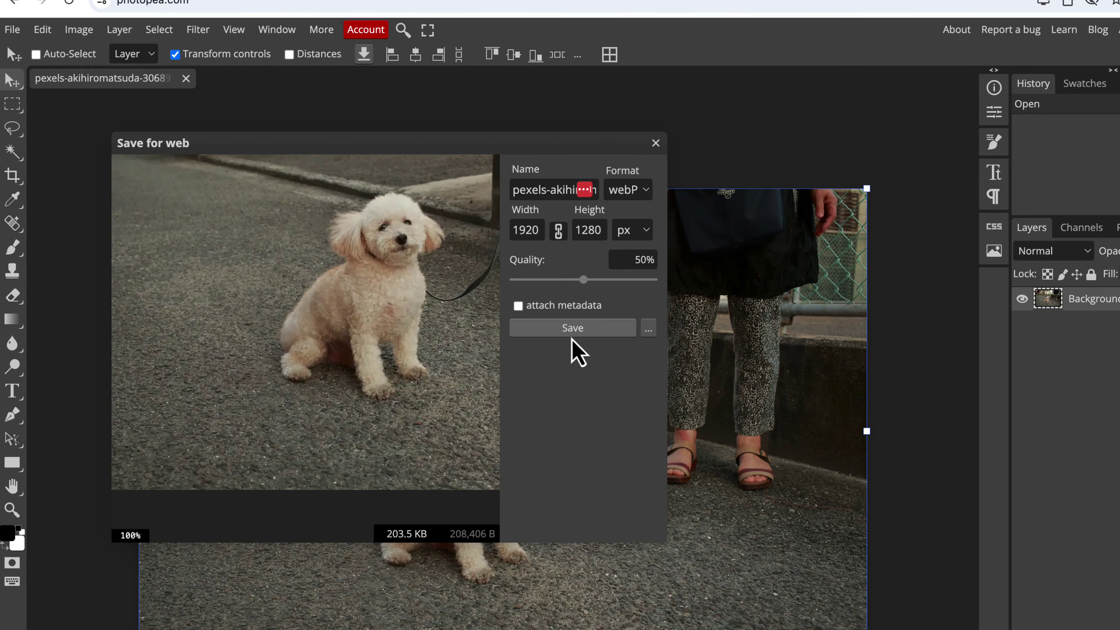
pyautogui.click(574, 332)
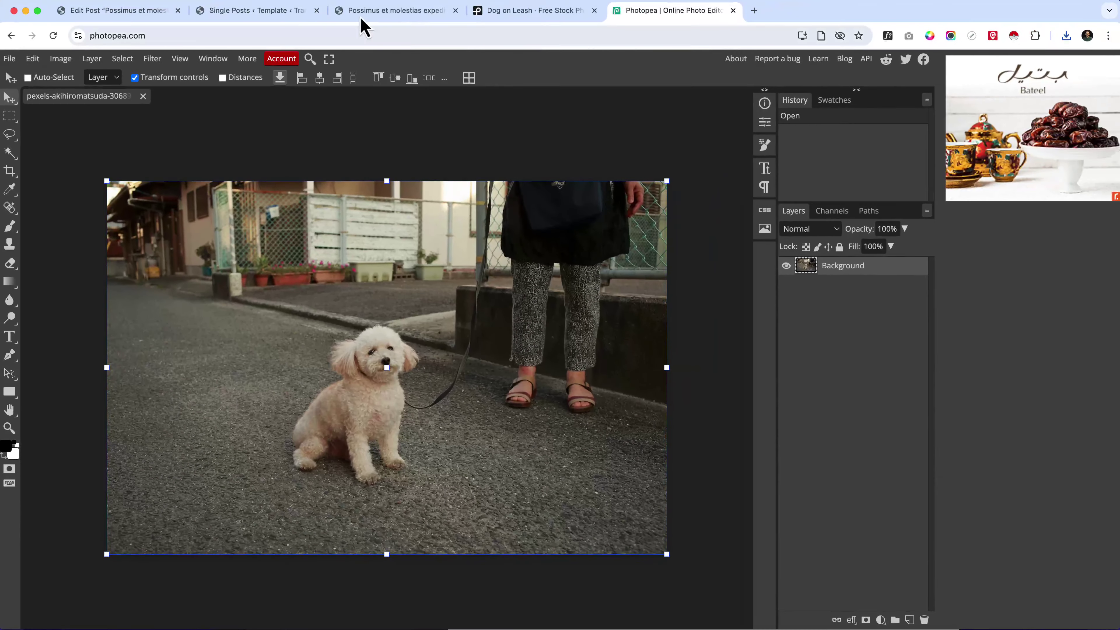
# Return to the post editor's featured image selection and upload the exported WebP dog photo
pyautogui.click(247, 13)
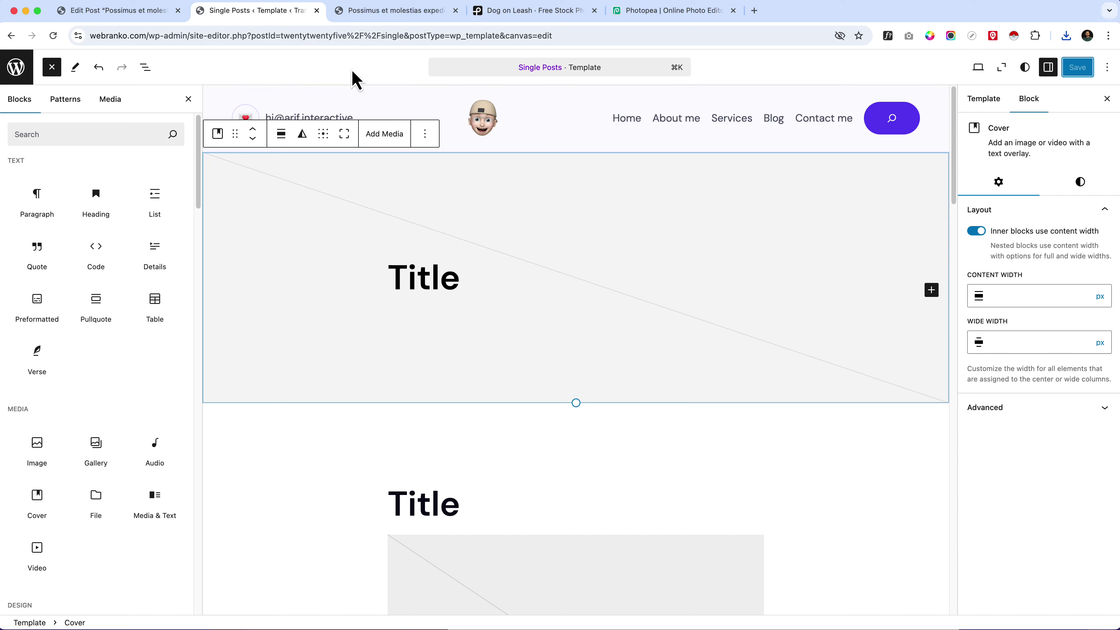
pyautogui.click(148, 16)
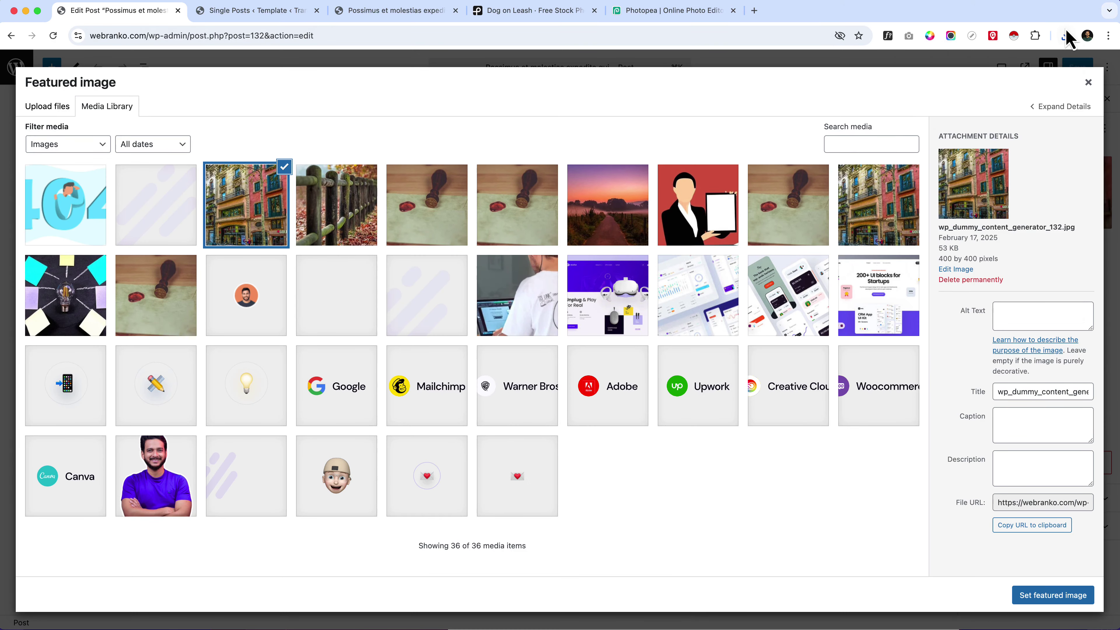
pyautogui.click(1066, 35)
pyautogui.moveTo(925, 100); pyautogui.dragTo(643, 311)
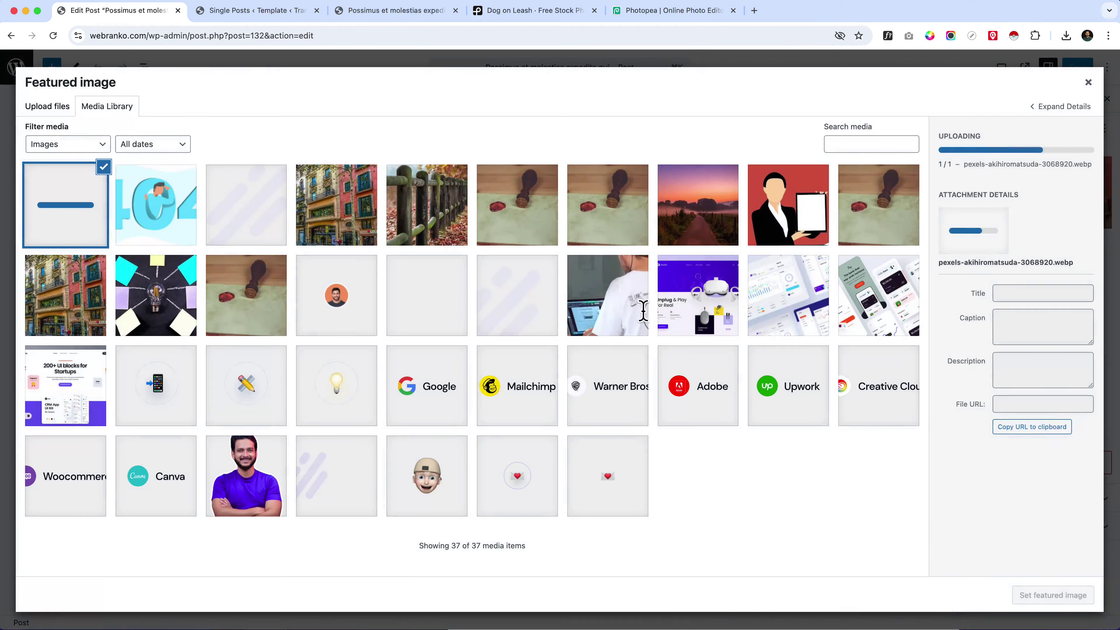
# Give the uploaded photo the alt text "image", set it as the featured image and save the post
pyautogui.click(1027, 287)
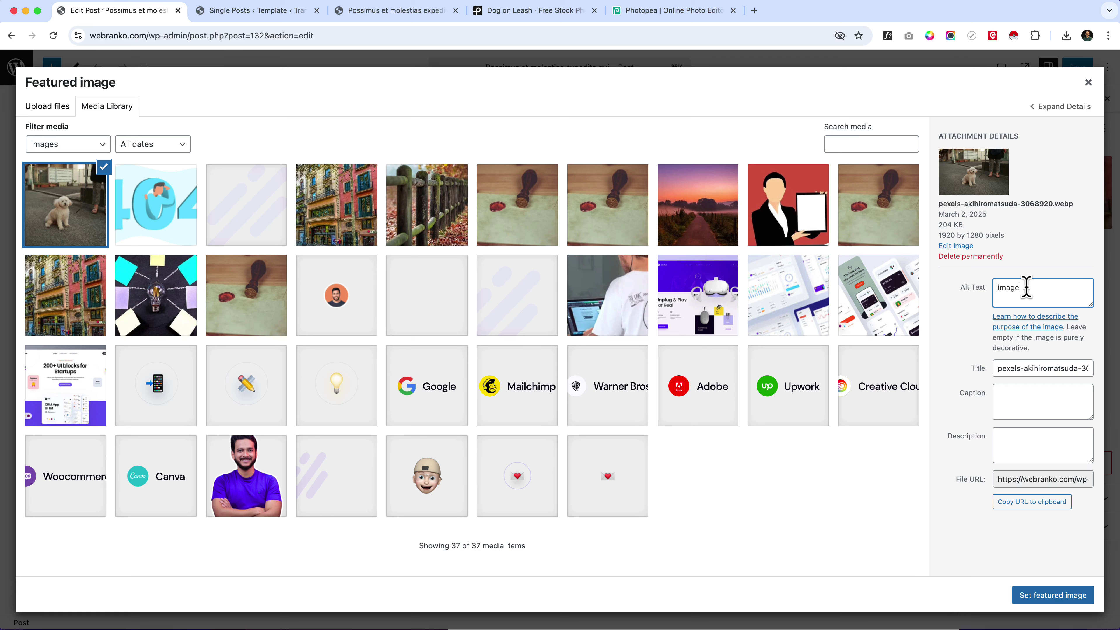
pyautogui.click(1054, 596)
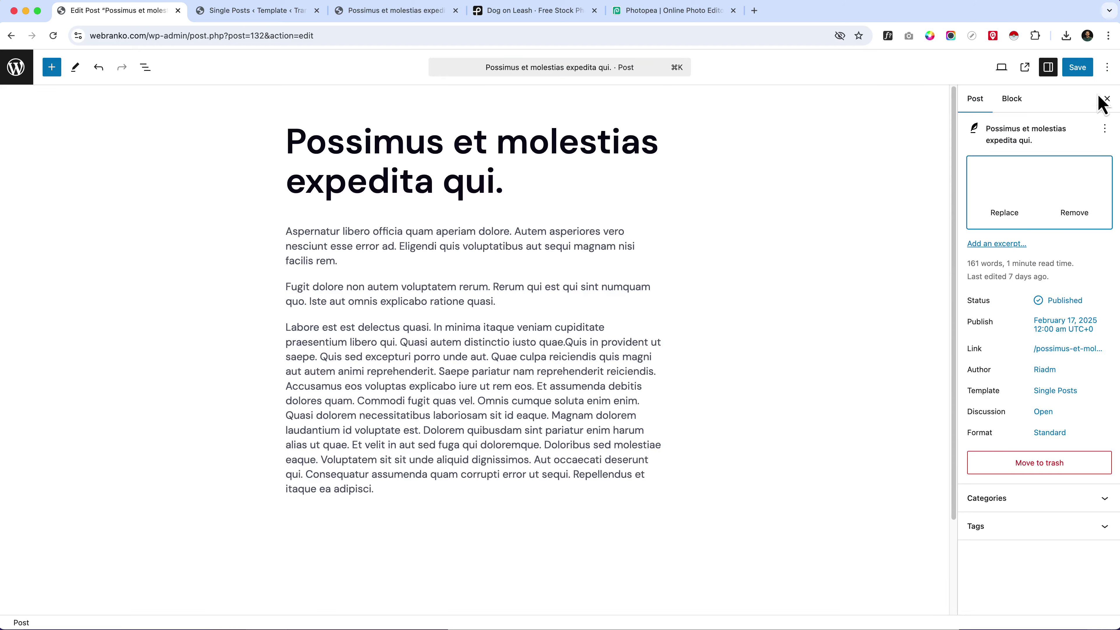
pyautogui.click(1073, 67)
# Reload the live post and check how the title looks over the new featured image
pyautogui.click(368, 16)
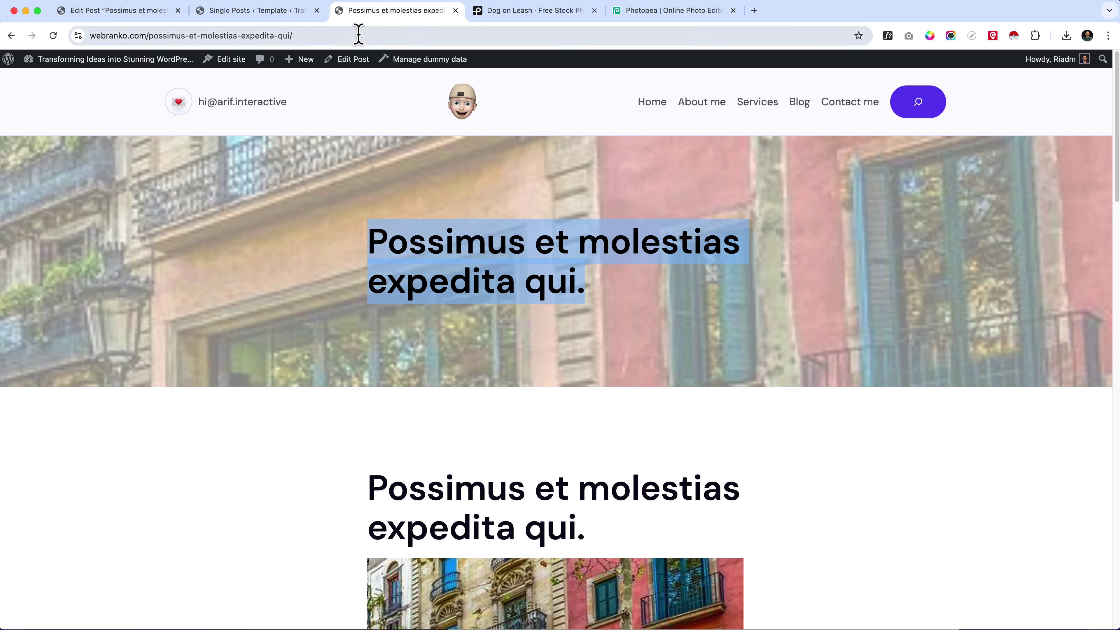
pyautogui.click(359, 35)
pyautogui.press('Return')
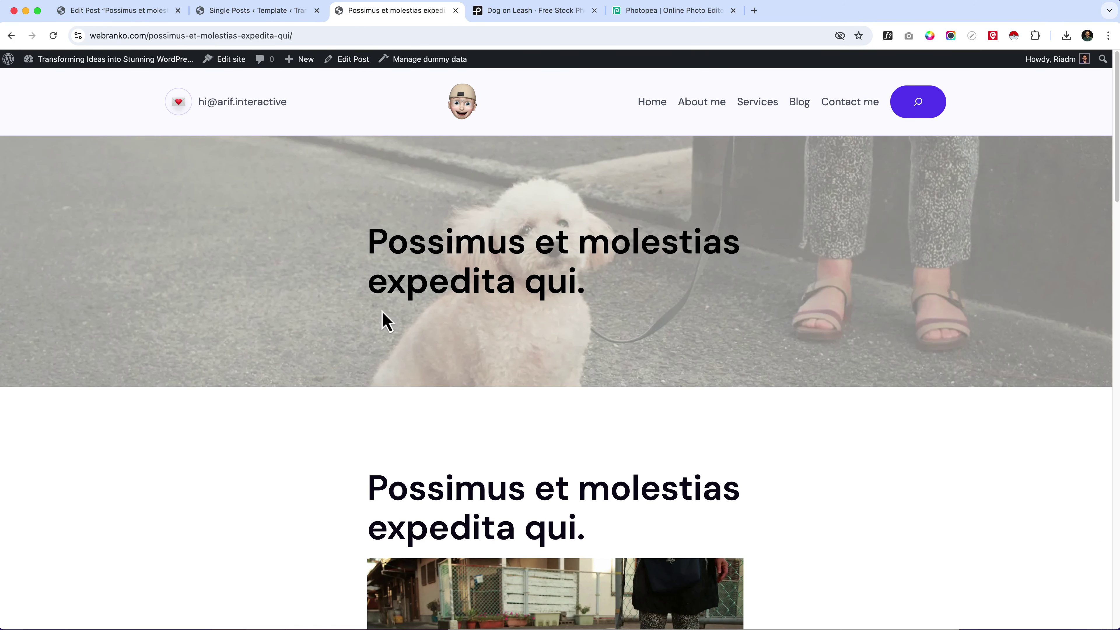
pyautogui.moveTo(383, 318); pyautogui.dragTo(592, 300)
pyautogui.click(513, 283)
# In the Single Posts template, set the Cover's overlay to Contrast (#080415) at 40 opacity and save
pyautogui.click(273, 11)
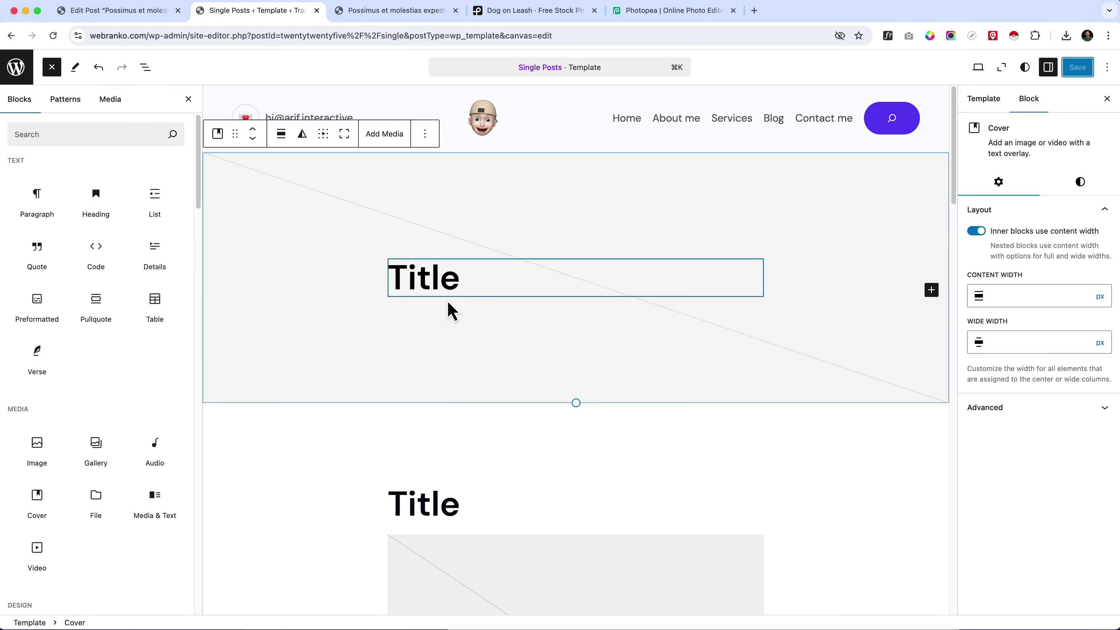
pyautogui.click(1064, 185)
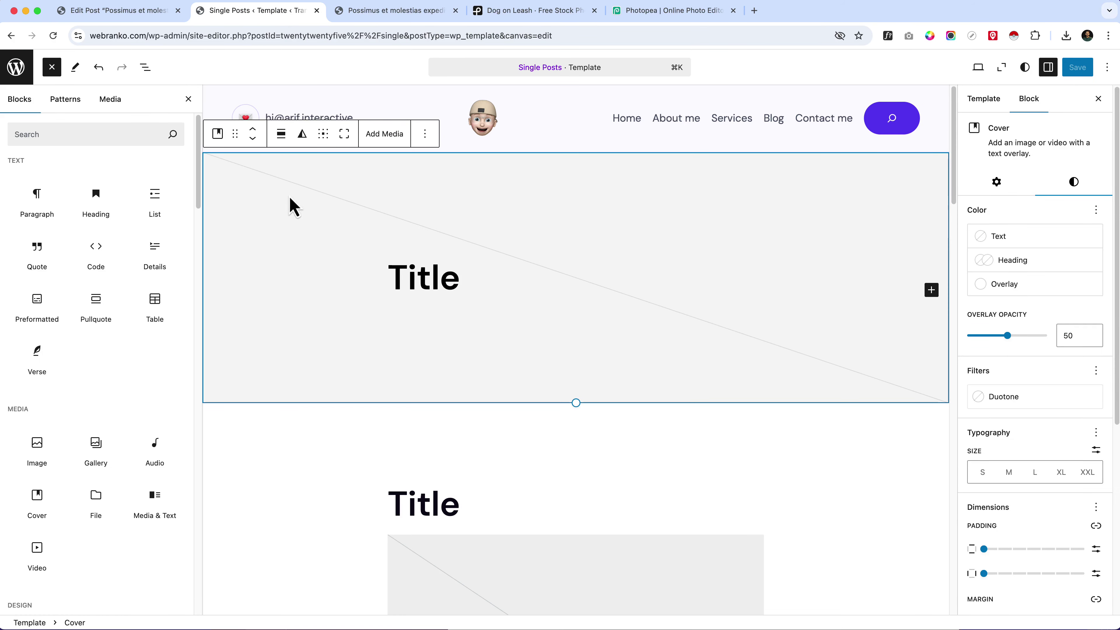
pyautogui.click(1028, 284)
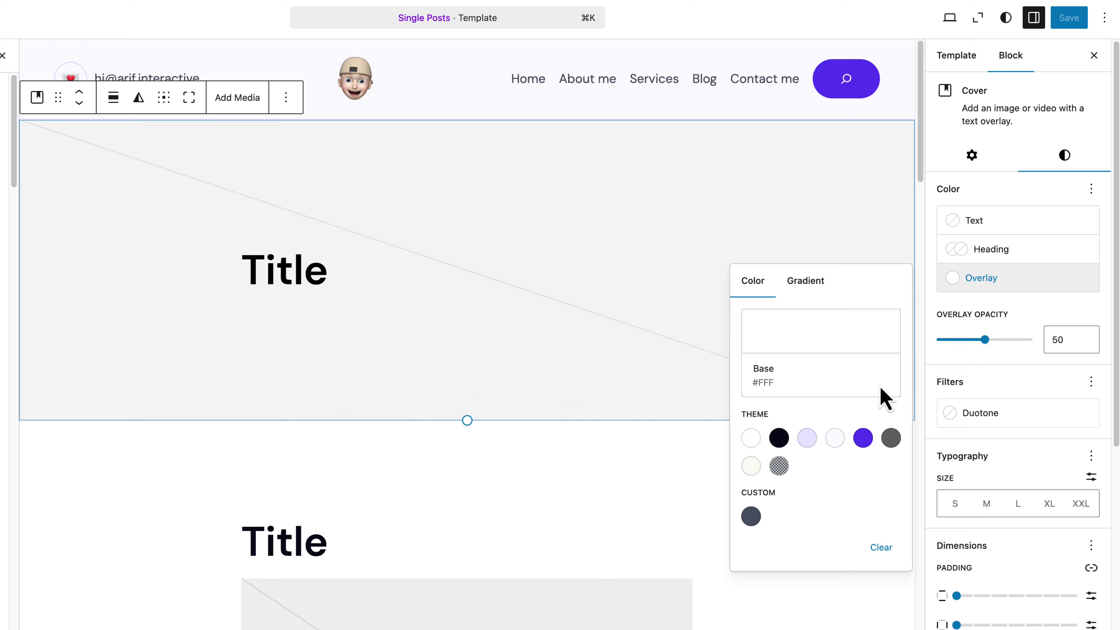
pyautogui.click(780, 439)
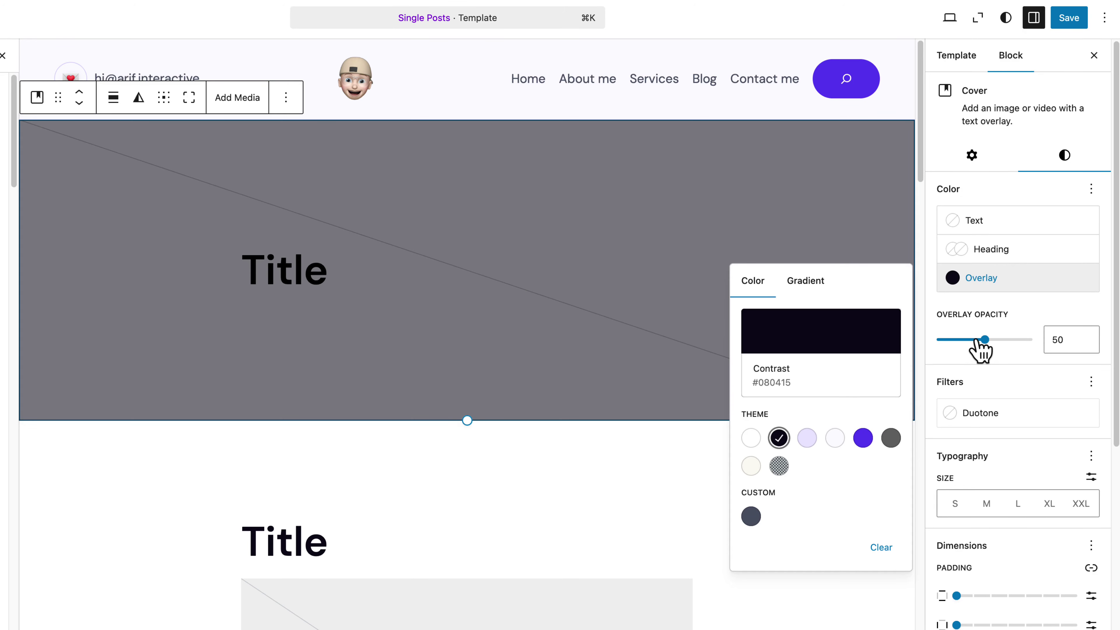
pyautogui.moveTo(982, 341); pyautogui.dragTo(975, 341)
pyautogui.click(1069, 18)
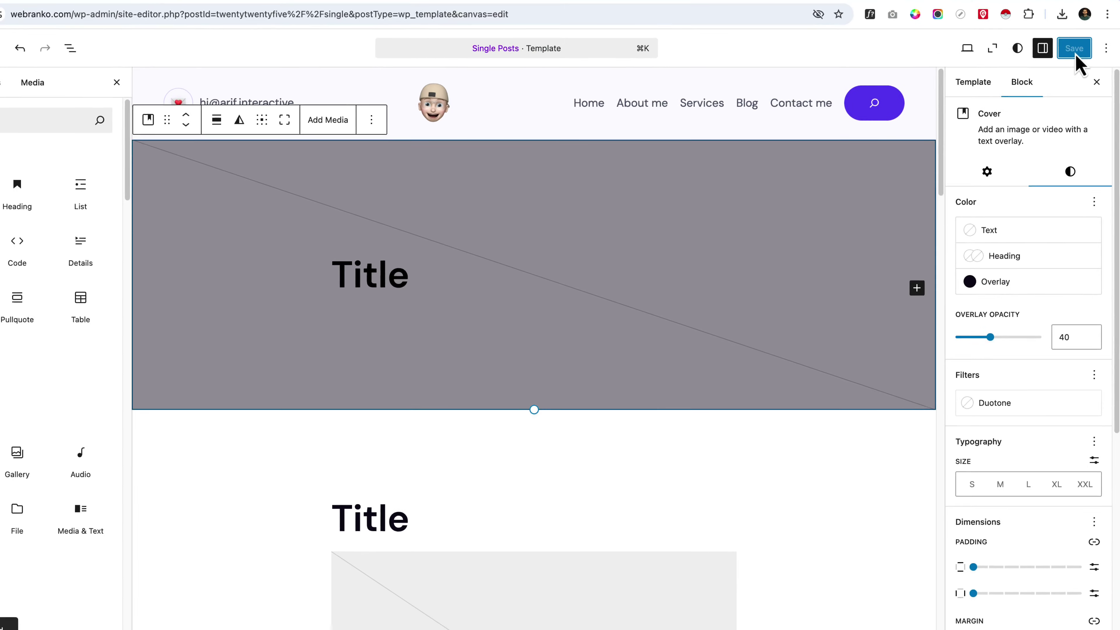
# Reload the live post and check the title's readability over the dark overlay
pyautogui.click(414, 10)
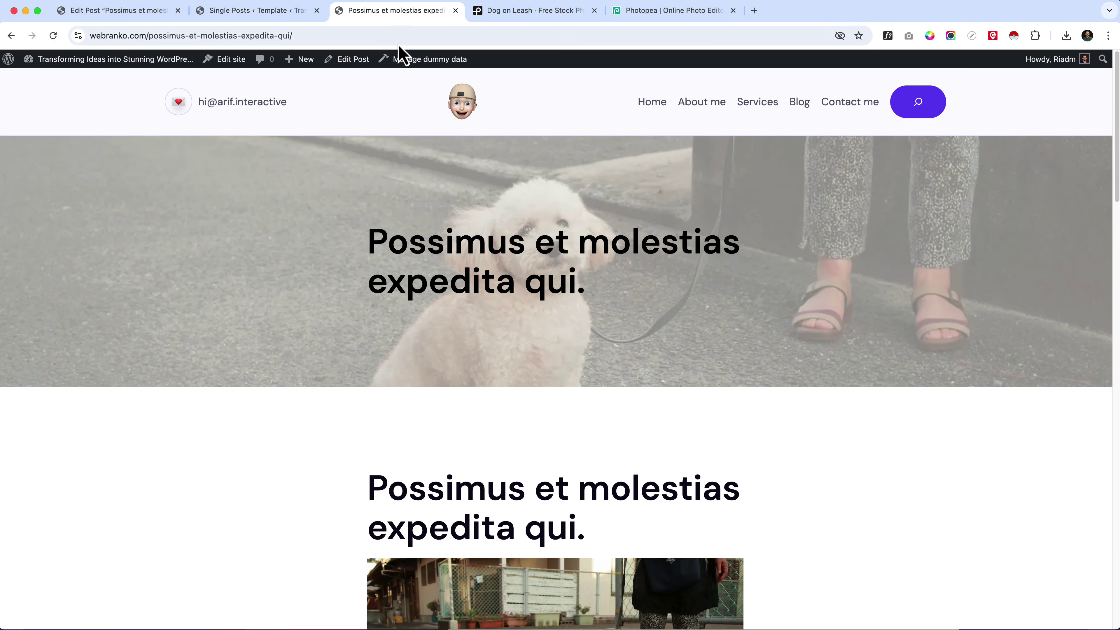
pyautogui.click(395, 34)
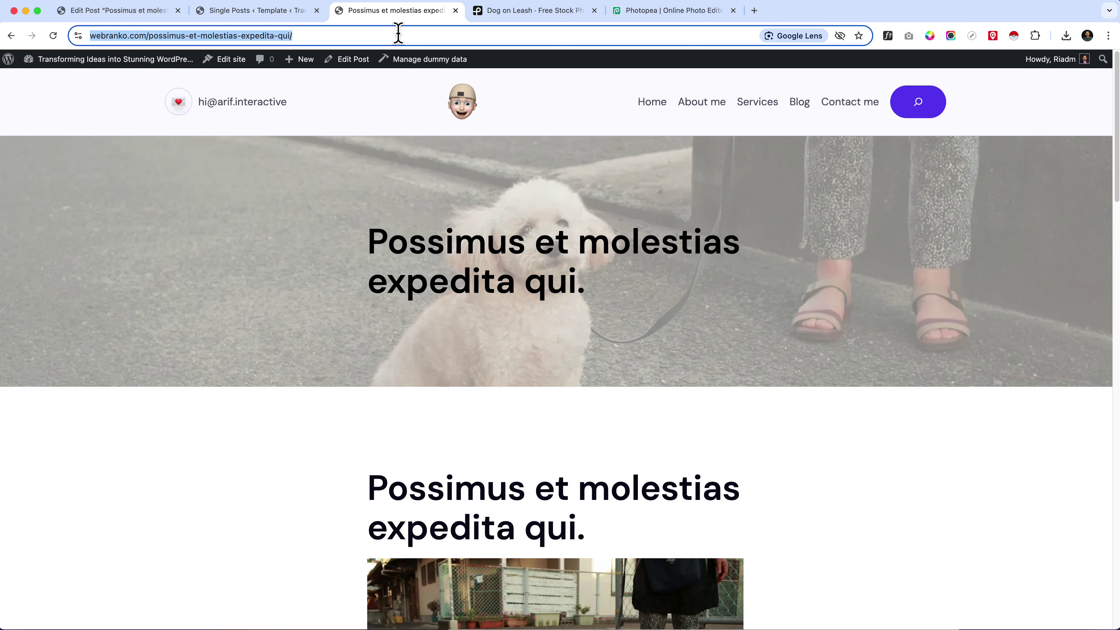
pyautogui.press('Return')
pyautogui.moveTo(387, 241); pyautogui.dragTo(663, 305)
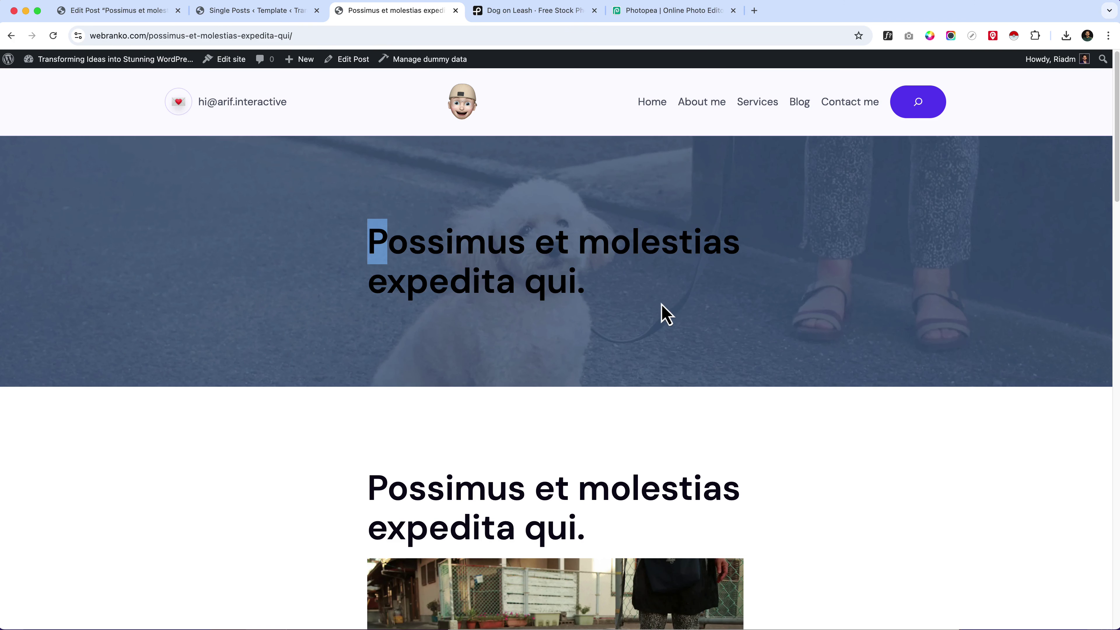
pyautogui.click(675, 307)
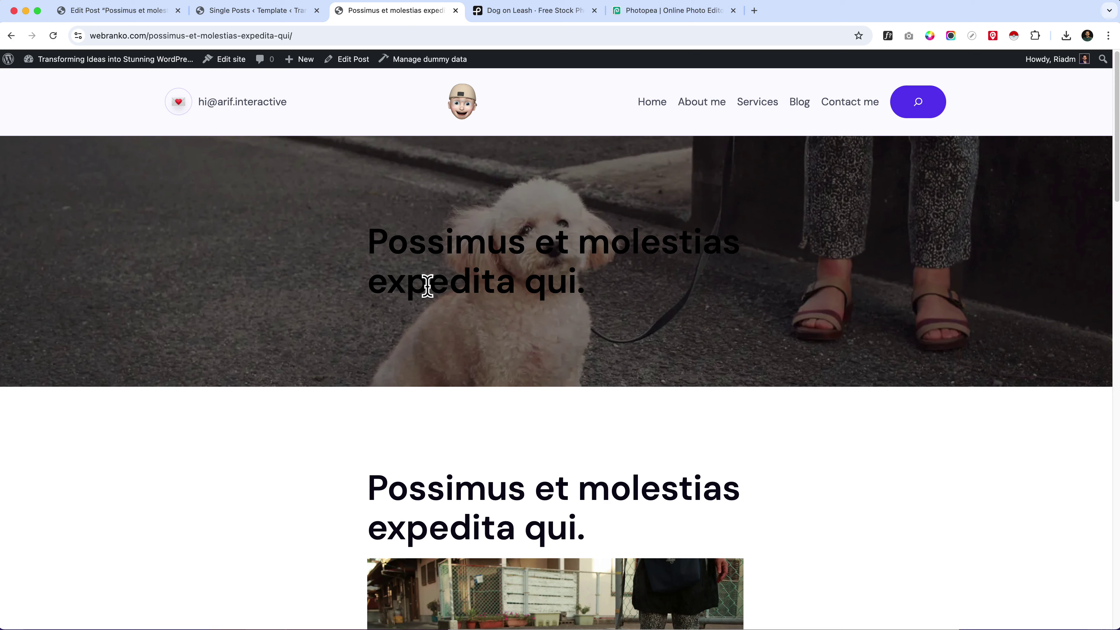
# Set the text colour of the Cover's post title in the template to the off-white theme colour
pyautogui.click(284, 12)
pyautogui.click(440, 282)
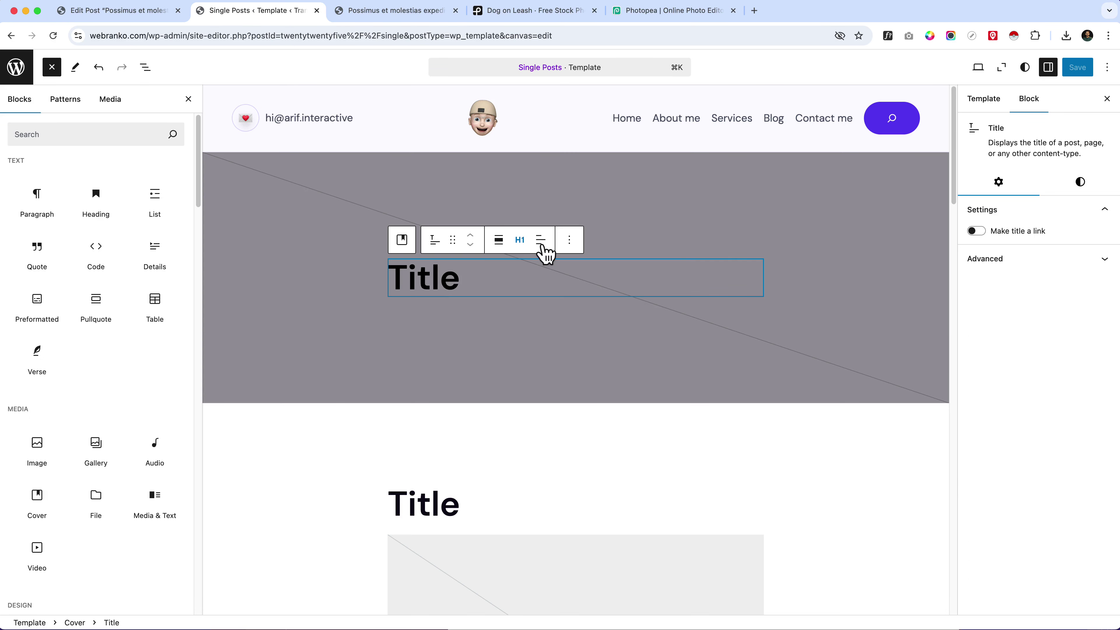
pyautogui.click(1080, 183)
pyautogui.click(1000, 237)
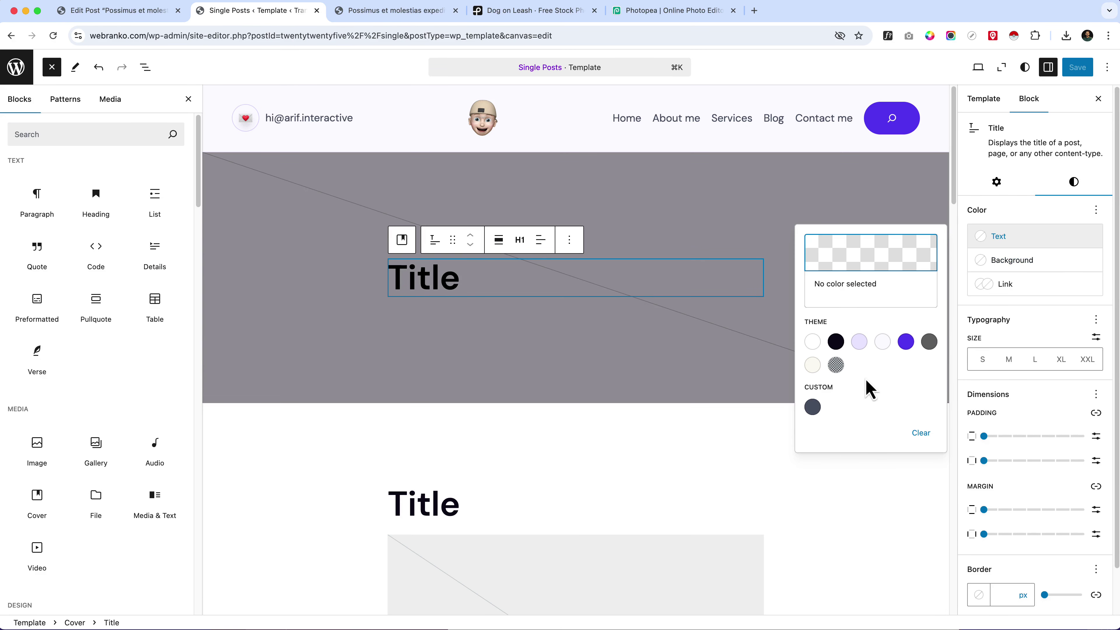
pyautogui.click(882, 342)
pyautogui.click(323, 246)
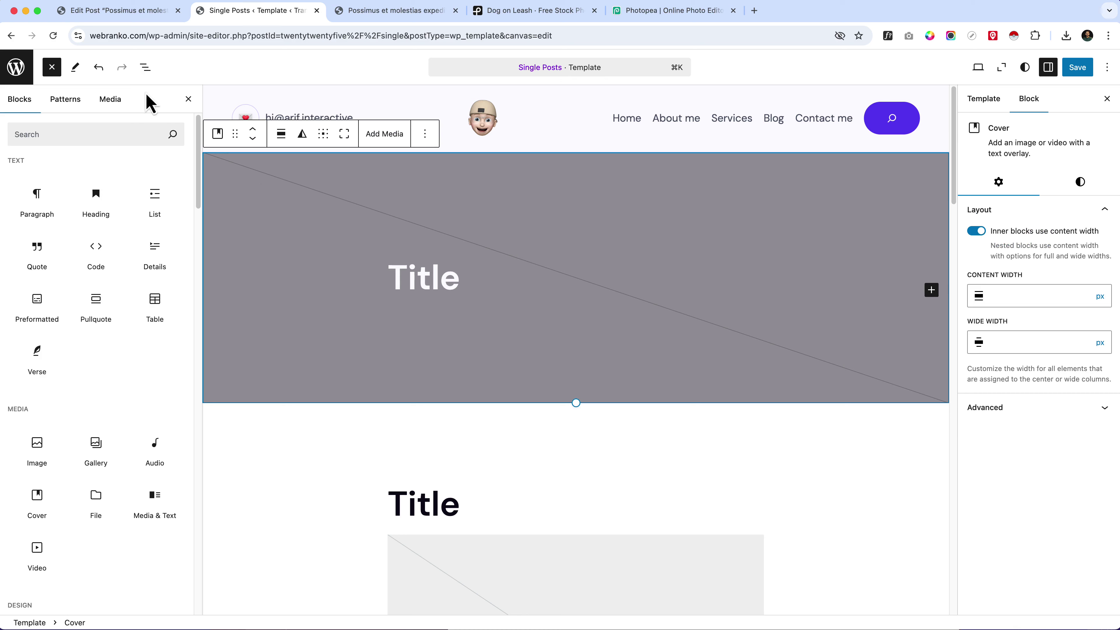
# Select the post title inside the Cover and open its width alignment options
pyautogui.click(146, 69)
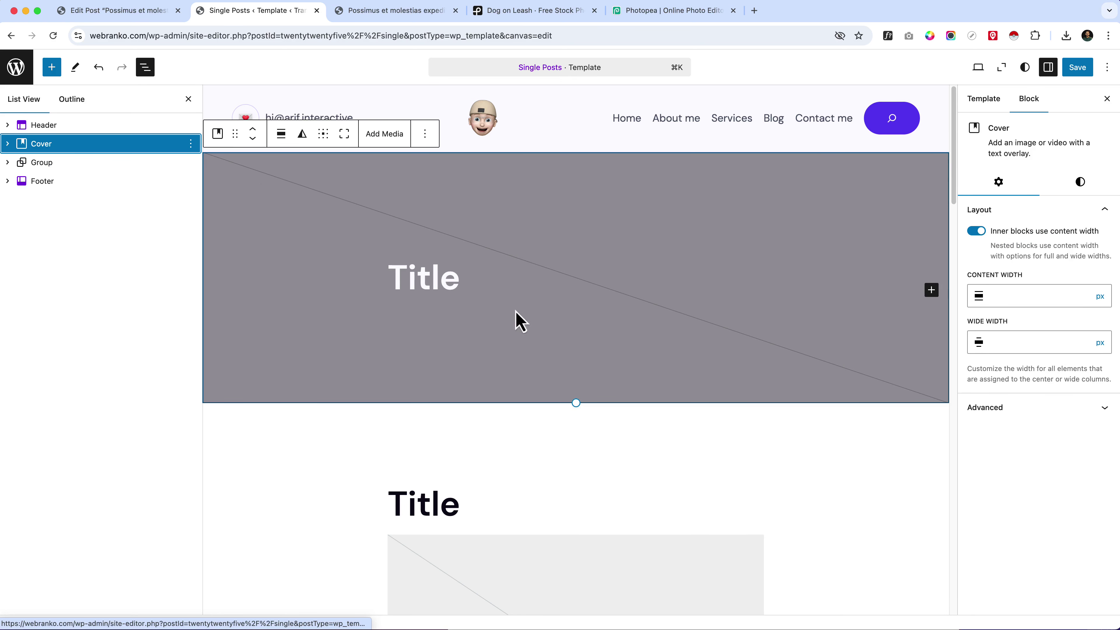
pyautogui.click(434, 286)
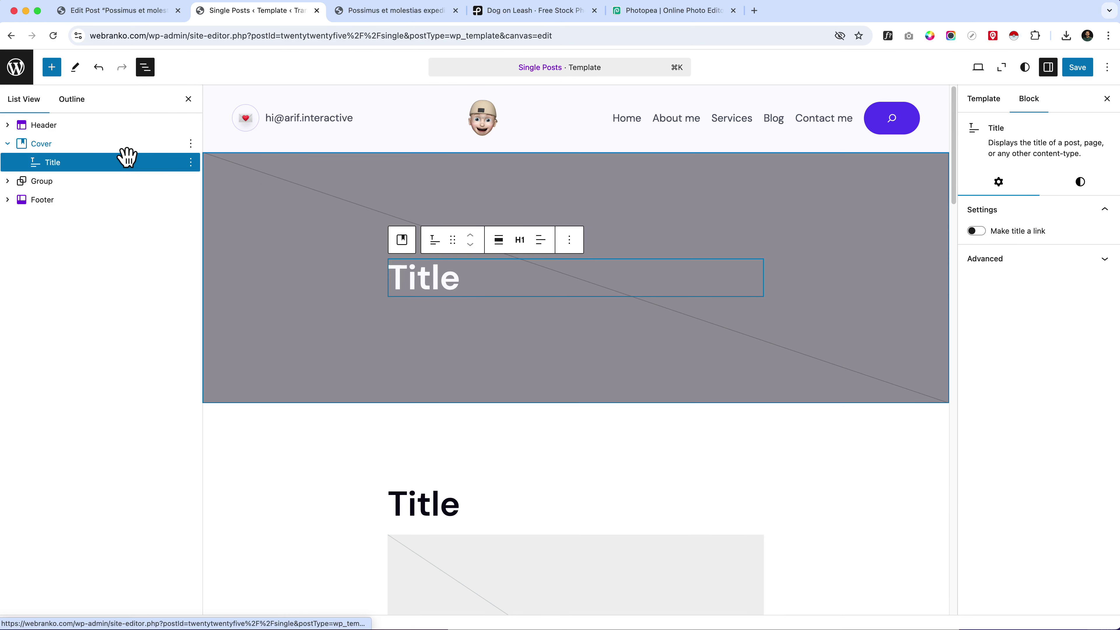
pyautogui.click(127, 149)
pyautogui.click(440, 287)
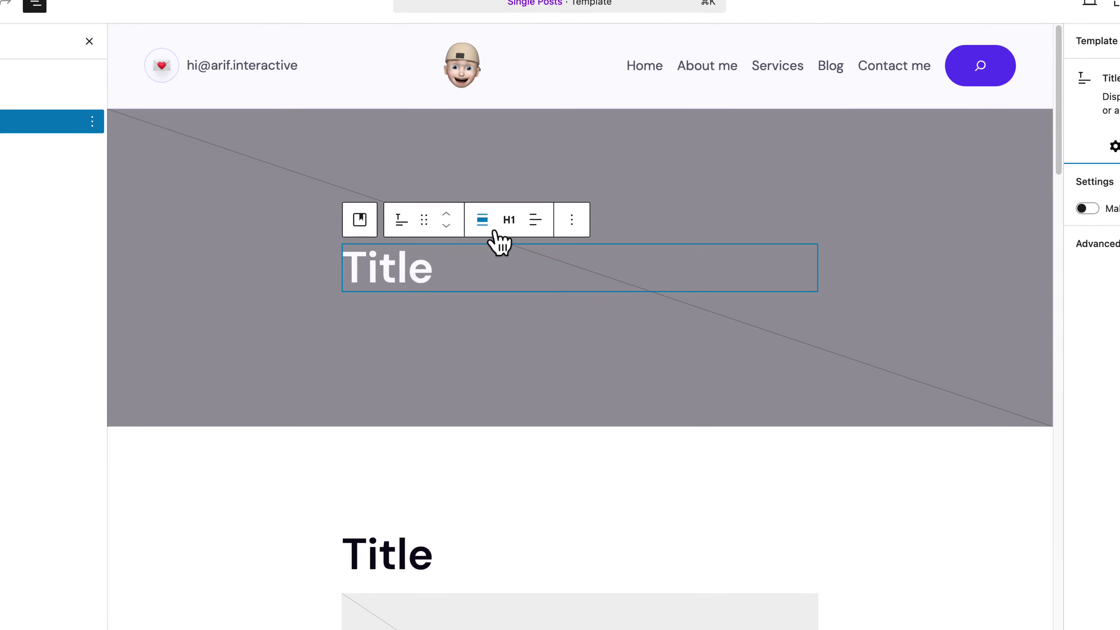
pyautogui.click(485, 244)
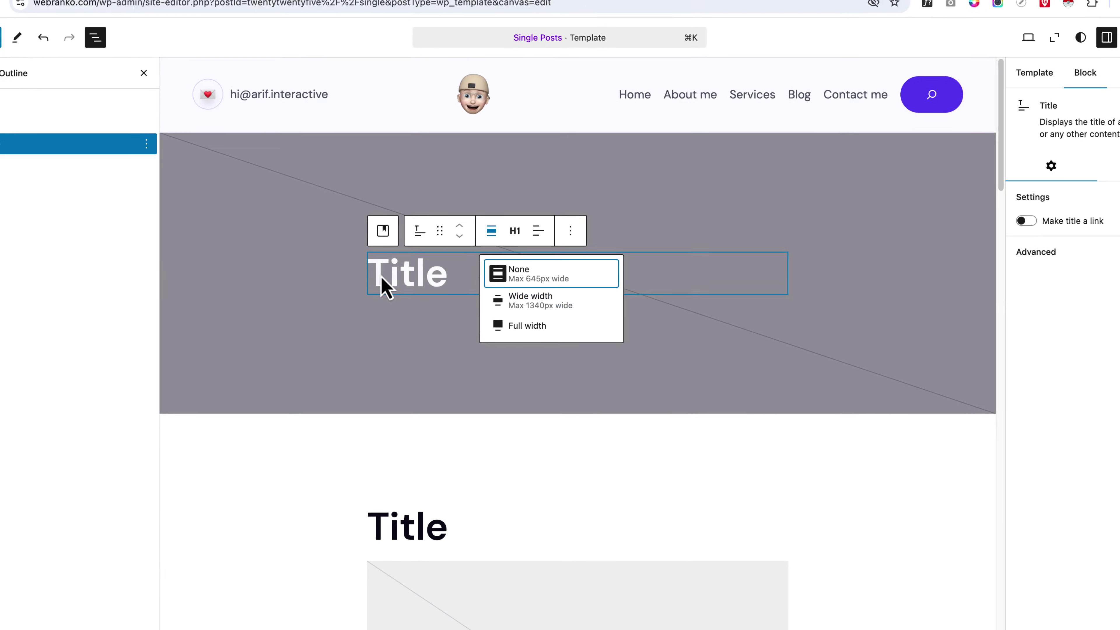
# Insert a Group block before the title inside the Cover and set its alignment to Wide width
pyautogui.click(146, 144)
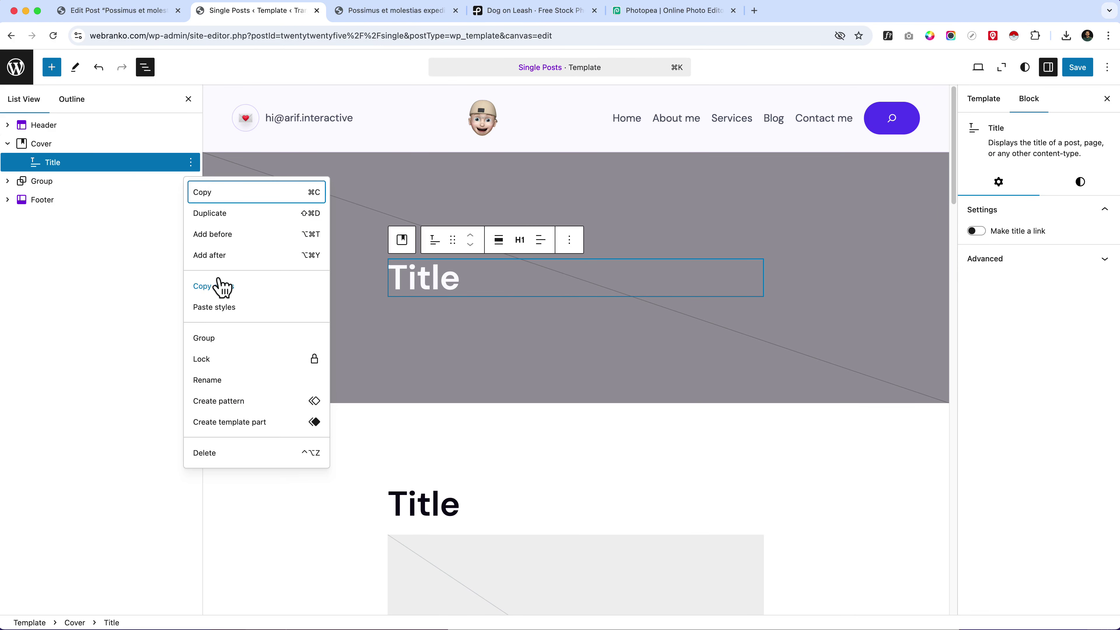
pyautogui.click(222, 235)
pyautogui.write('/gr')
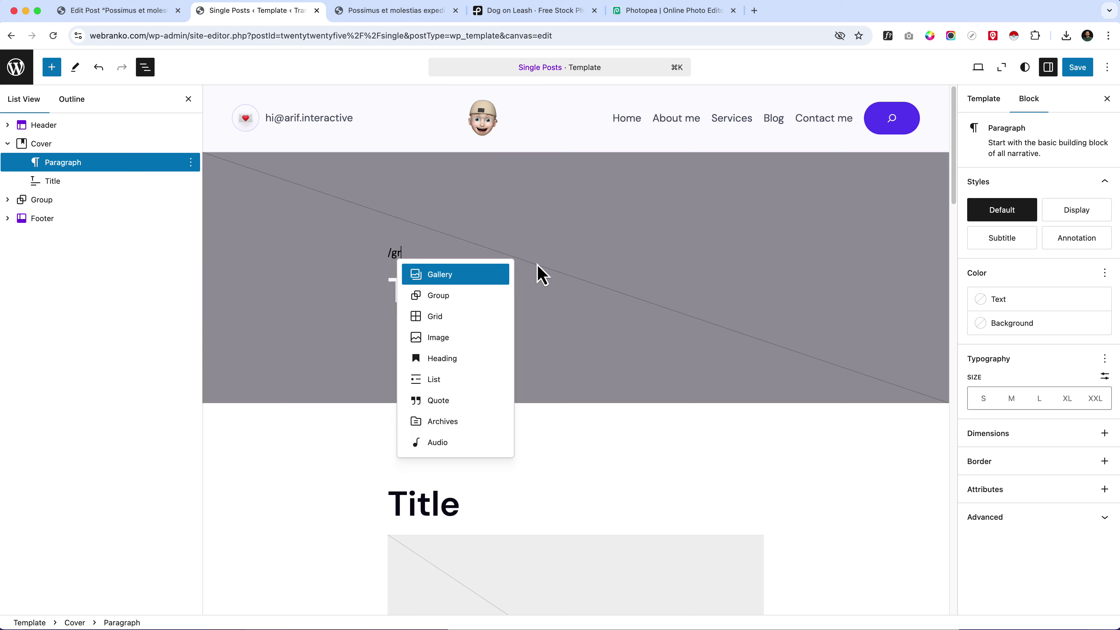
pyautogui.write('o')
pyautogui.press('Return')
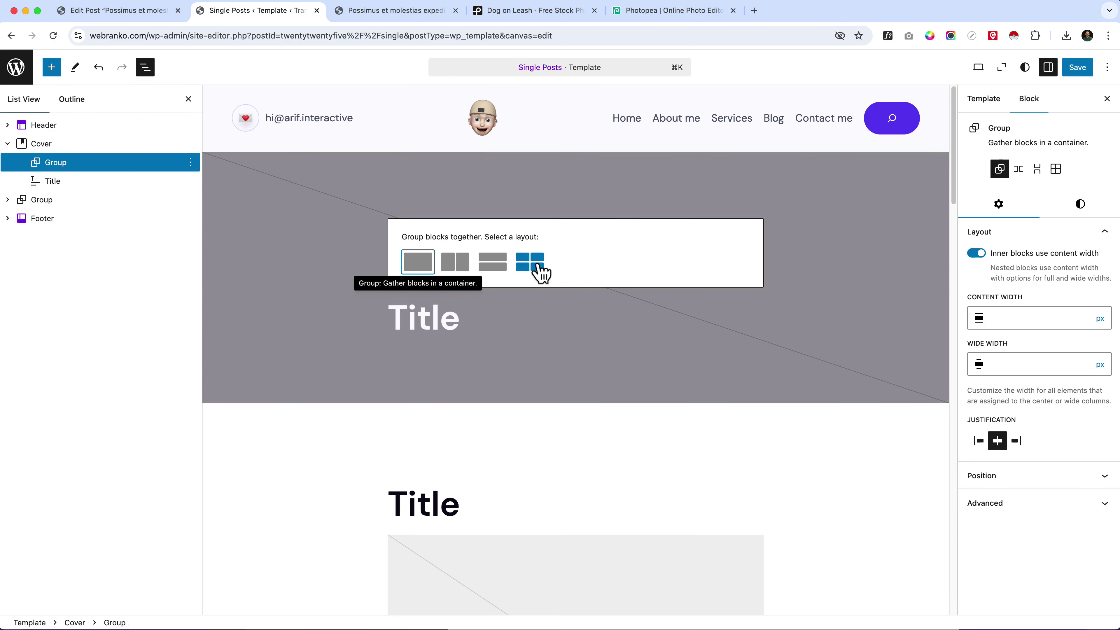
pyautogui.click(431, 260)
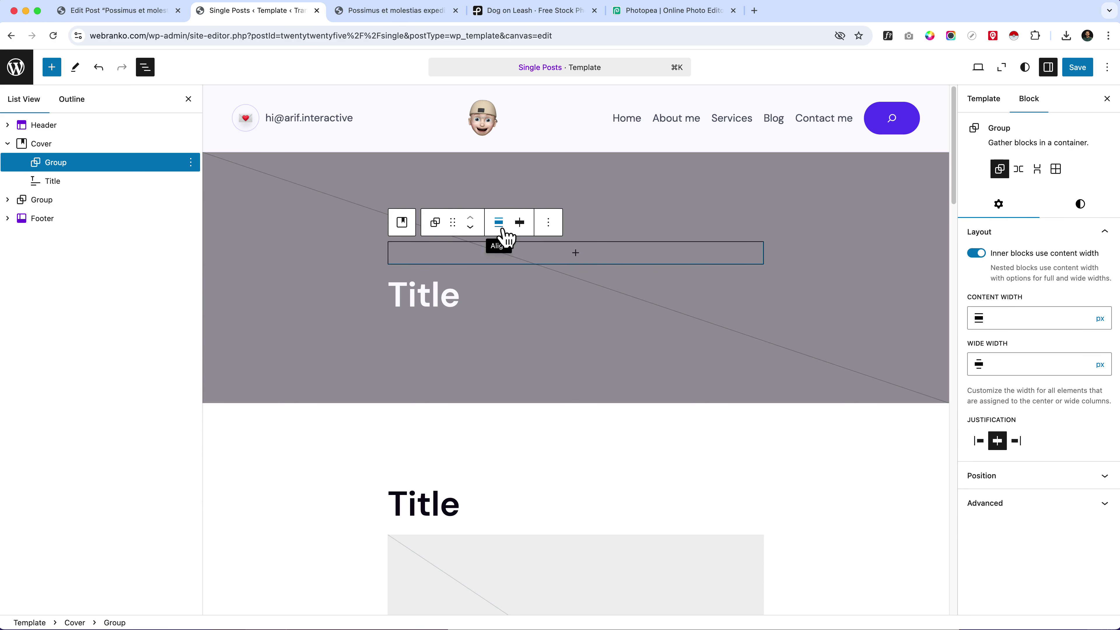
pyautogui.click(499, 222)
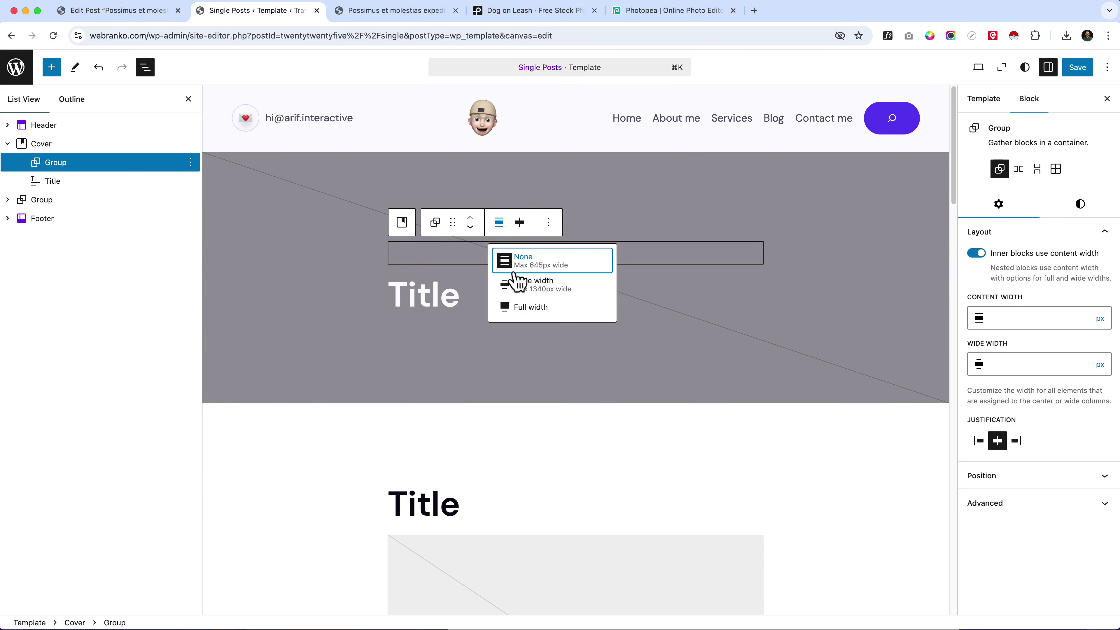
pyautogui.click(530, 290)
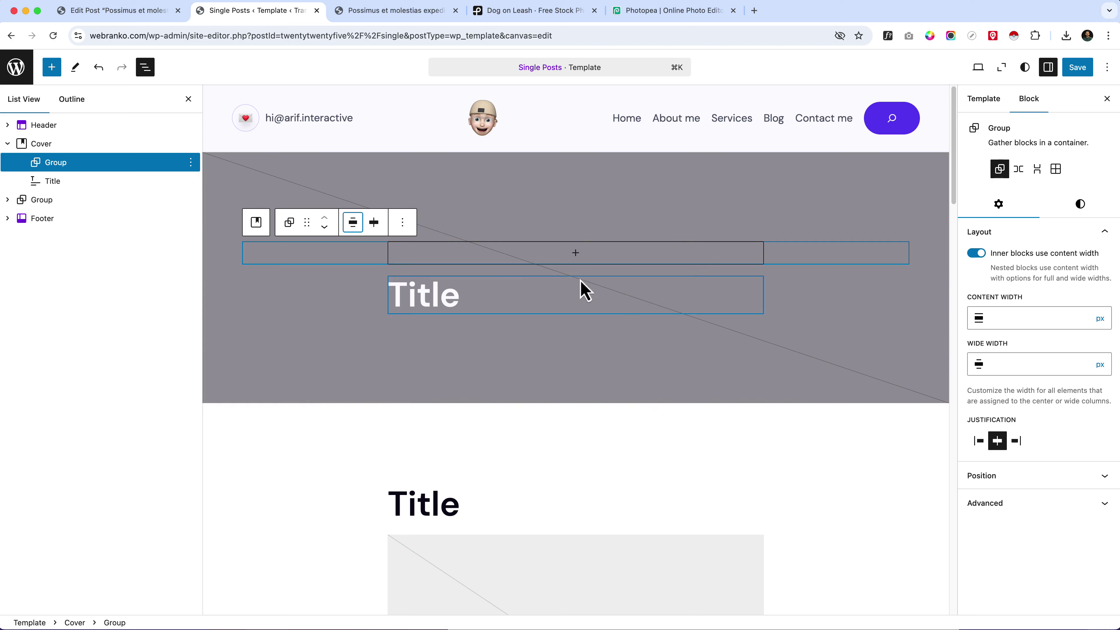
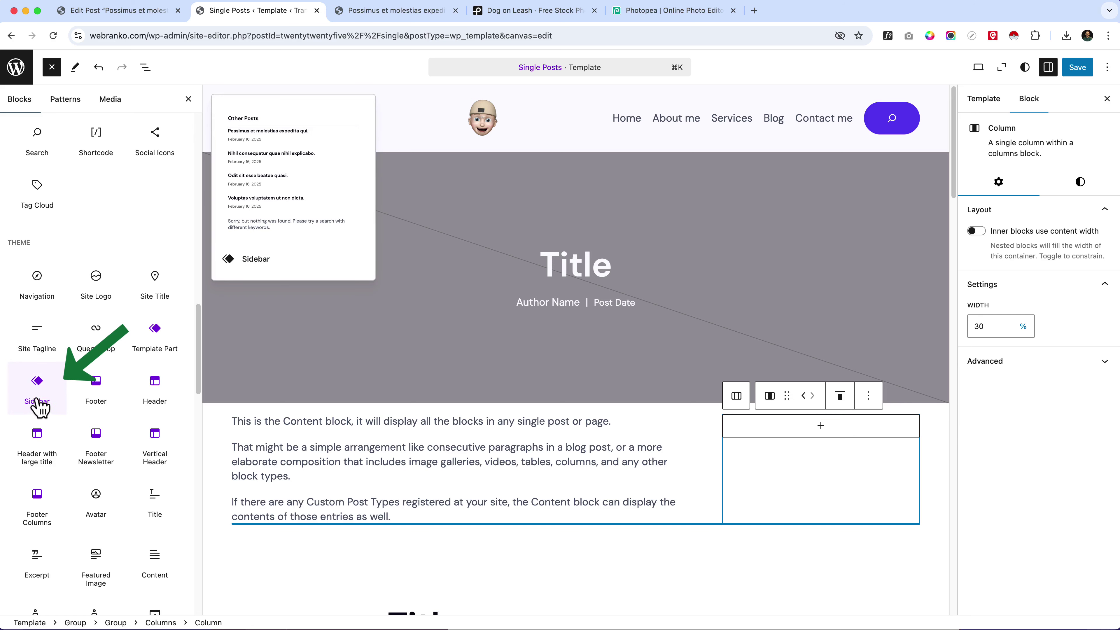
# Insert the Sidebar template part into the empty 30% column beside the post content
pyautogui.moveTo(36, 392); pyautogui.dragTo(797, 445)
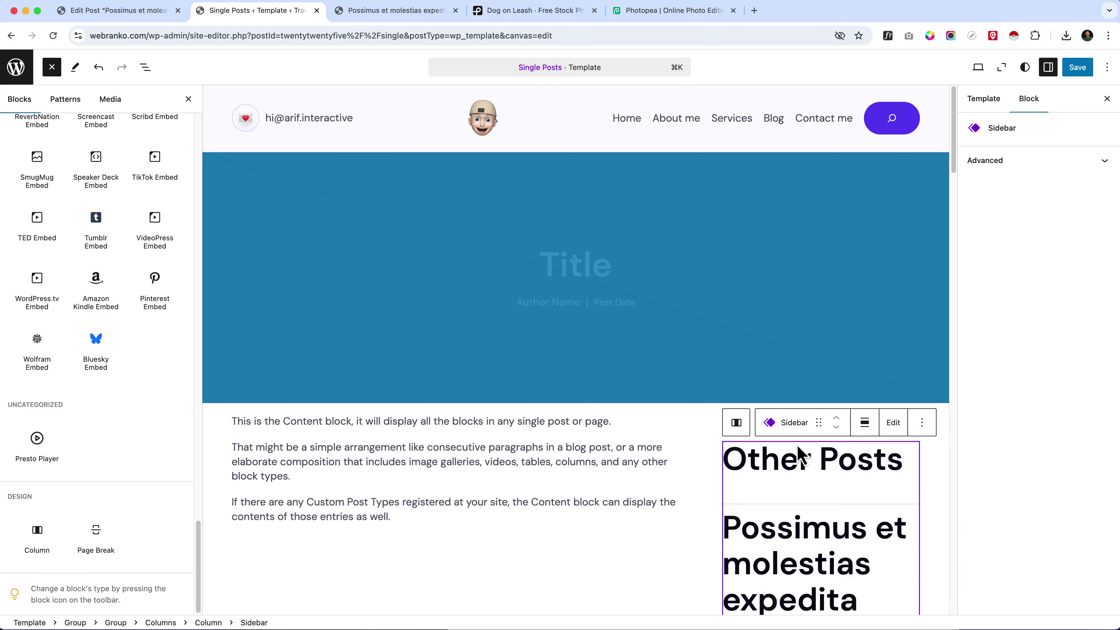
pyautogui.scroll(-3, 859, 402)
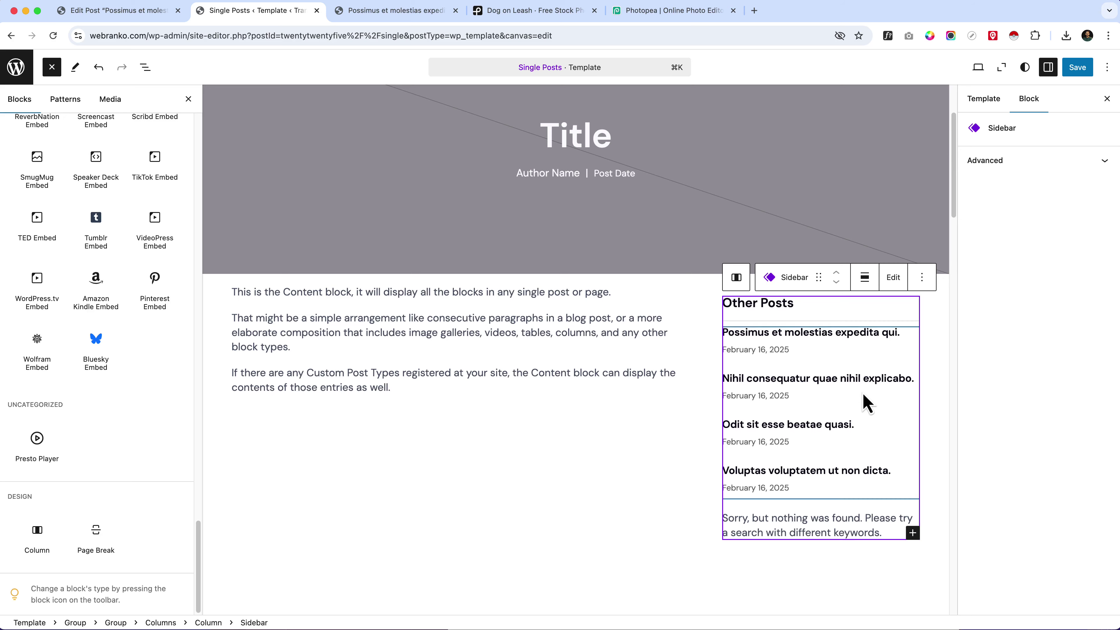
pyautogui.scroll(1, 863, 401)
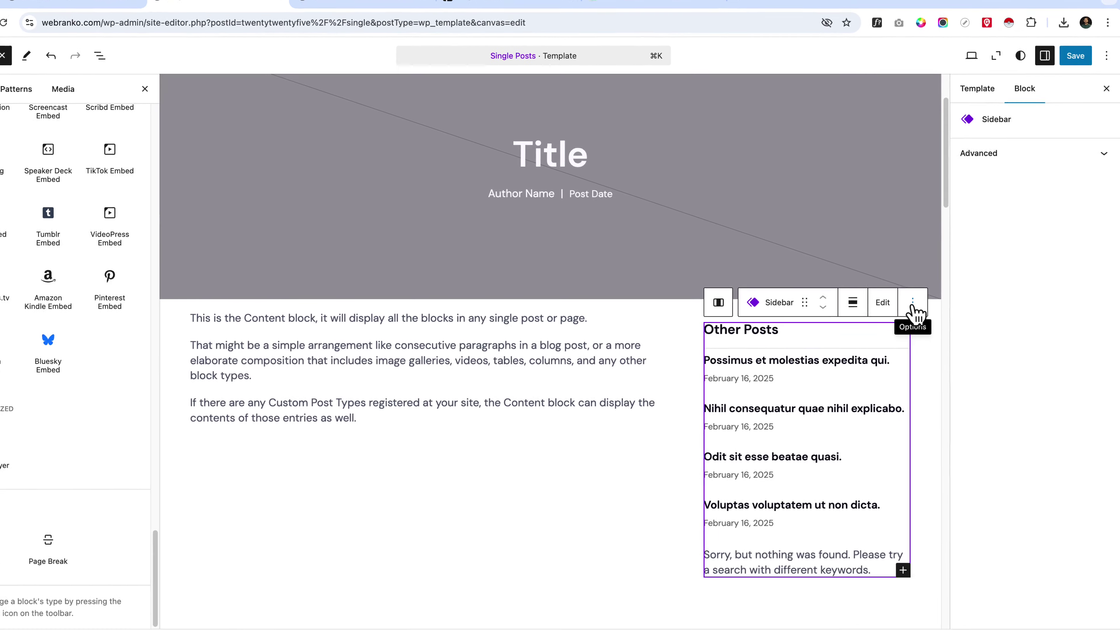
# Add a Search block before the Sidebar template part in the 30% column
pyautogui.click(921, 304)
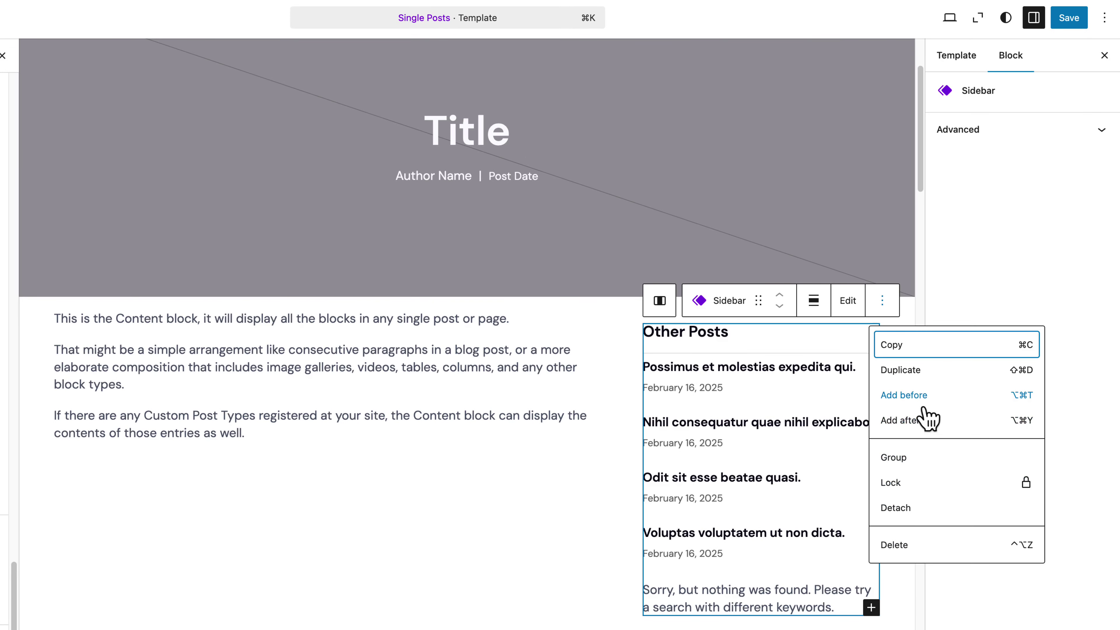
pyautogui.click(926, 397)
pyautogui.write('/search')
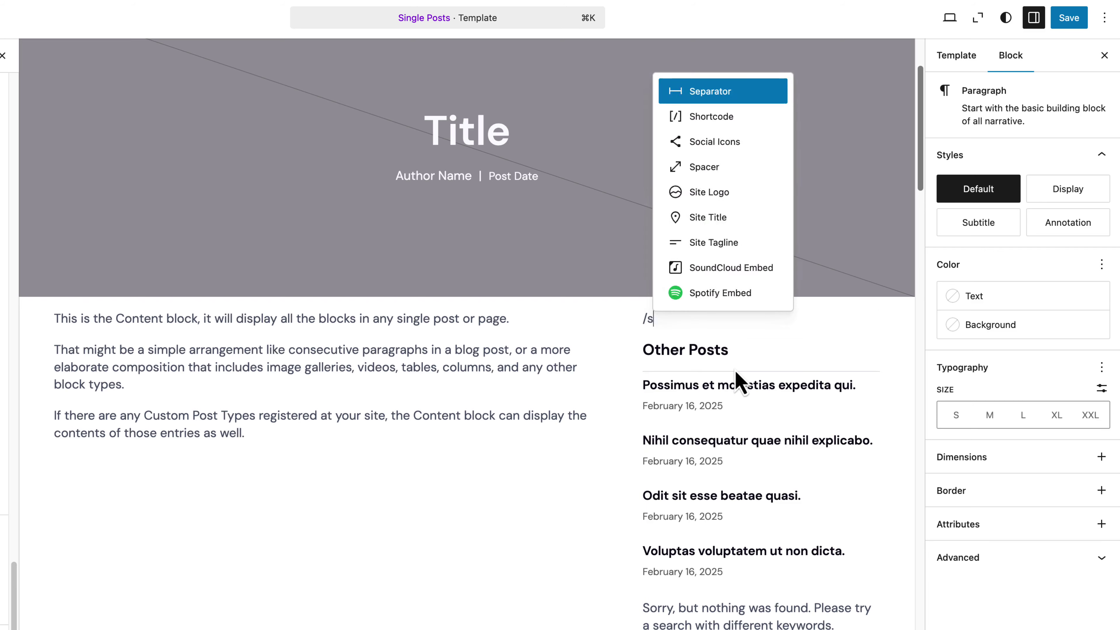
pyautogui.press('Return')
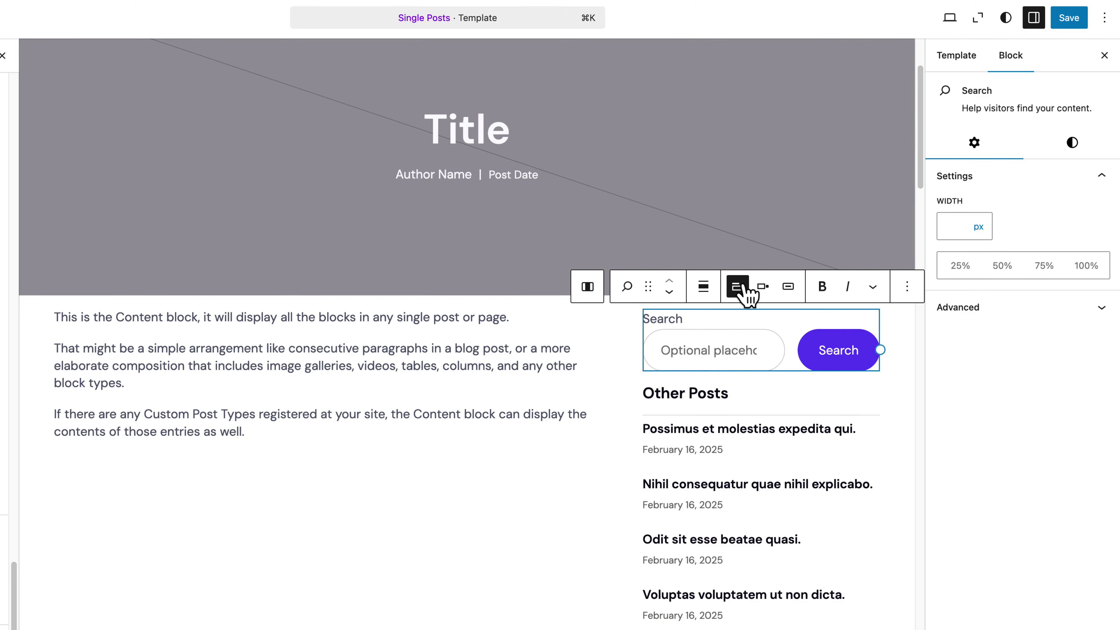
# Hide the Search block's label and give the block a small border radius
pyautogui.click(743, 285)
pyautogui.click(1065, 150)
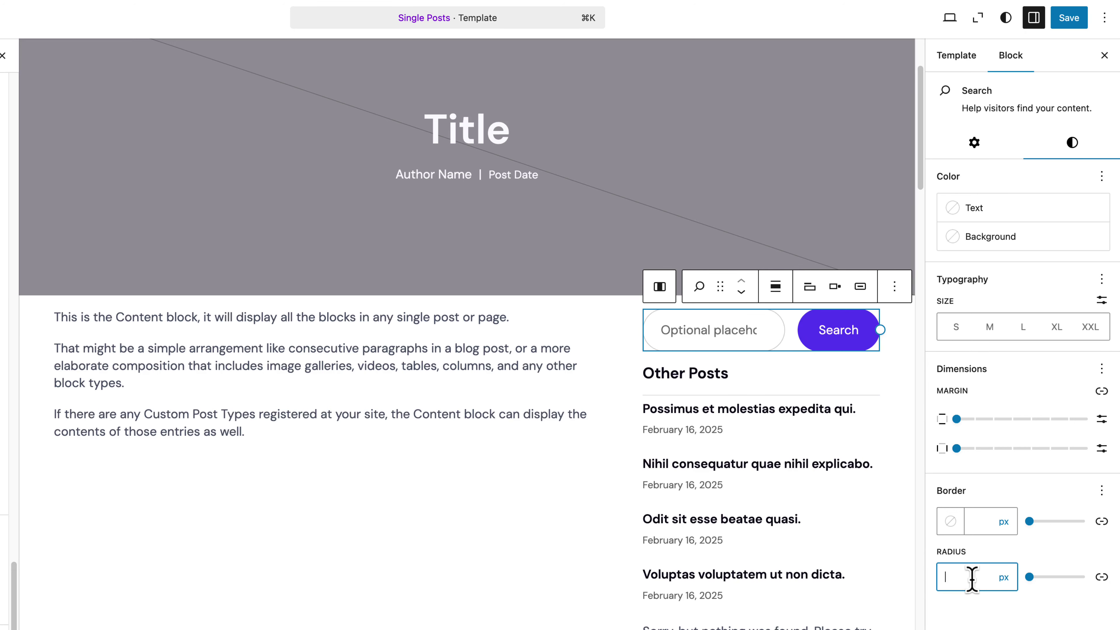
pyautogui.click(569, 474)
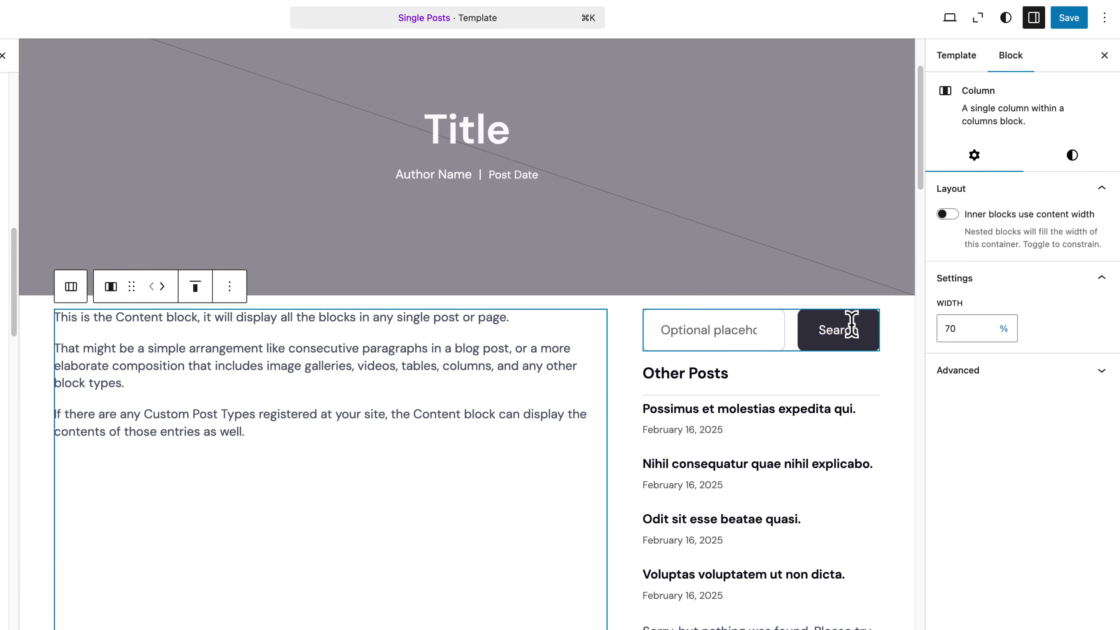
# Place the Search block's button inside the field and use an icon instead of the button text
pyautogui.click(799, 336)
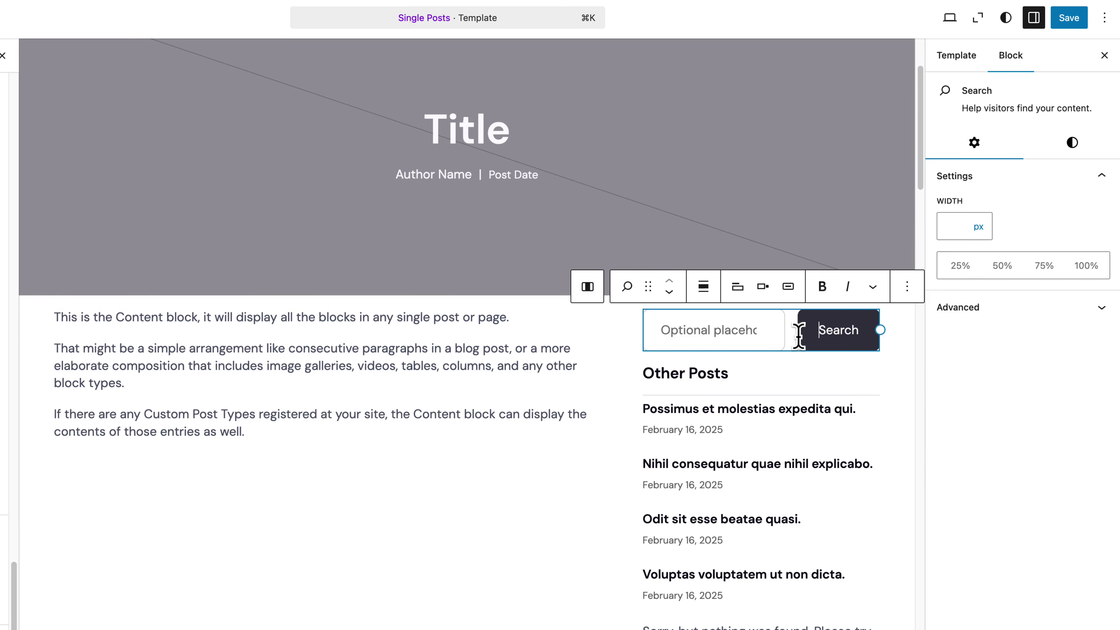
pyautogui.click(763, 288)
pyautogui.click(805, 358)
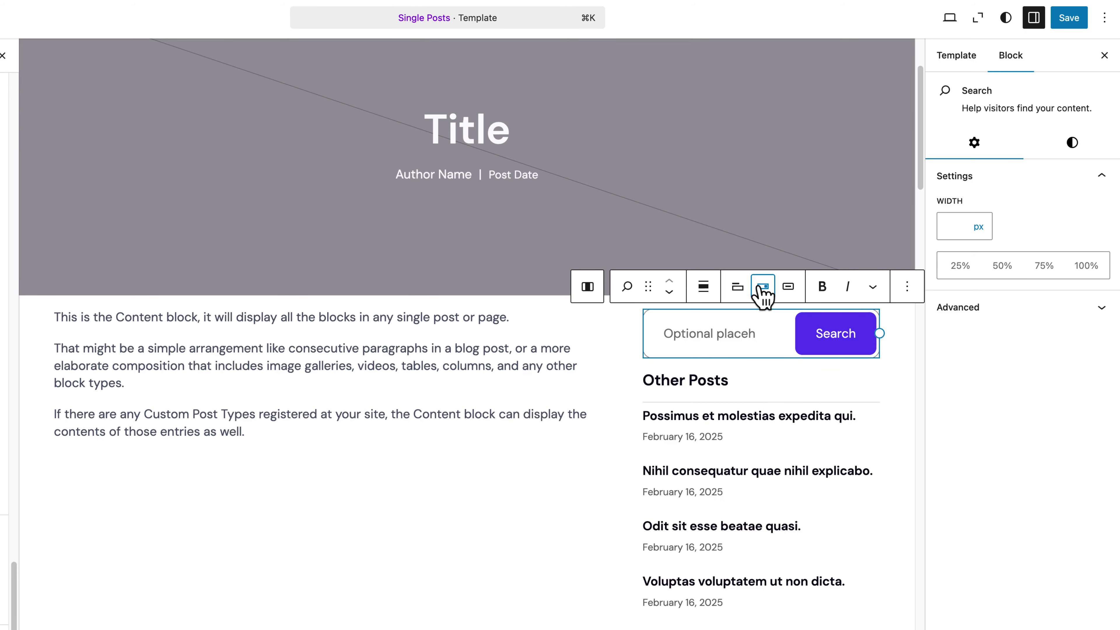
pyautogui.click(788, 288)
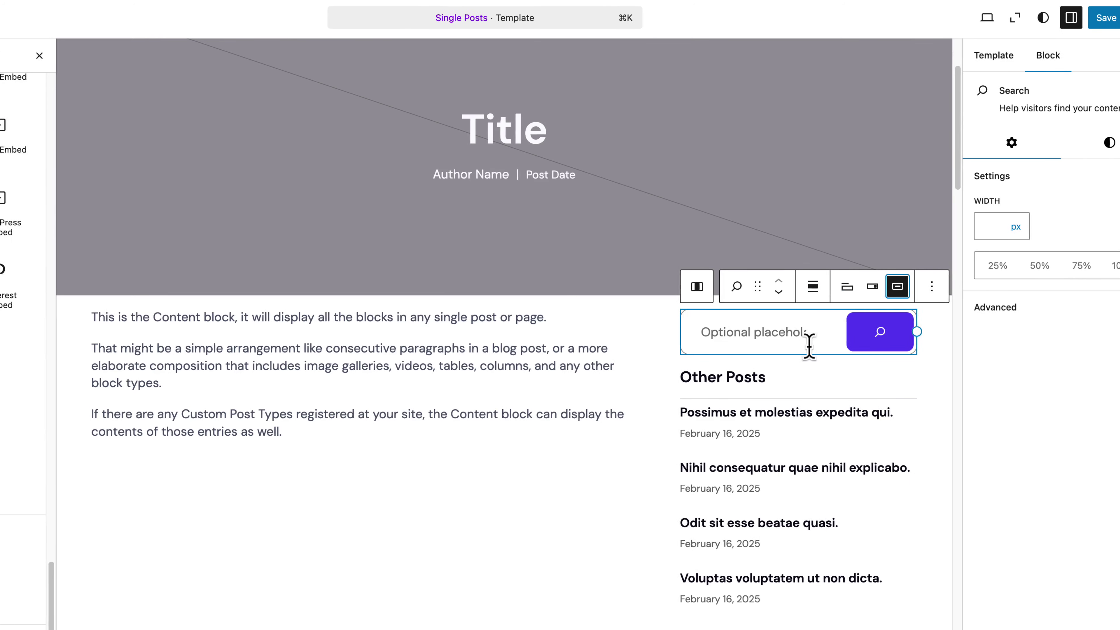
pyautogui.click(400, 575)
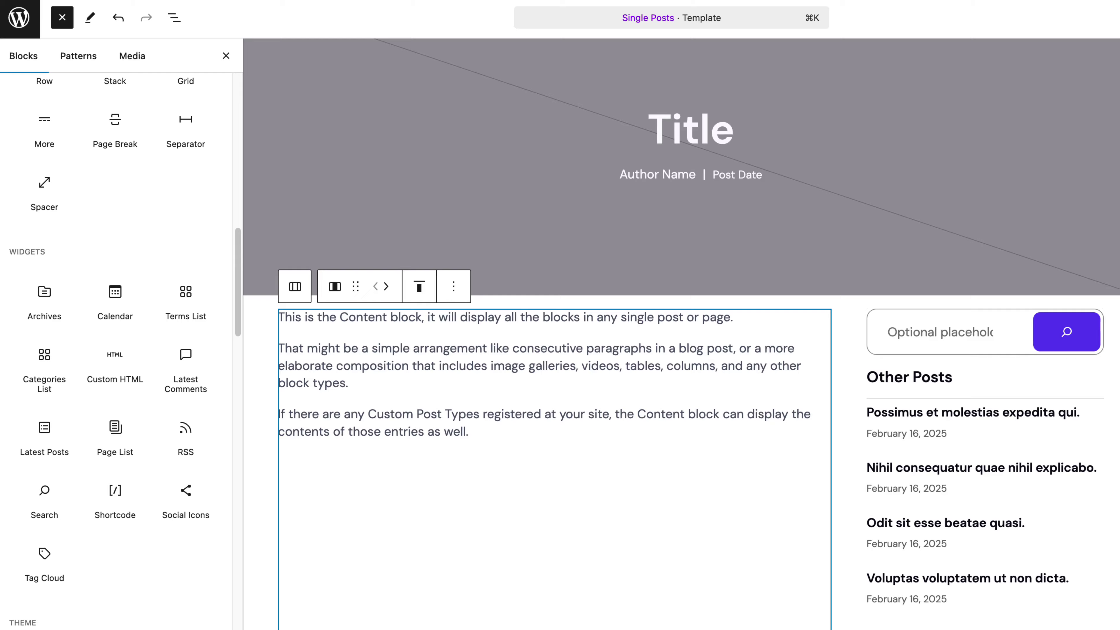
# Add a Comments block after the Content block in the 70% column
pyautogui.scroll(-7, 401, 208)
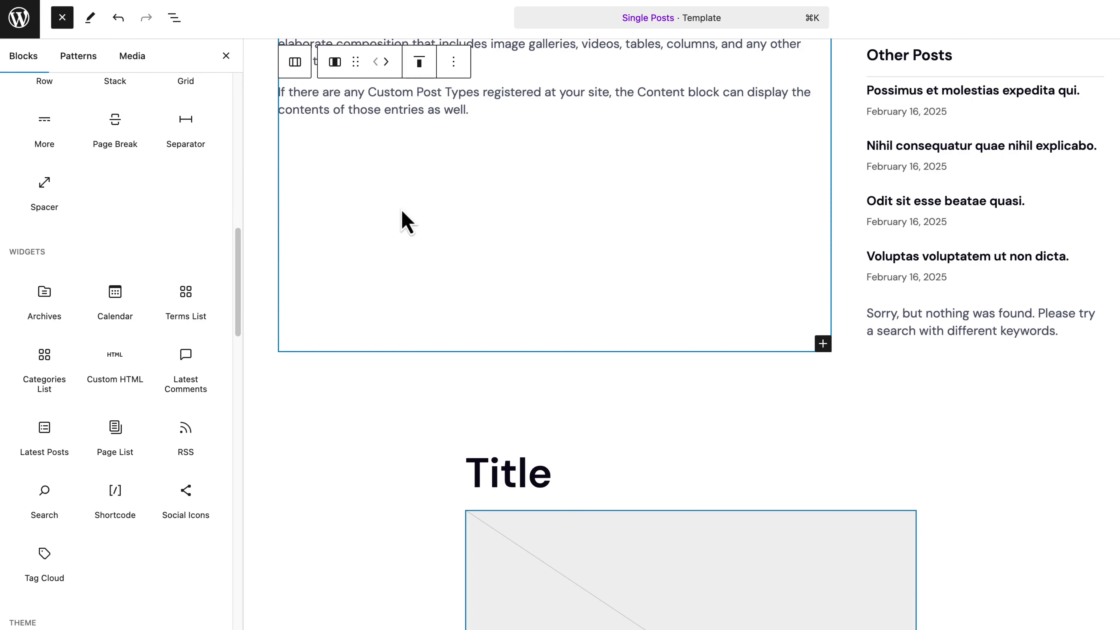
pyautogui.click(174, 18)
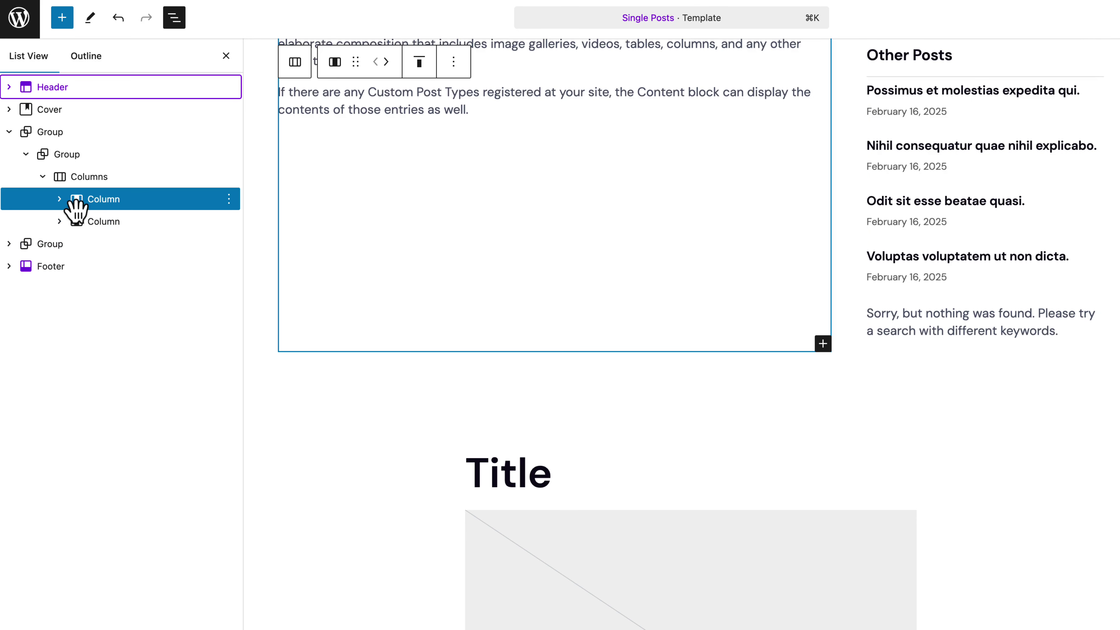
pyautogui.click(59, 199)
pyautogui.click(154, 221)
pyautogui.click(229, 221)
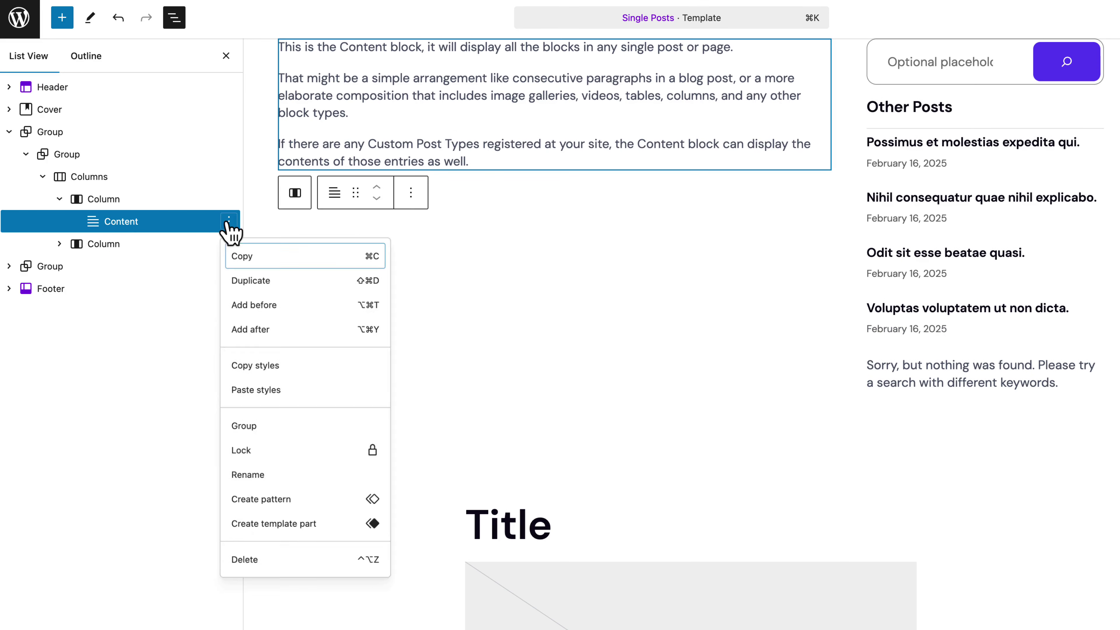
pyautogui.click(267, 339)
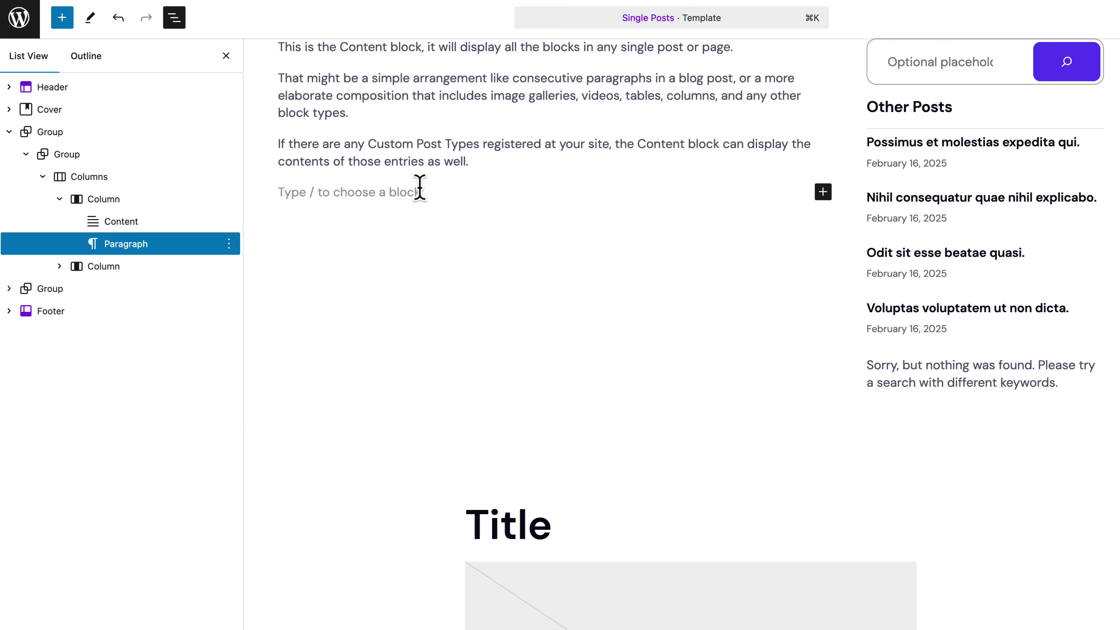
pyautogui.write('/com')
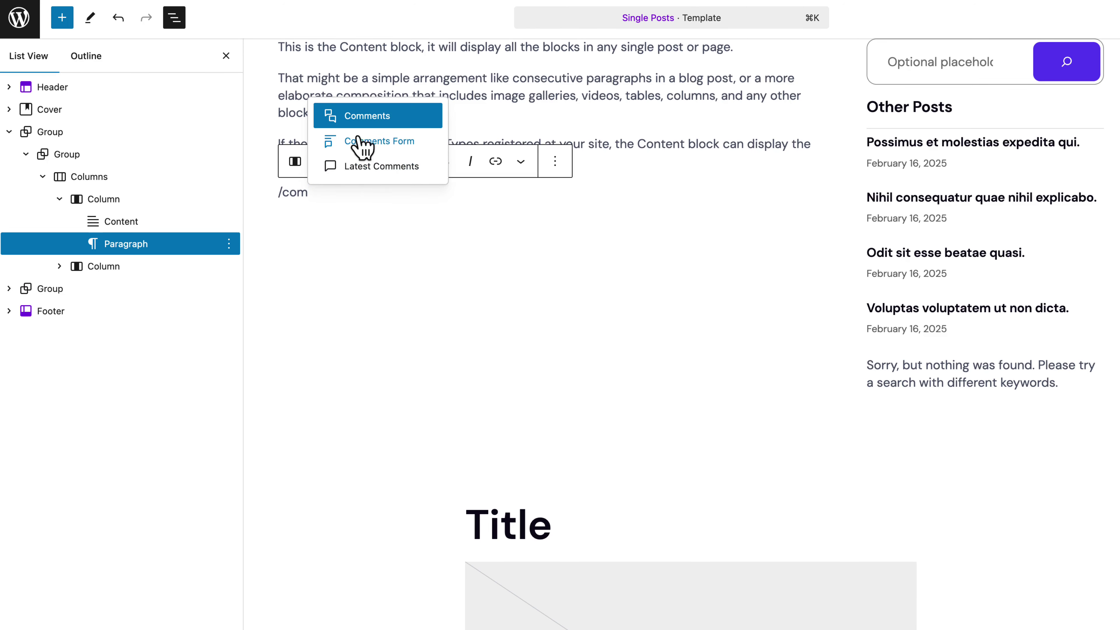
pyautogui.click(374, 118)
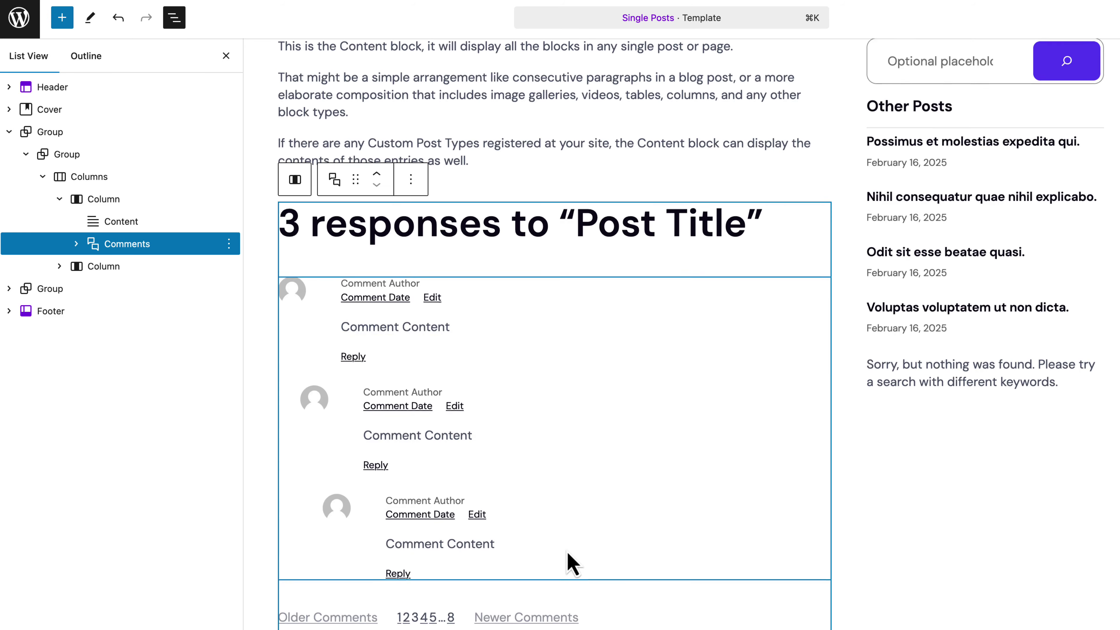
pyautogui.scroll(-15, 569, 556)
pyautogui.scroll(10, 573, 566)
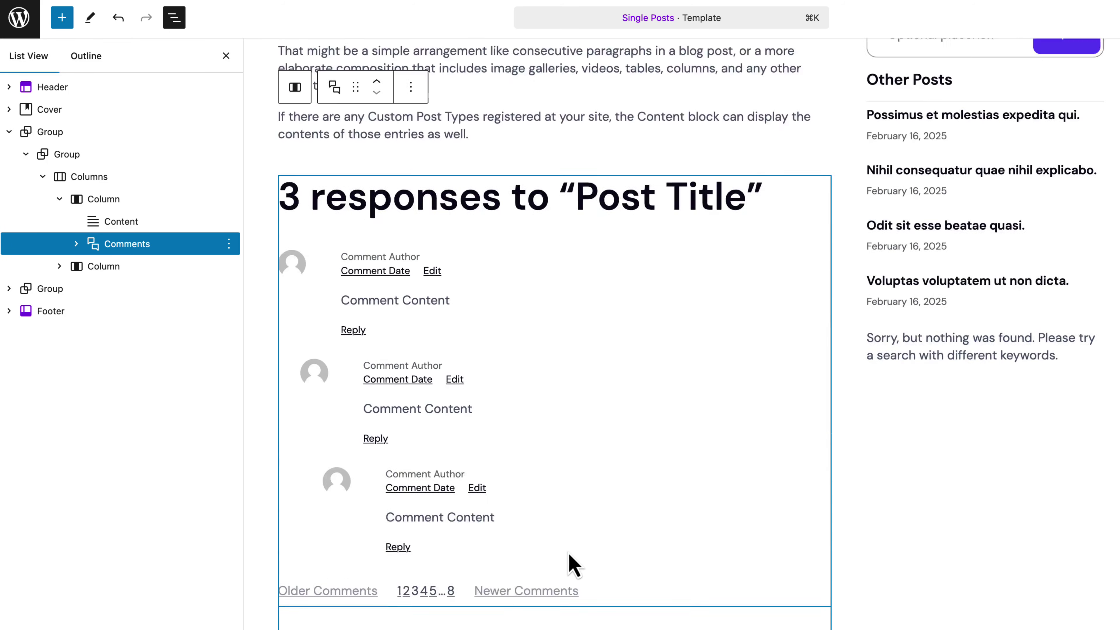
# Set the Comments Title to heading level H4 and look over the rest of the Comments block
pyautogui.click(520, 468)
pyautogui.click(458, 426)
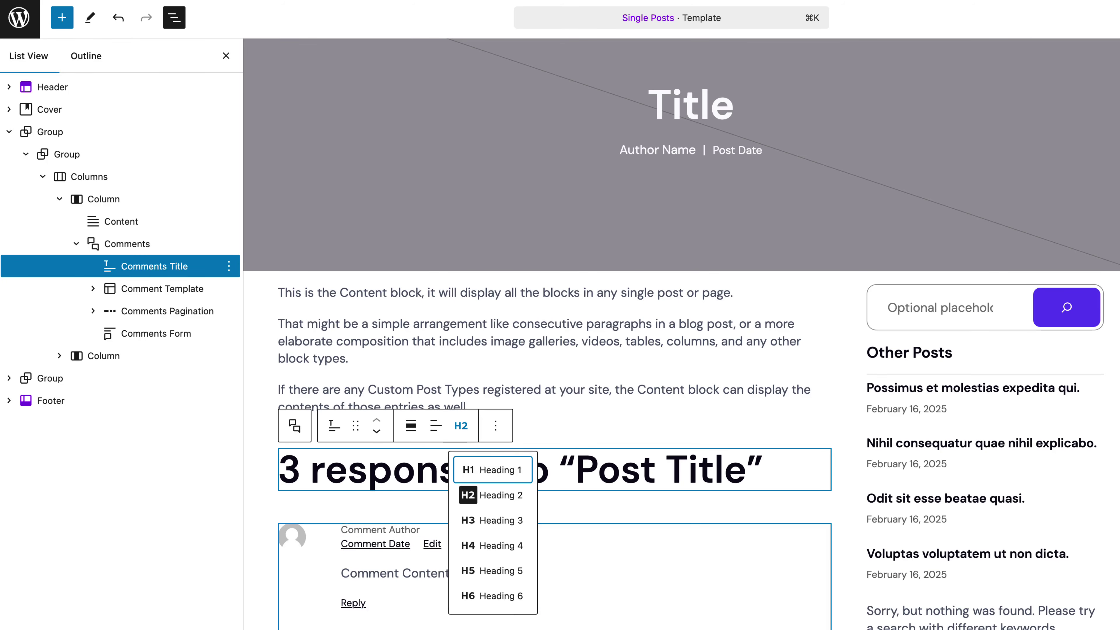
pyautogui.click(492, 547)
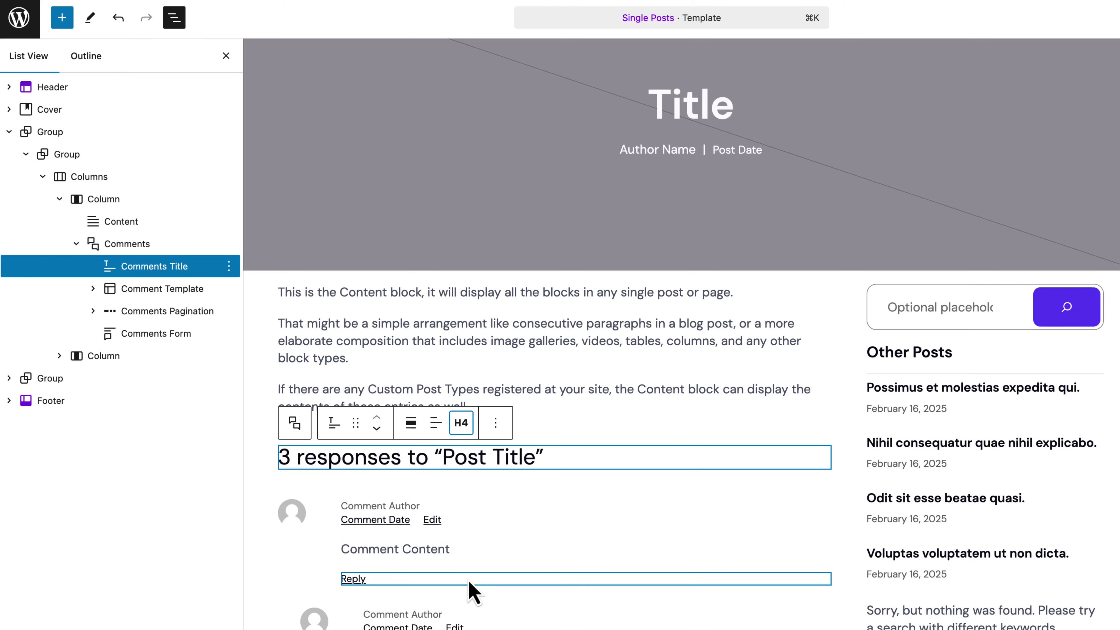
pyautogui.scroll(-5, 470, 593)
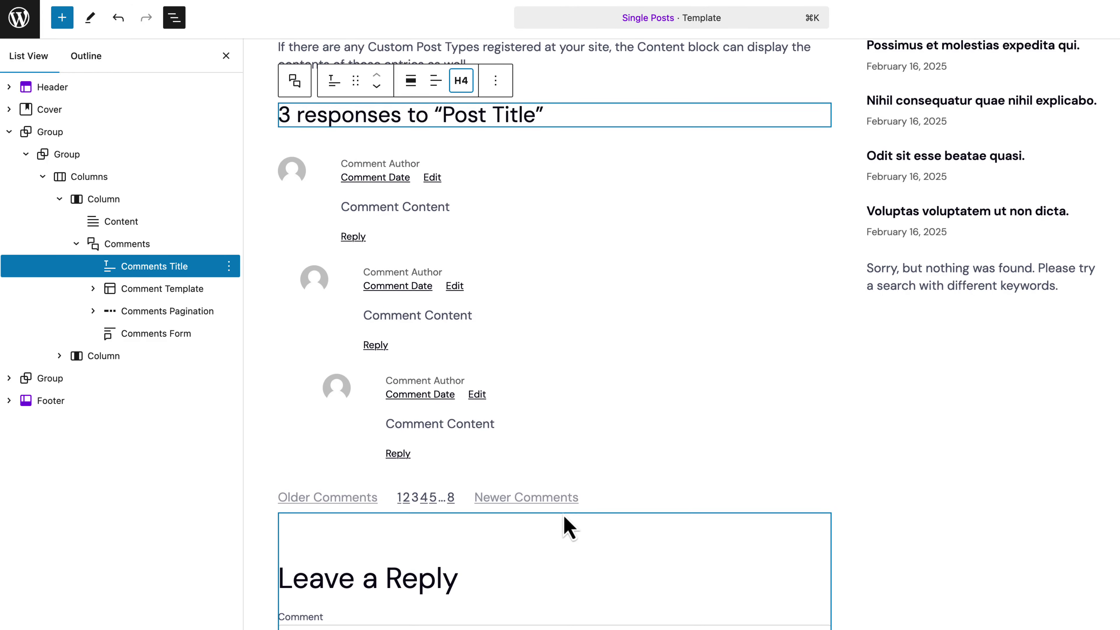
pyautogui.scroll(-3, 573, 517)
pyautogui.scroll(7, 695, 243)
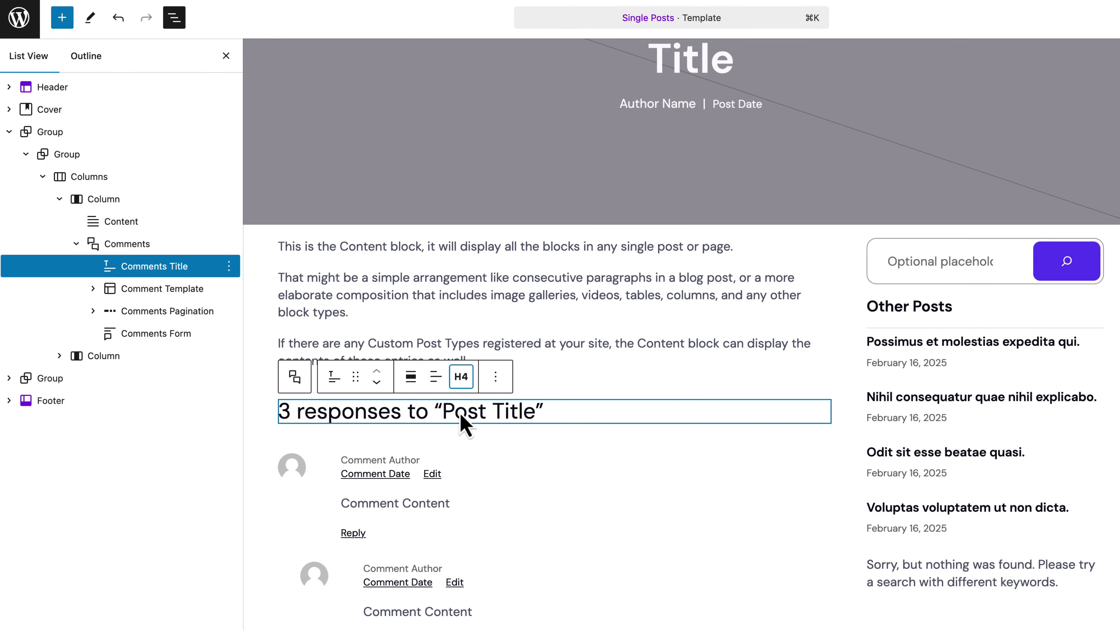
pyautogui.click(86, 249)
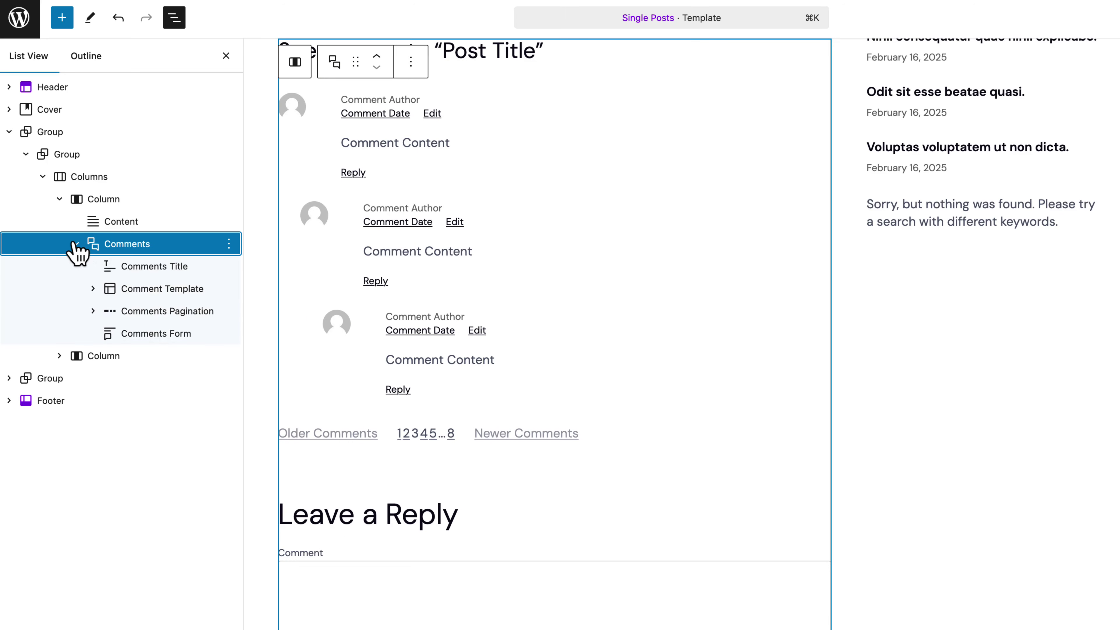
# Move the Comments block out of the 70% column and place it directly below the Columns block inside the inner Group
pyautogui.click(76, 244)
pyautogui.click(100, 159)
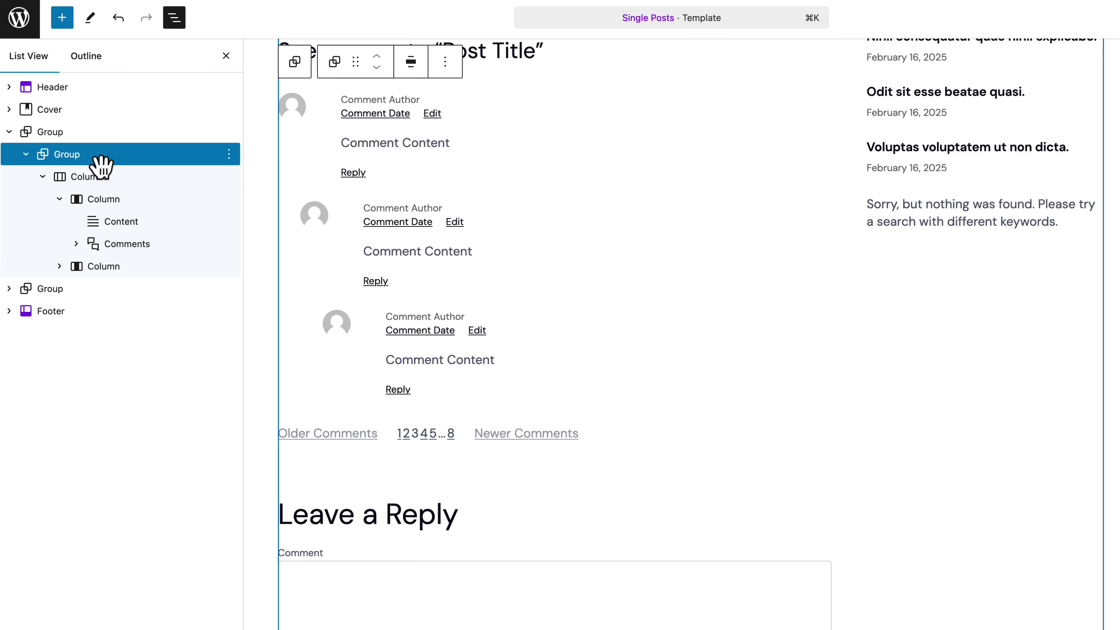
pyautogui.click(106, 180)
pyautogui.moveTo(112, 258); pyautogui.dragTo(101, 189)
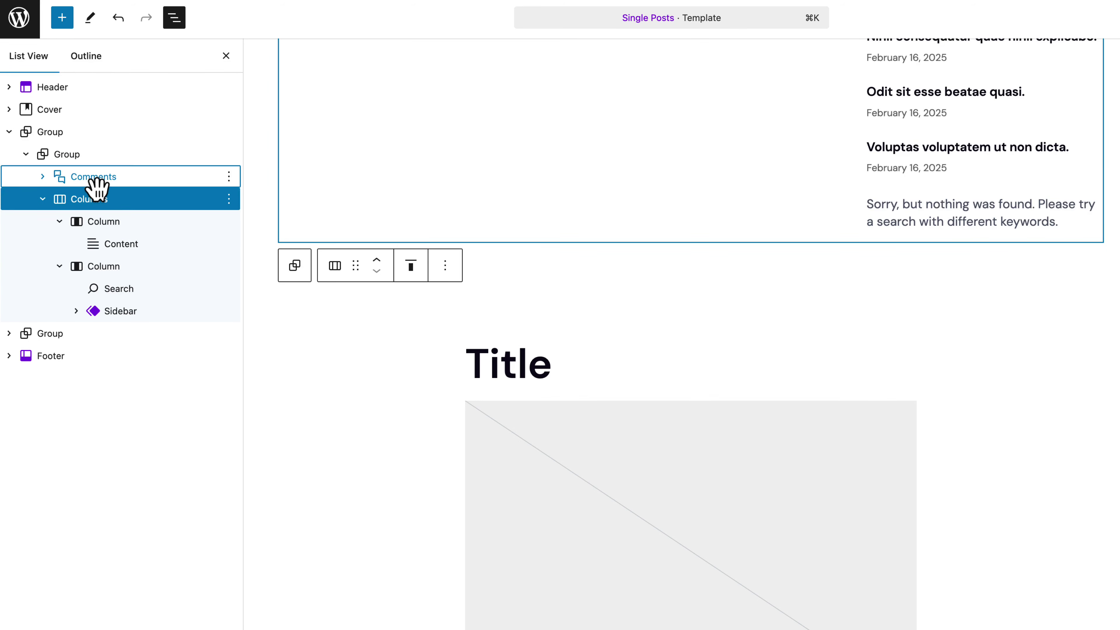
pyautogui.click(95, 179)
pyautogui.click(377, 67)
pyautogui.scroll(15, 695, 408)
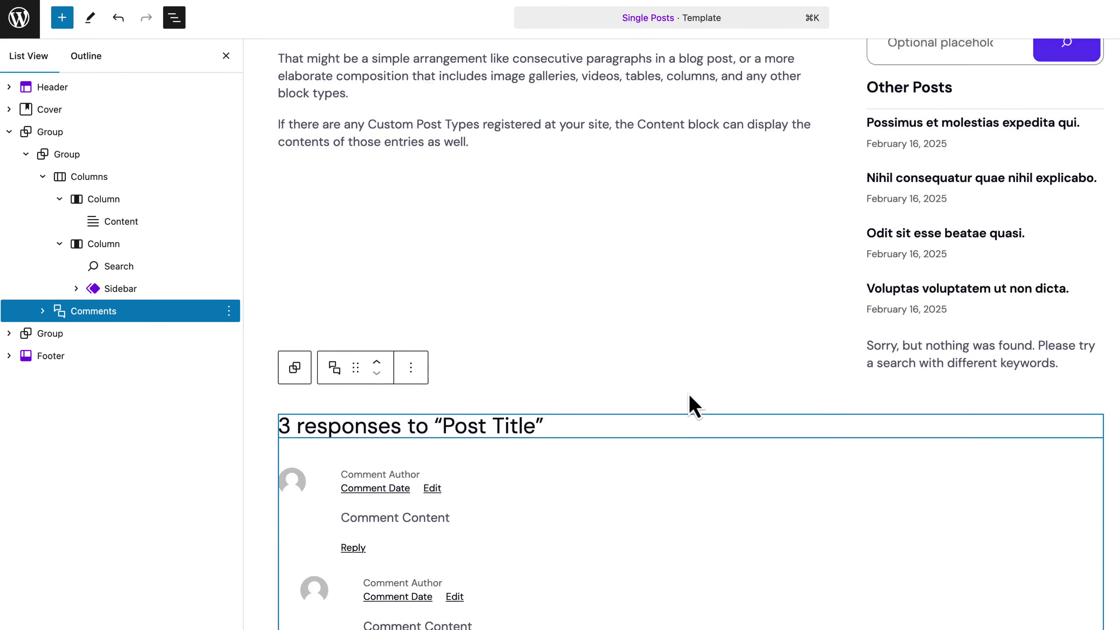
pyautogui.scroll(-8, 513, 430)
pyautogui.scroll(-1, 555, 450)
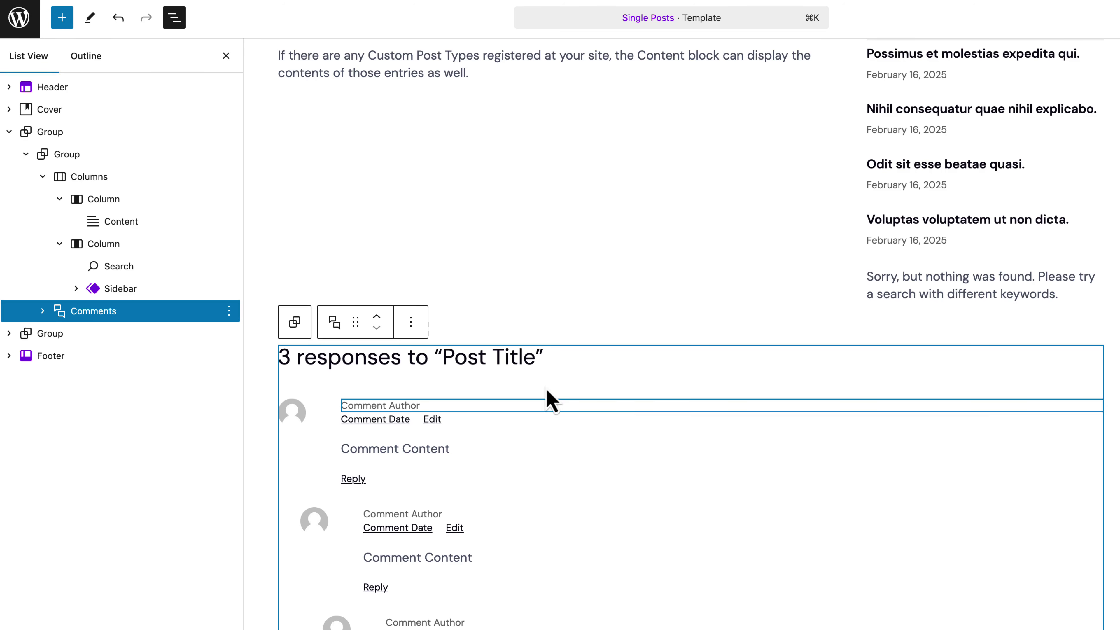
# Insert a Group block before the Comments block and move Comments into it so it uses the narrower content width
pyautogui.click(229, 311)
pyautogui.click(264, 397)
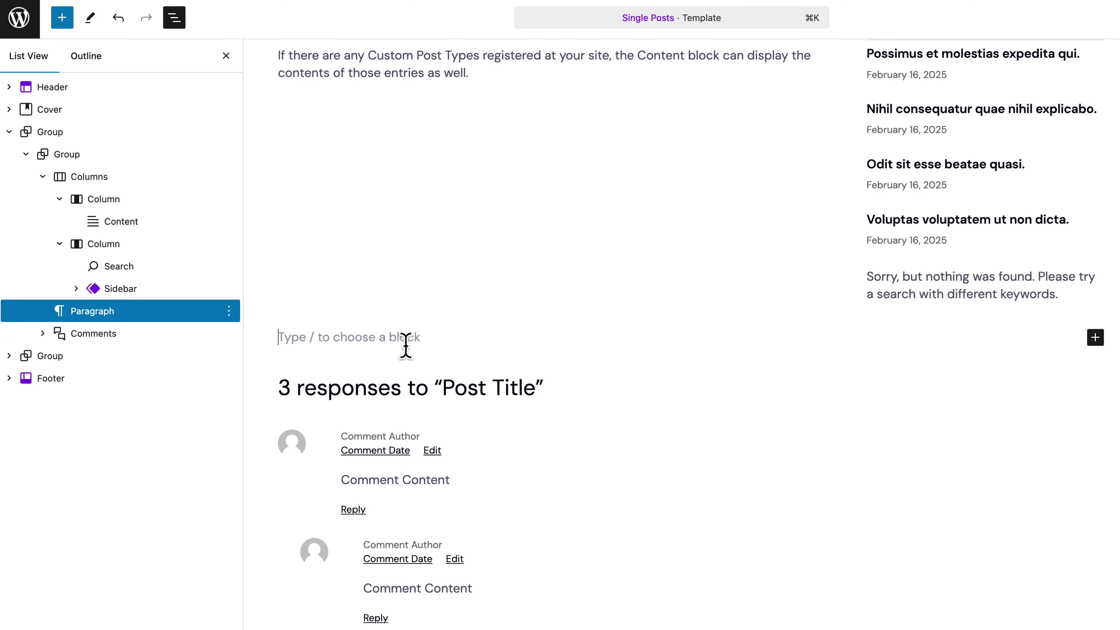
pyautogui.write('/grou')
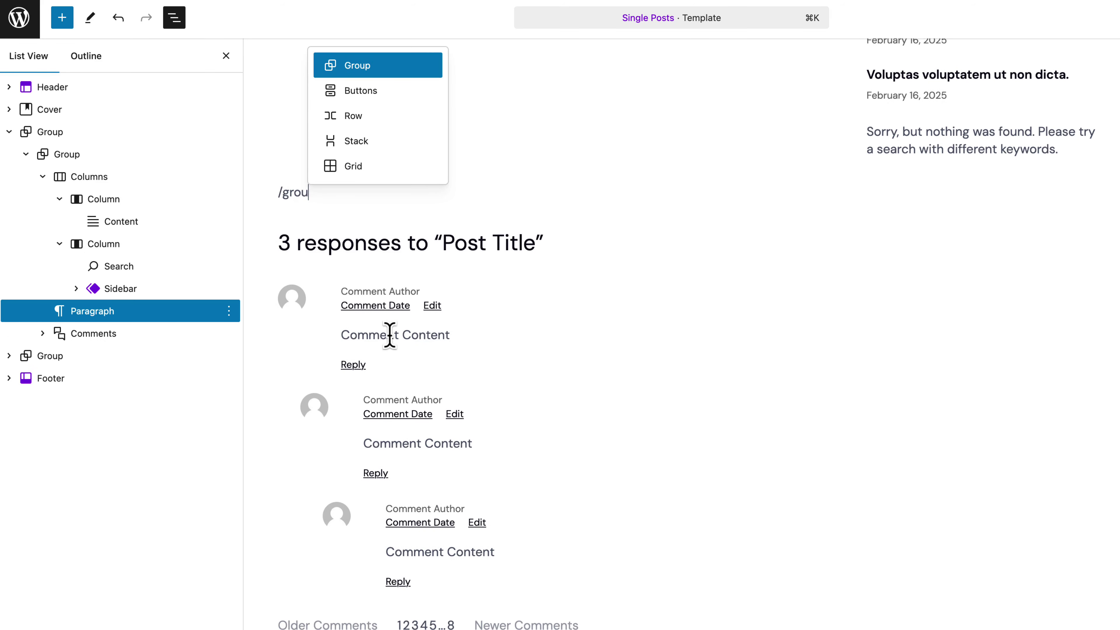
pyautogui.press('Return')
pyautogui.click(316, 240)
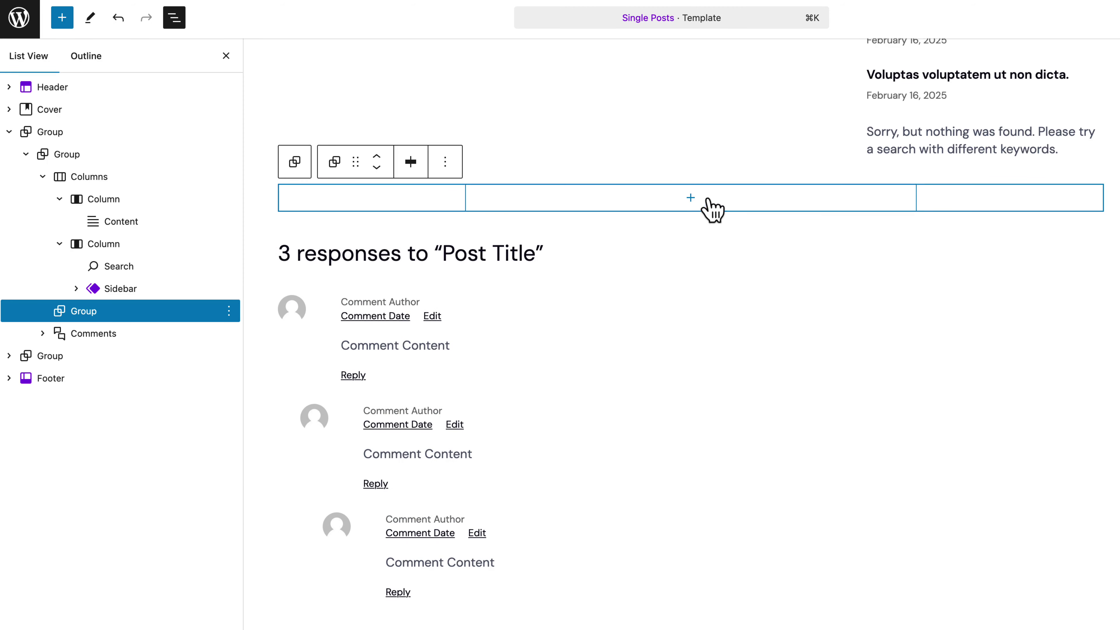
pyautogui.click(573, 211)
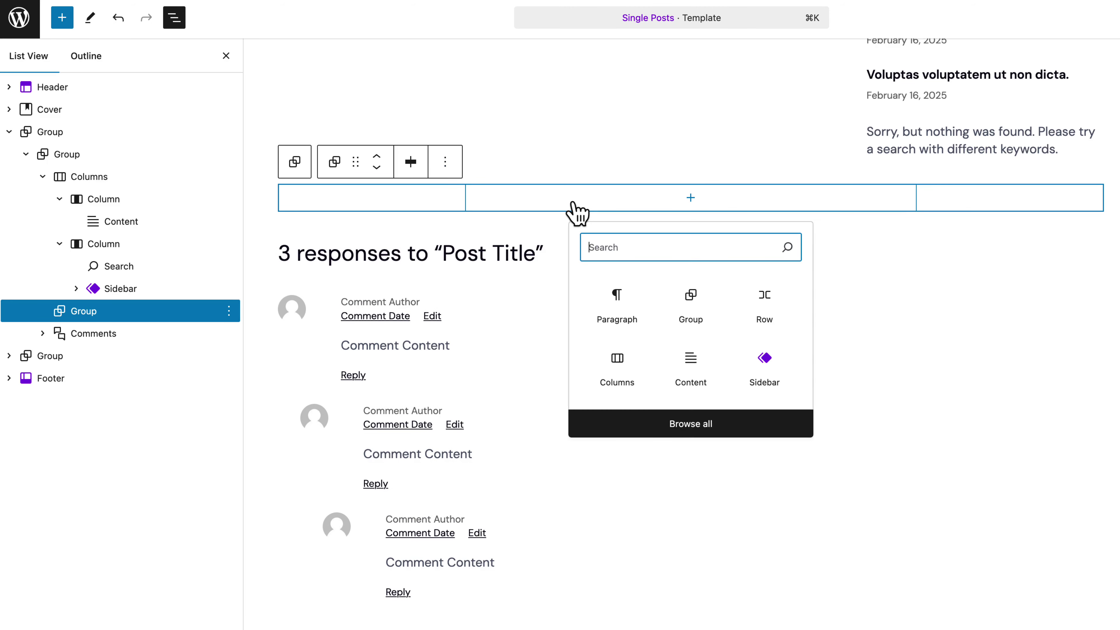
pyautogui.moveTo(83, 337); pyautogui.dragTo(111, 326)
pyautogui.scroll(5, 395, 345)
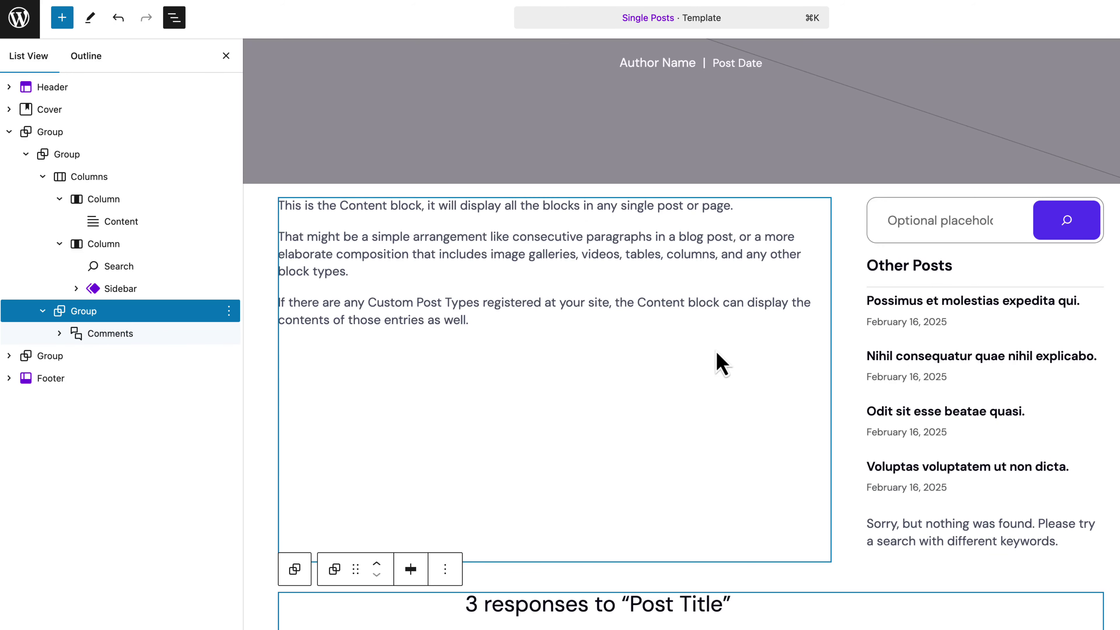
# Add a Next post block after the Content block, label it "Next Post" and set its decoration to Arrow
pyautogui.click(707, 395)
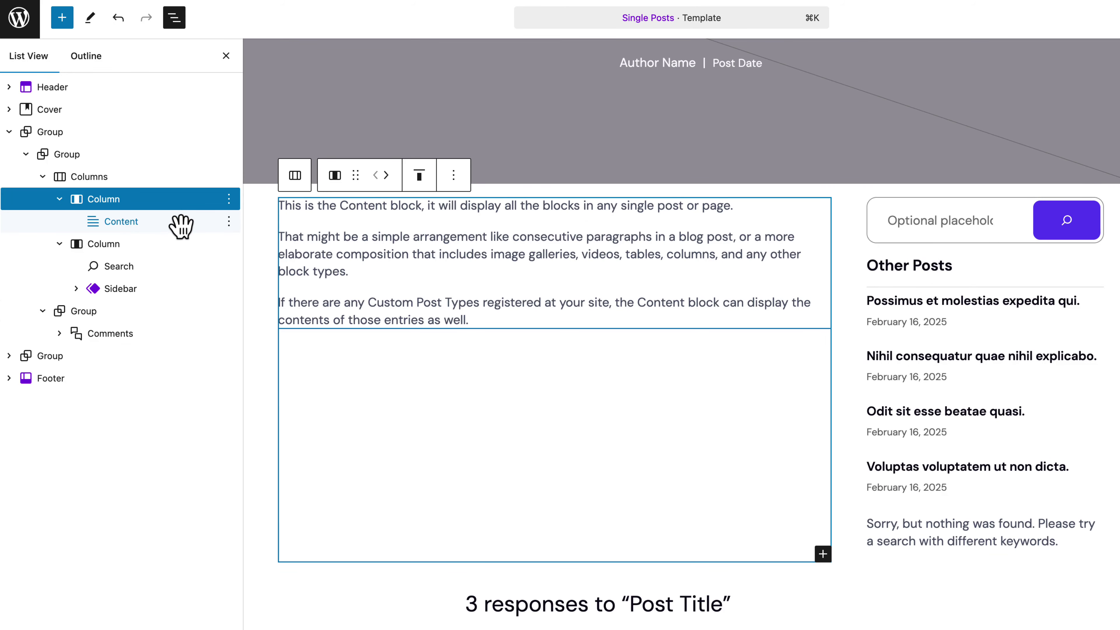
pyautogui.click(214, 223)
pyautogui.click(230, 222)
pyautogui.click(258, 329)
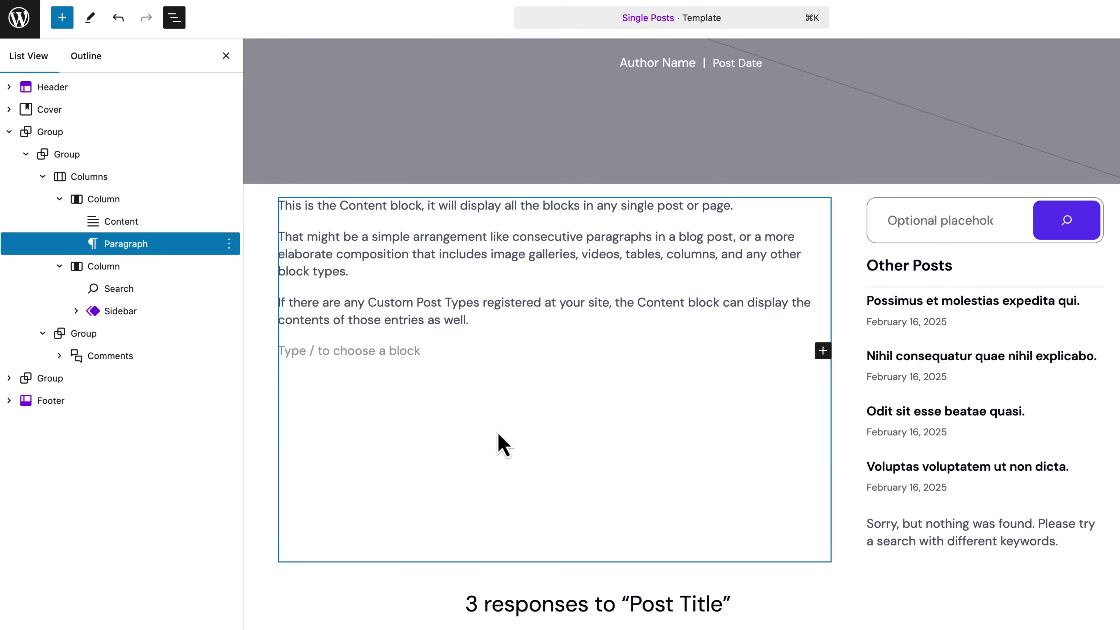
pyautogui.write('/next')
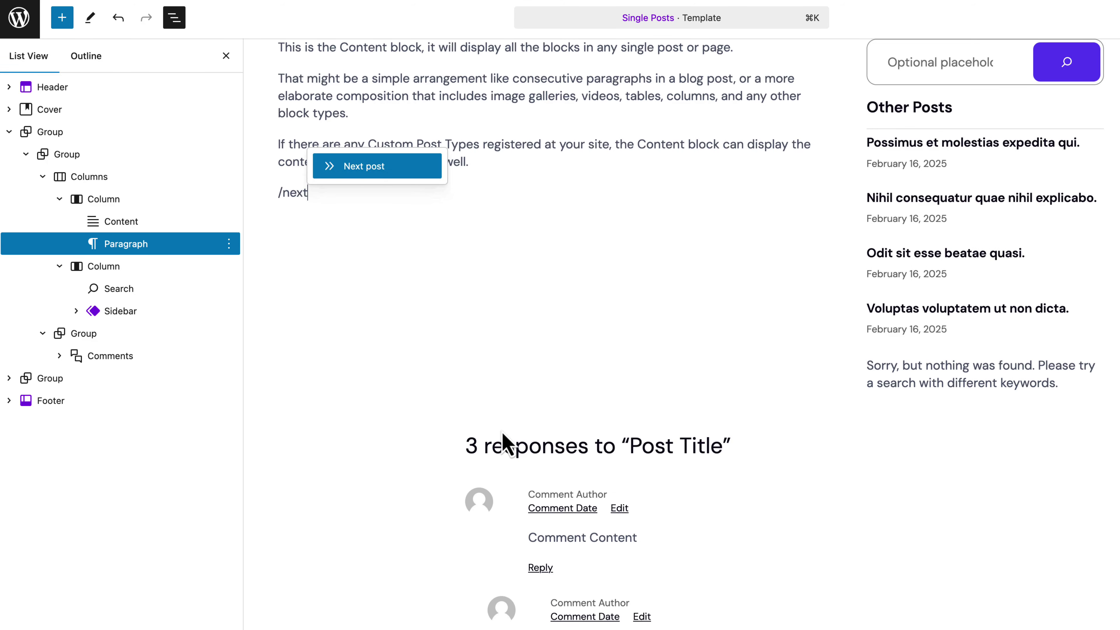
pyautogui.press('Return')
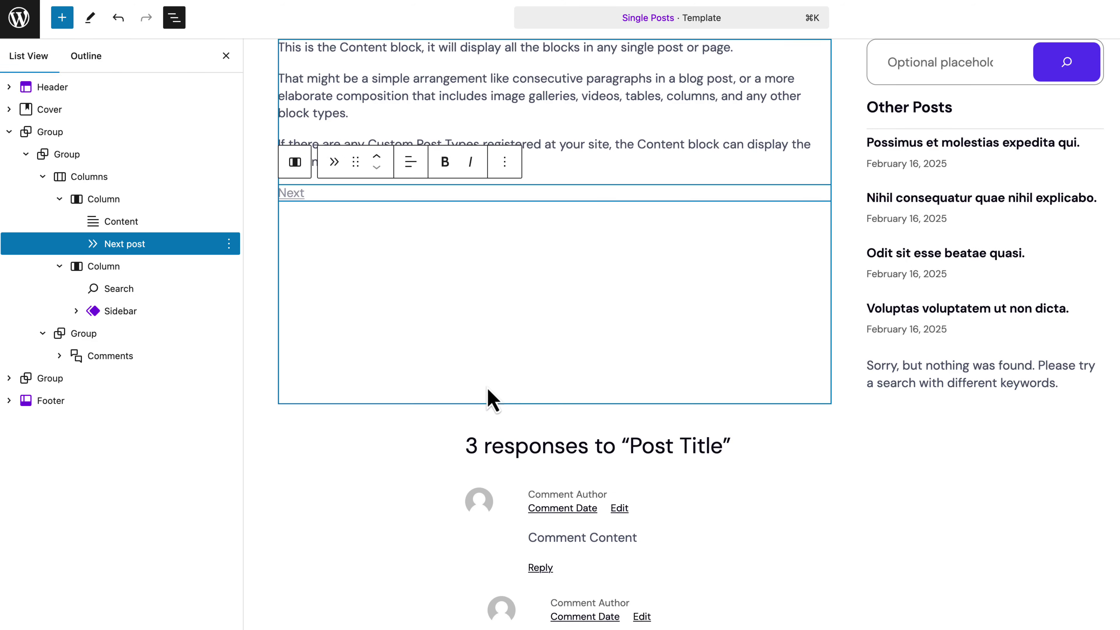
pyautogui.press('BackSpace')
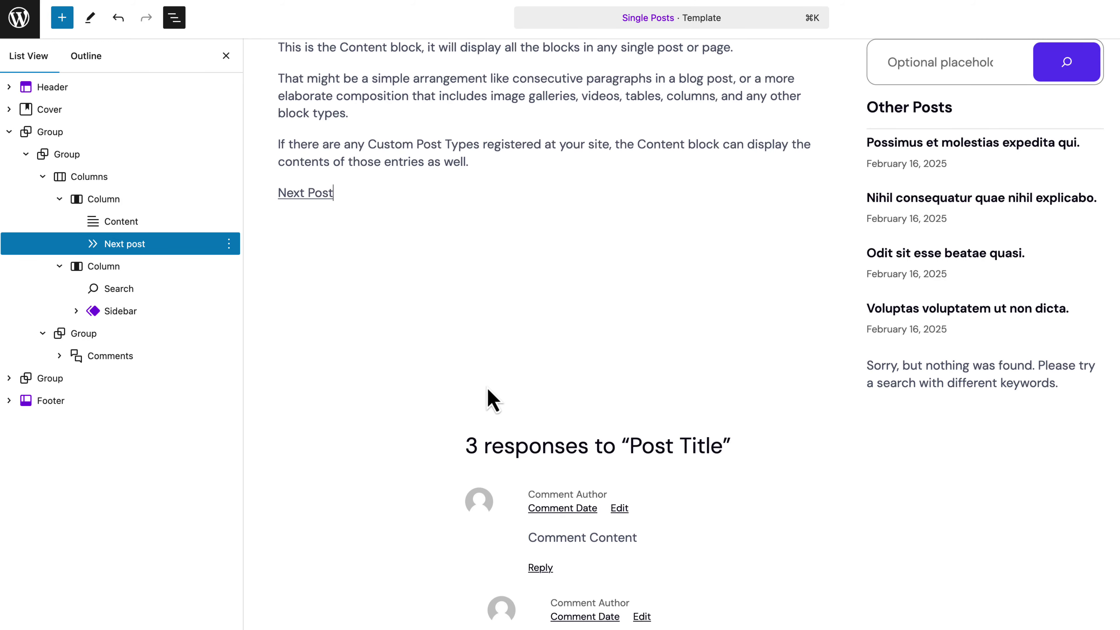
pyautogui.click(1039, 307)
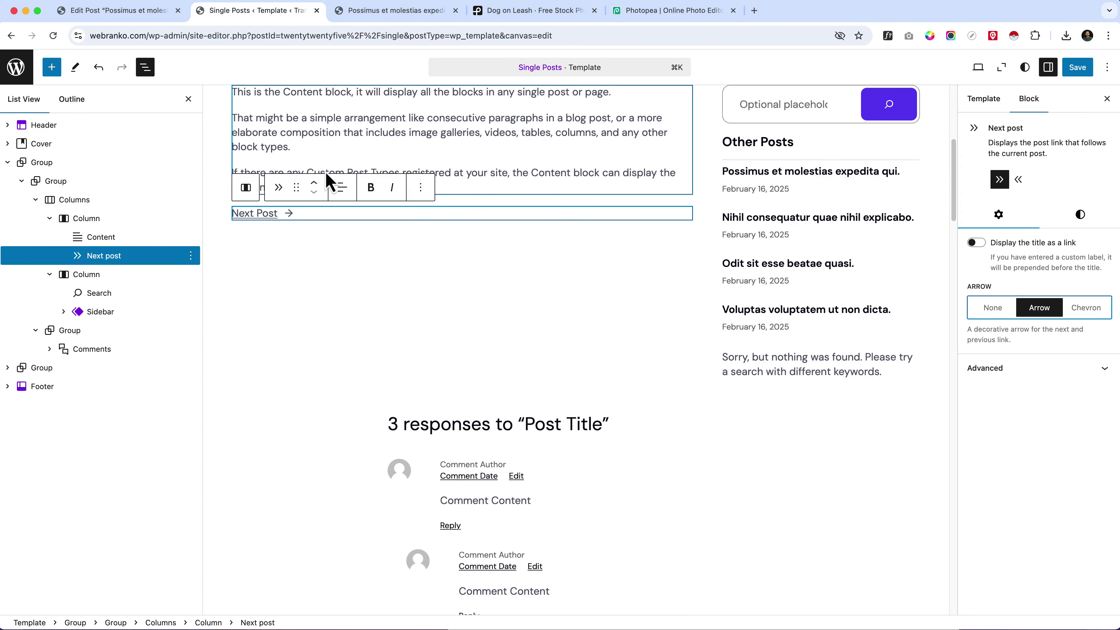
# Add a Previous post block before the Next post block, labelled "Previous Post" with the Arrow decoration
pyautogui.click(420, 187)
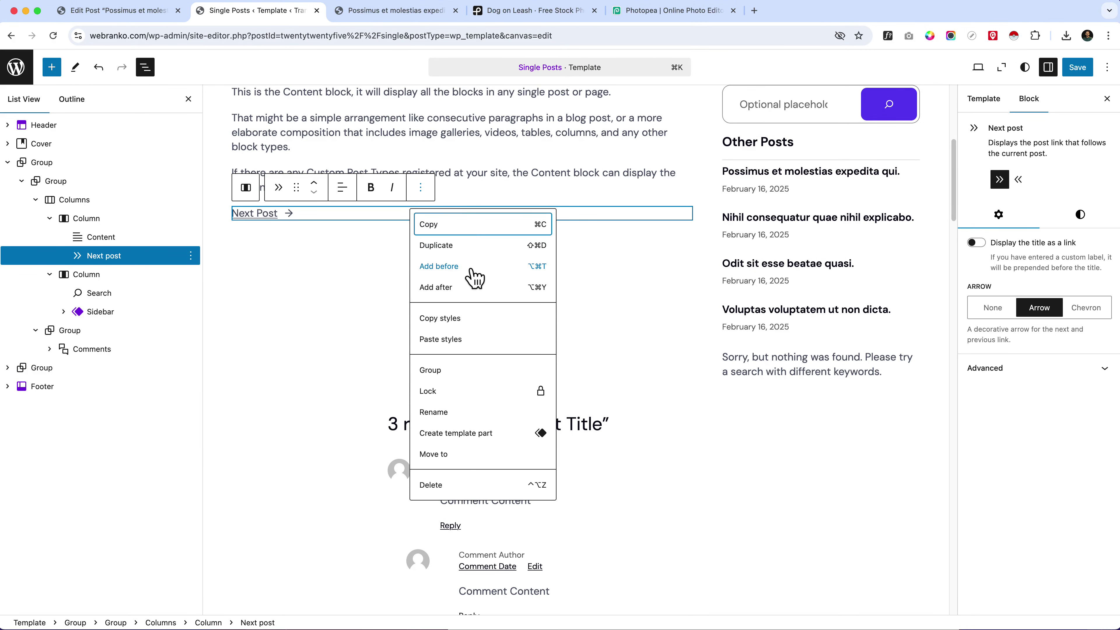
pyautogui.click(474, 277)
pyautogui.write('/pre')
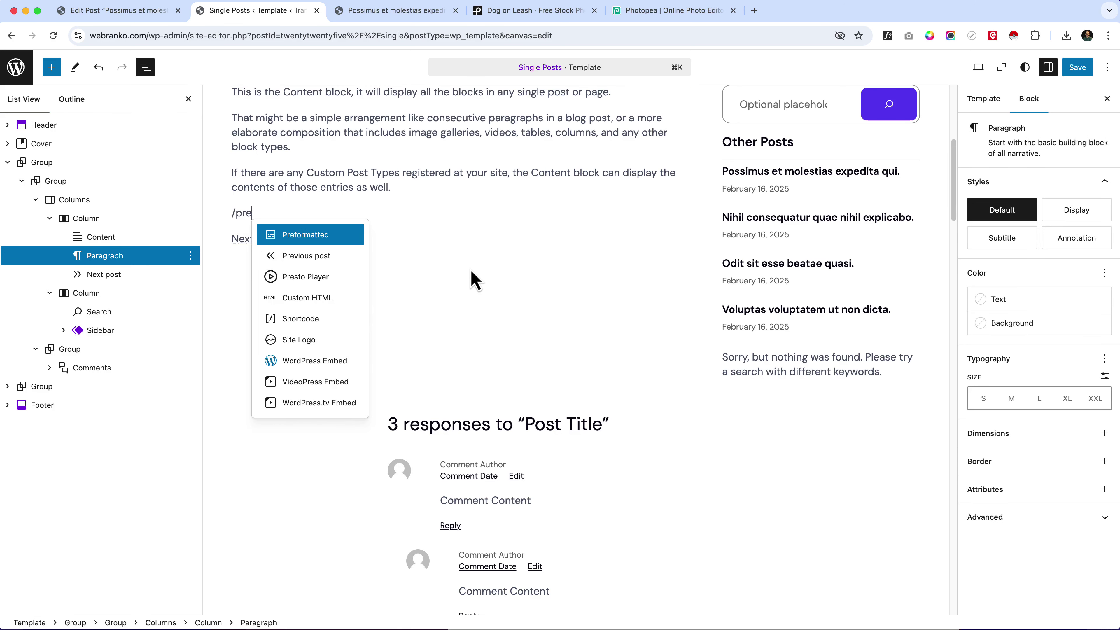
pyautogui.press('Down')
pyautogui.press('Return')
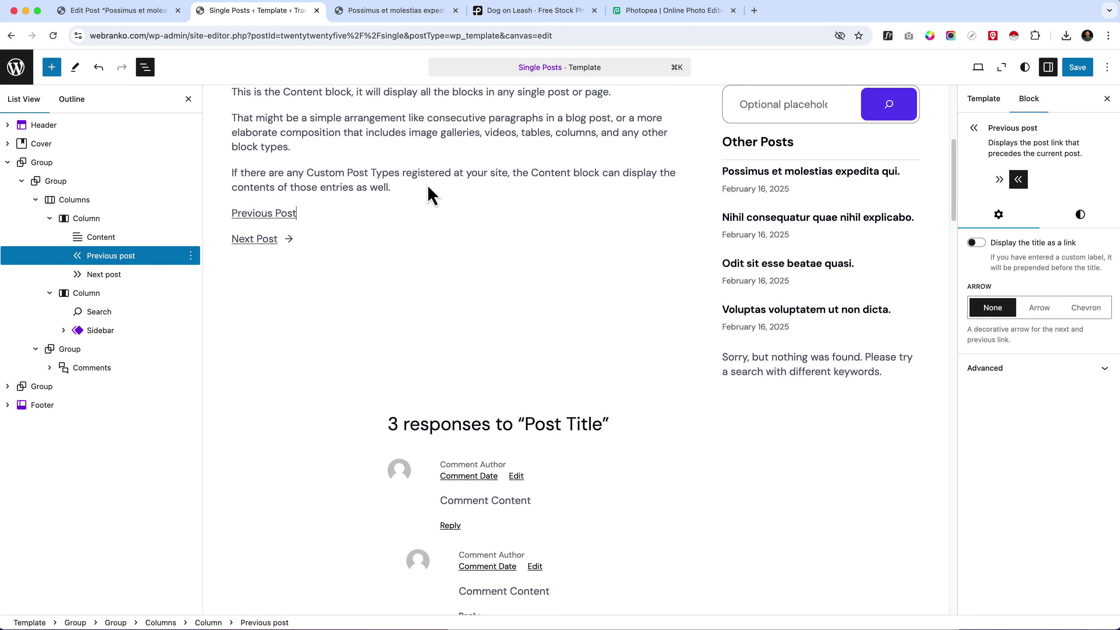
pyautogui.click(1039, 307)
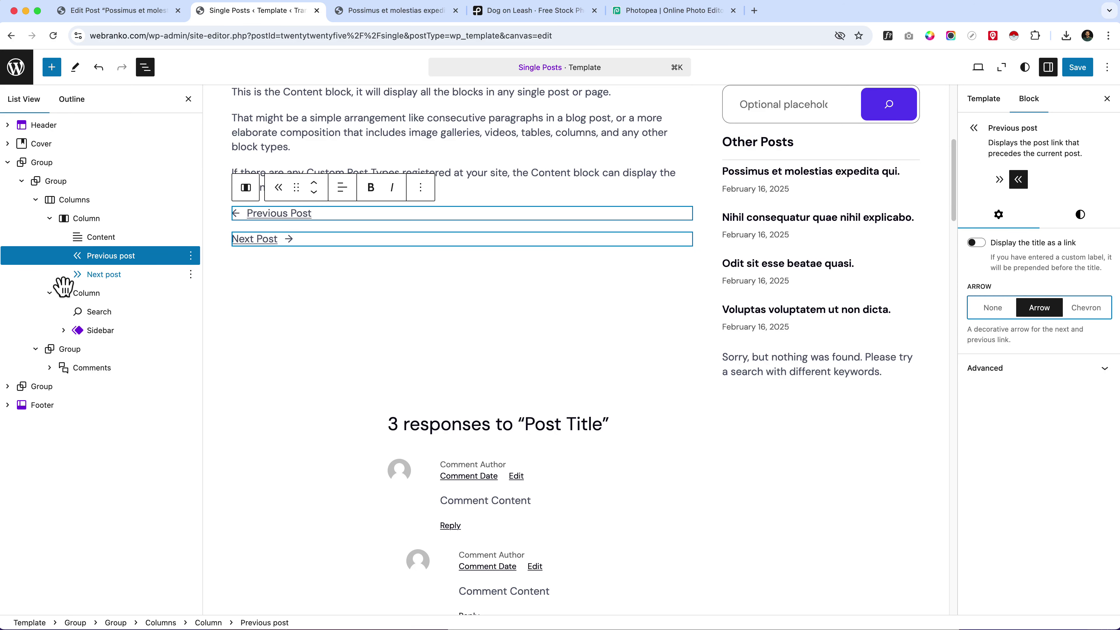
# Combine the Previous post and Next post blocks into a Row justified with space between items
pyautogui.keyDown('shift'); pyautogui.click(125, 275); pyautogui.keyUp('shift')
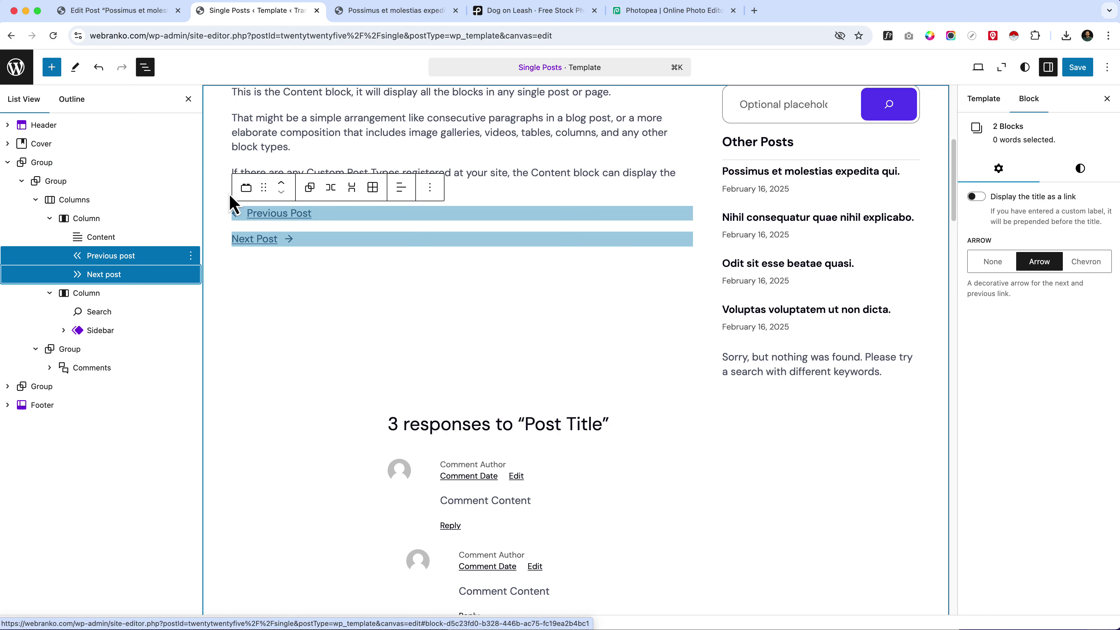
pyautogui.click(332, 187)
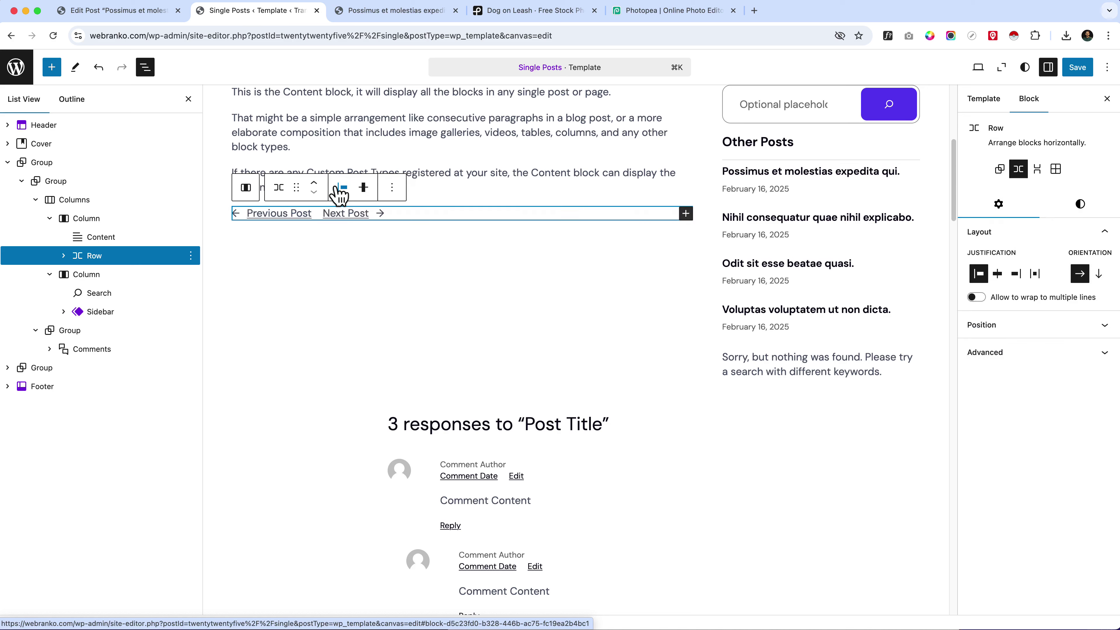
pyautogui.click(1035, 275)
# Add a Spacer block between the Content block and the post navigation Row and reduce its height
pyautogui.click(190, 255)
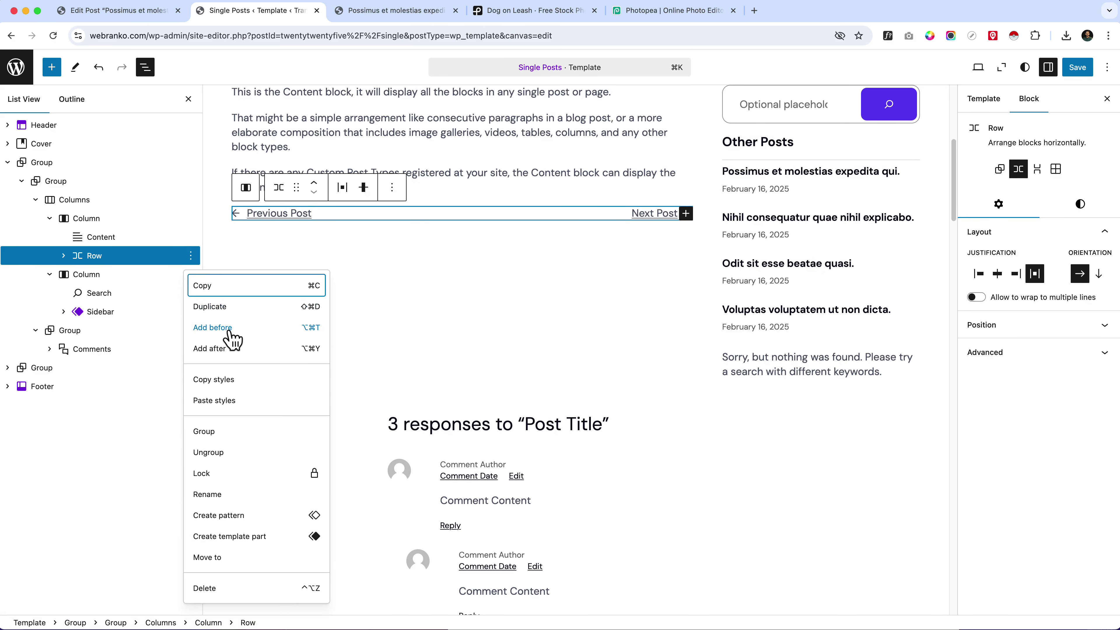
pyautogui.click(227, 331)
pyautogui.write('/')
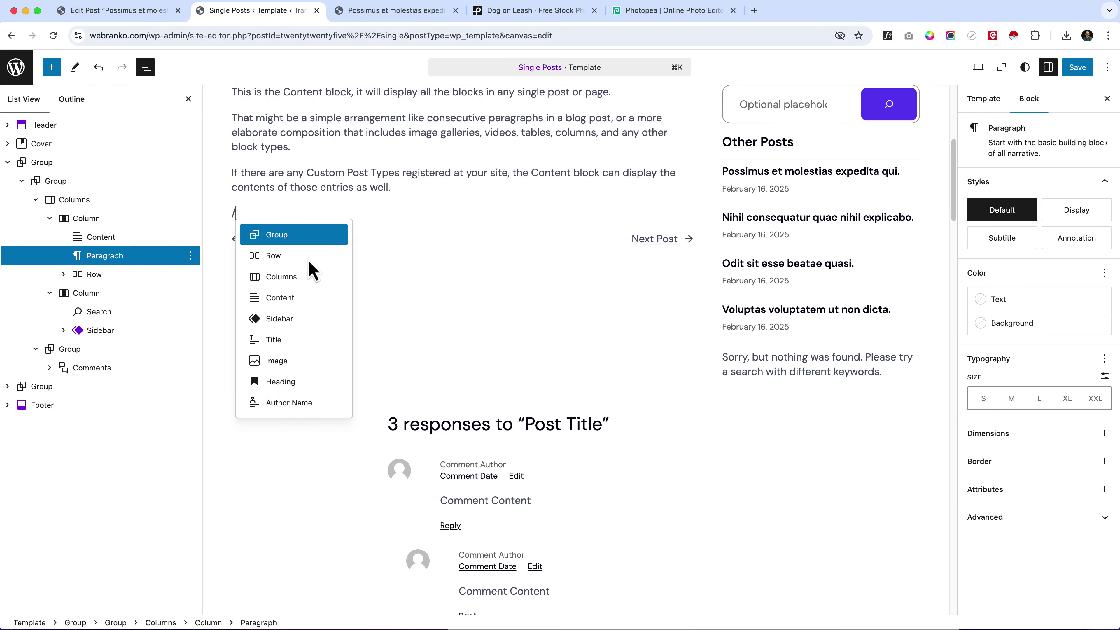
pyautogui.write('spac')
pyautogui.press('Return')
pyautogui.moveTo(344, 260); pyautogui.dragTo(432, 252)
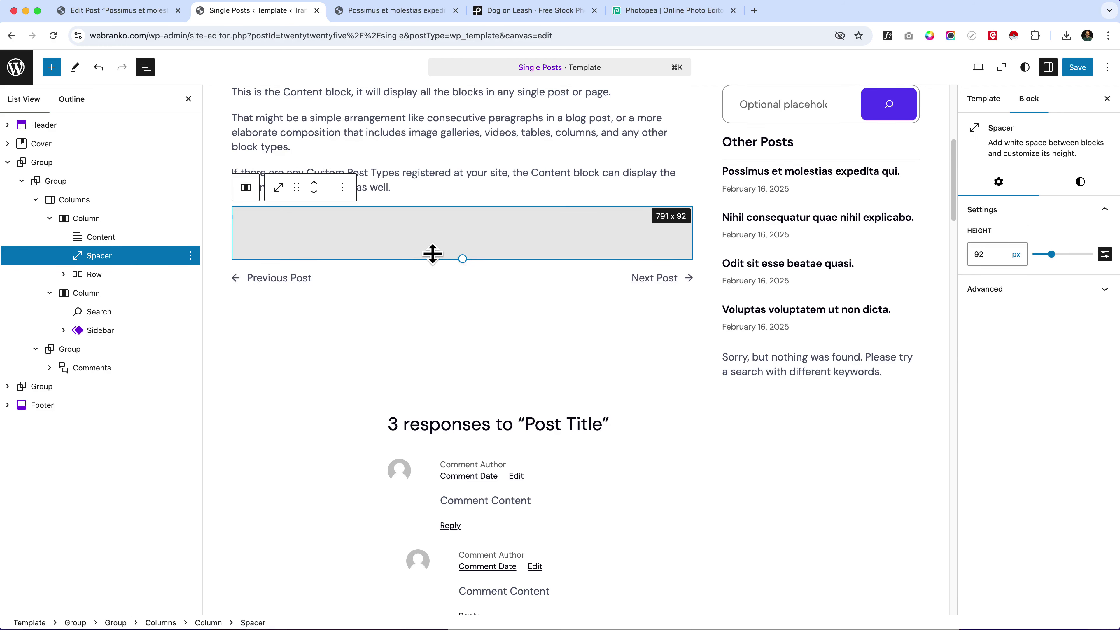
# Insert an empty paragraph block after the post navigation Row
pyautogui.click(355, 312)
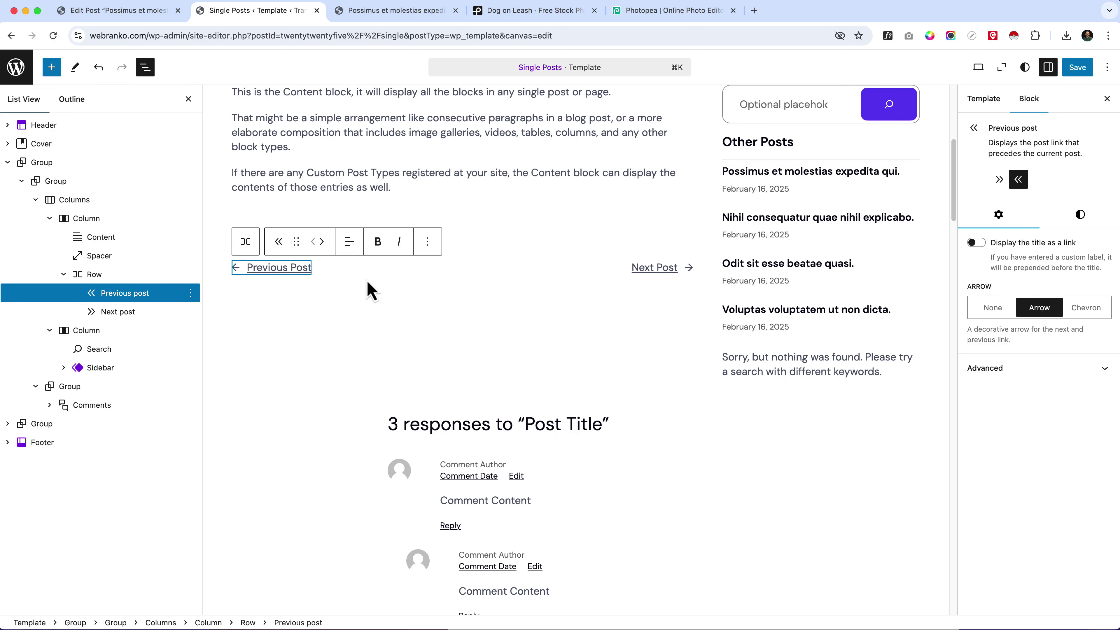
pyautogui.click(176, 276)
pyautogui.click(190, 274)
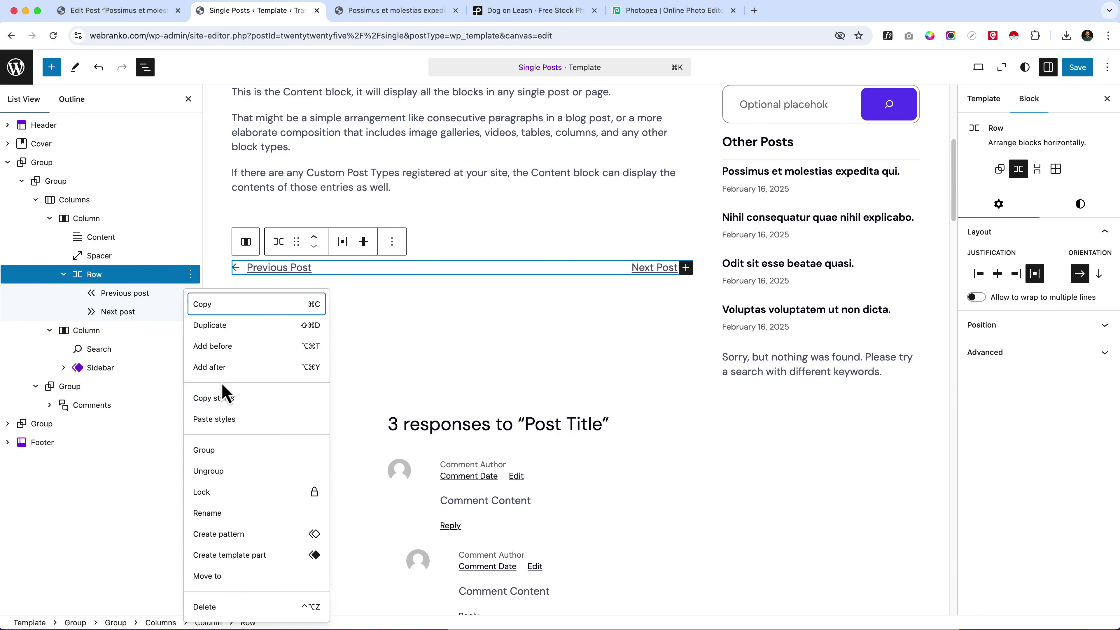
pyautogui.click(223, 368)
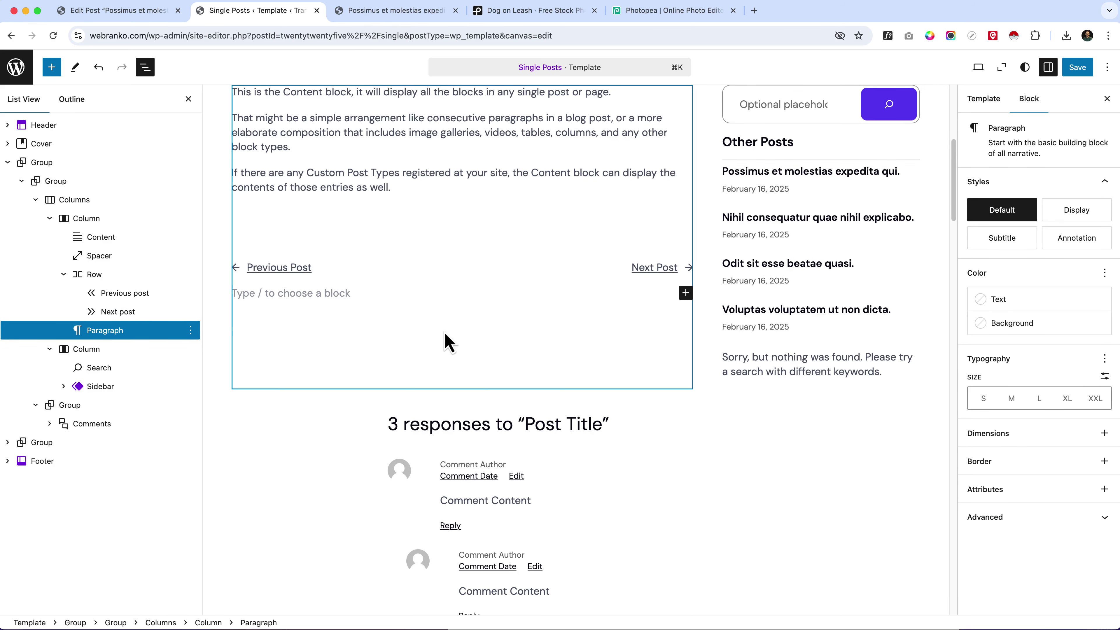
# Delete the Group containing the More Posts list above the Footer
pyautogui.scroll(-20, 444, 343)
pyautogui.scroll(-15, 480, 394)
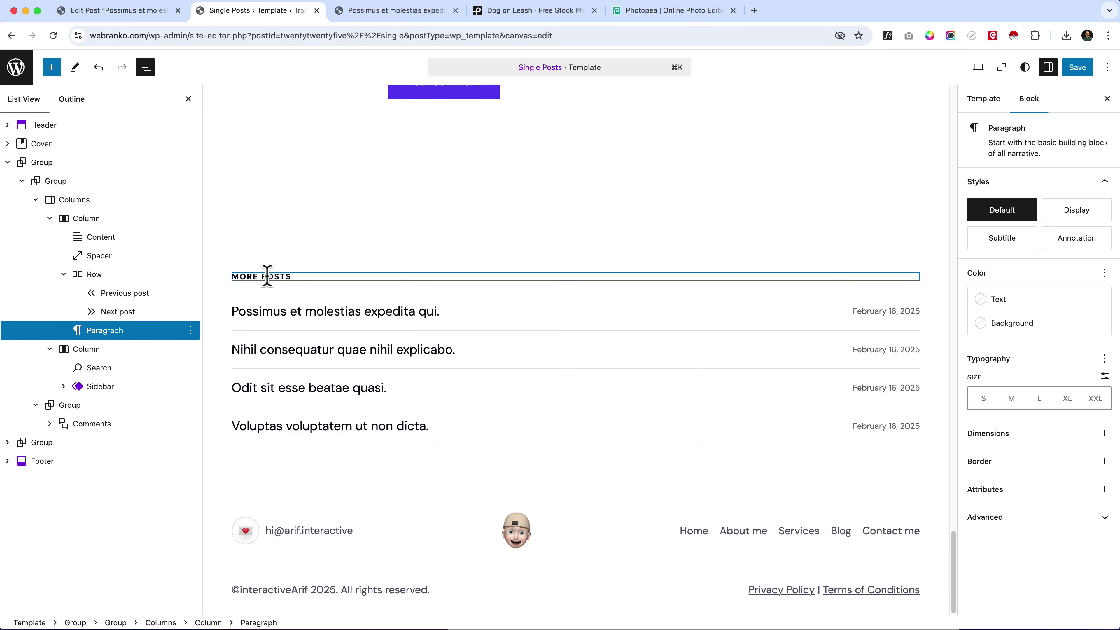
pyautogui.click(105, 405)
pyautogui.click(83, 460)
pyautogui.click(154, 446)
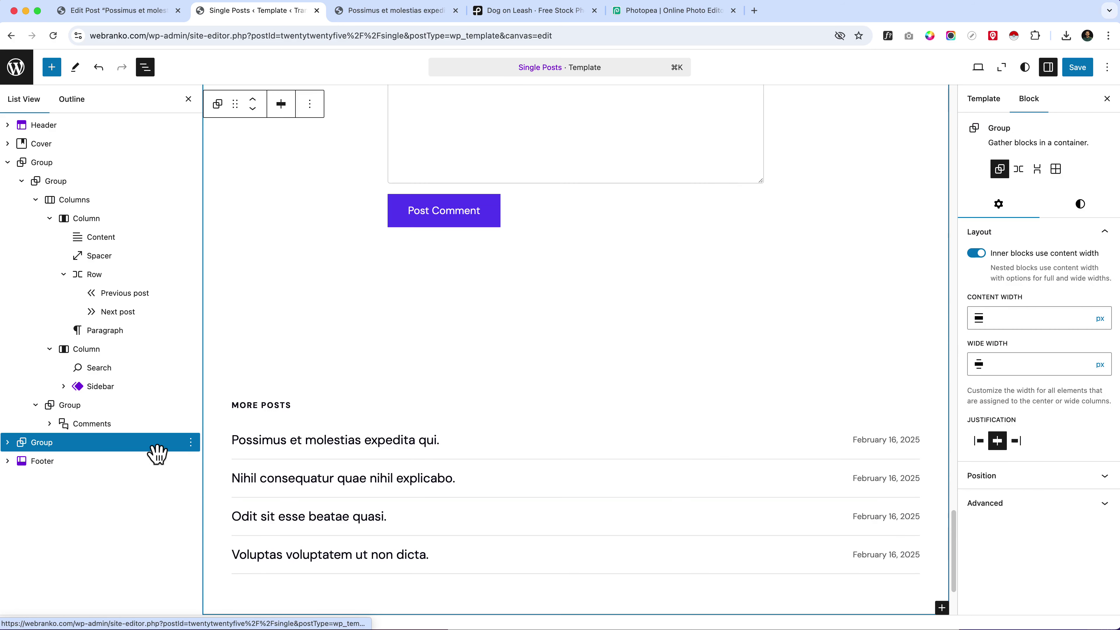
pyautogui.click(190, 442)
pyautogui.click(218, 413)
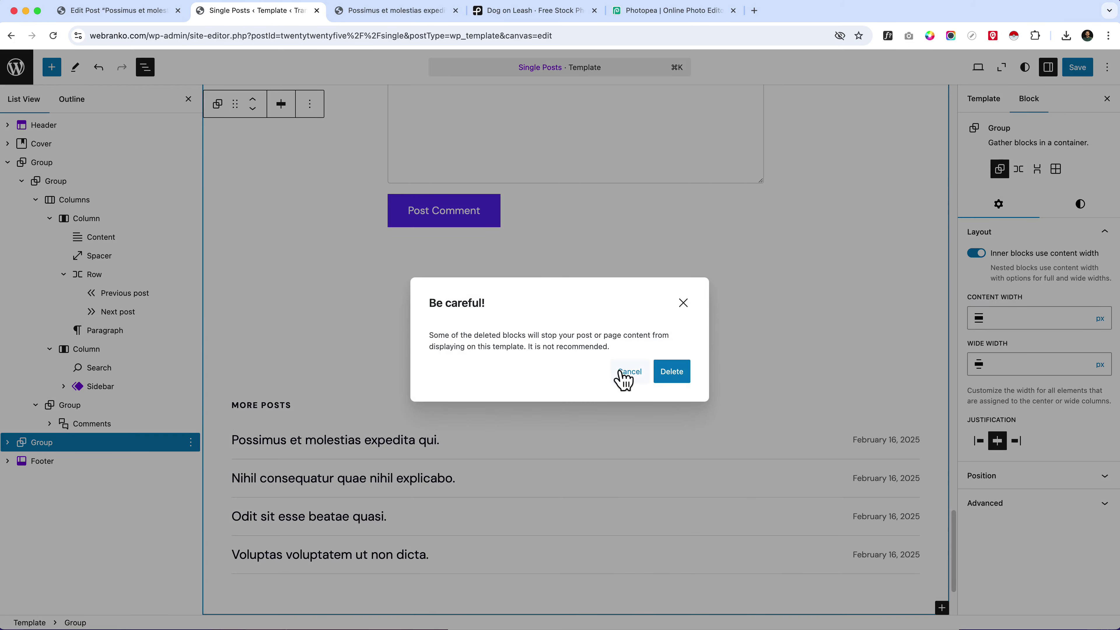
pyautogui.click(672, 372)
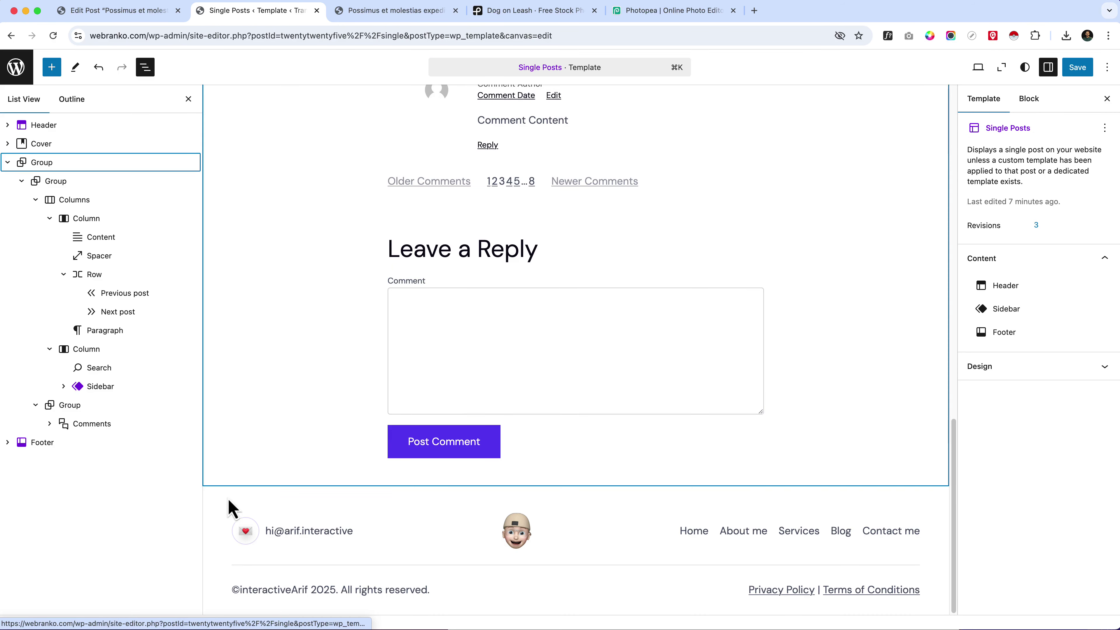
# Insert the CTA pattern before the Footer and look over the resulting template layout
pyautogui.click(234, 514)
pyautogui.click(191, 442)
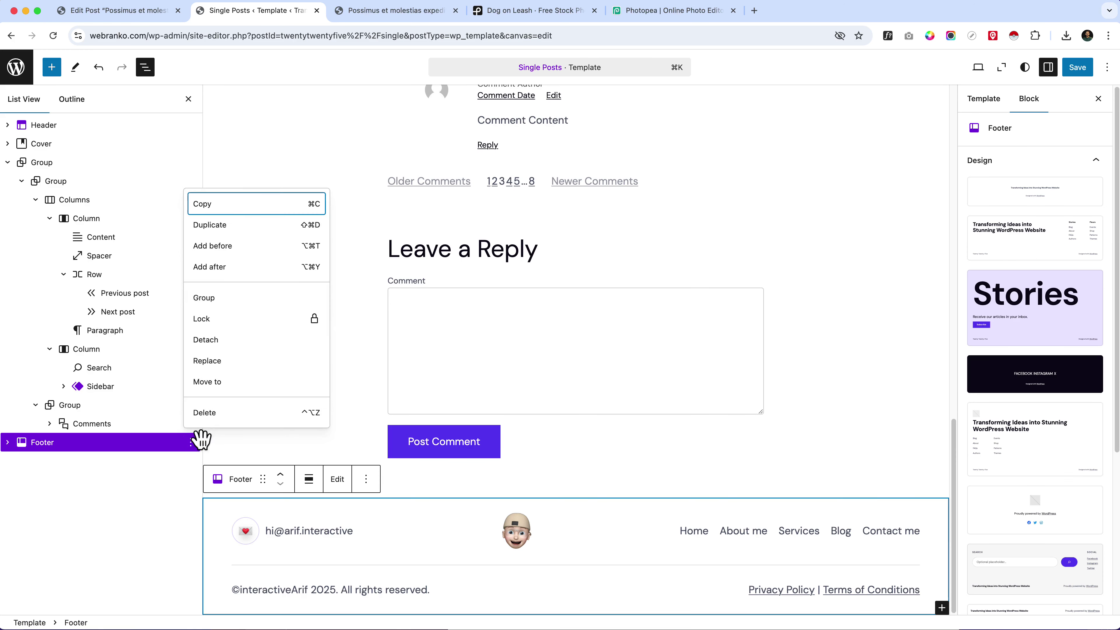
pyautogui.click(211, 246)
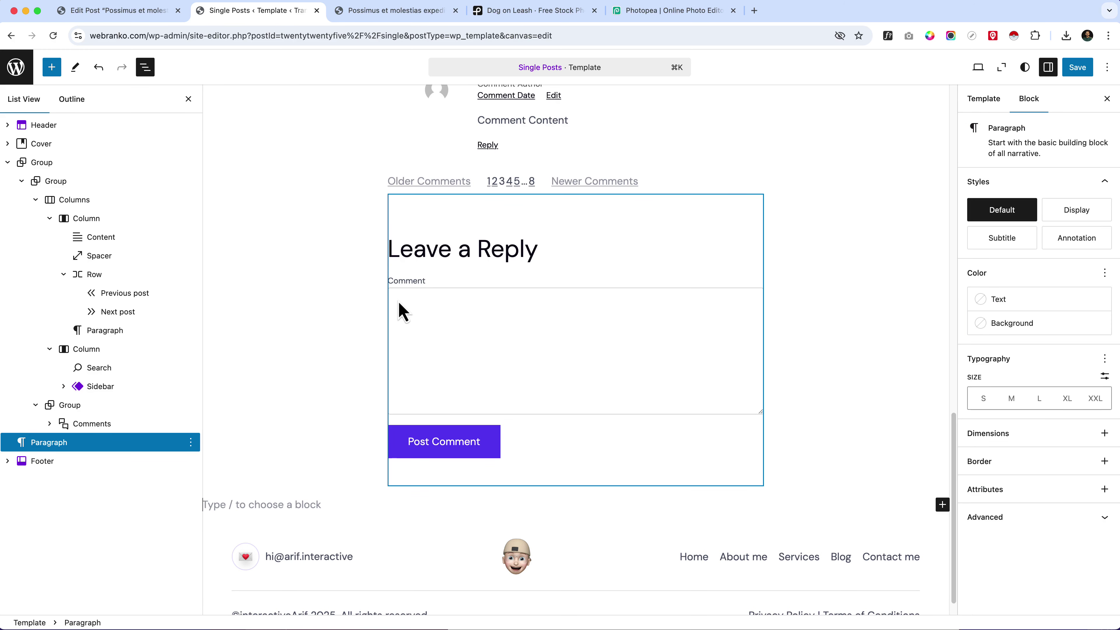
pyautogui.write('/cta')
pyautogui.press('Return')
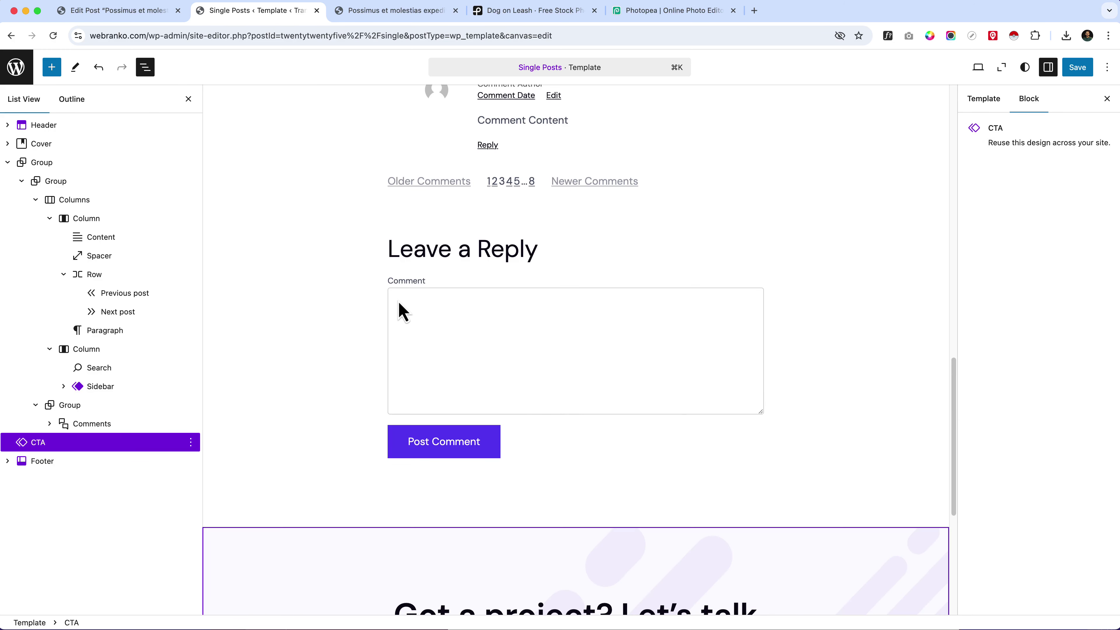
pyautogui.scroll(-5, 607, 466)
pyautogui.scroll(10, 608, 463)
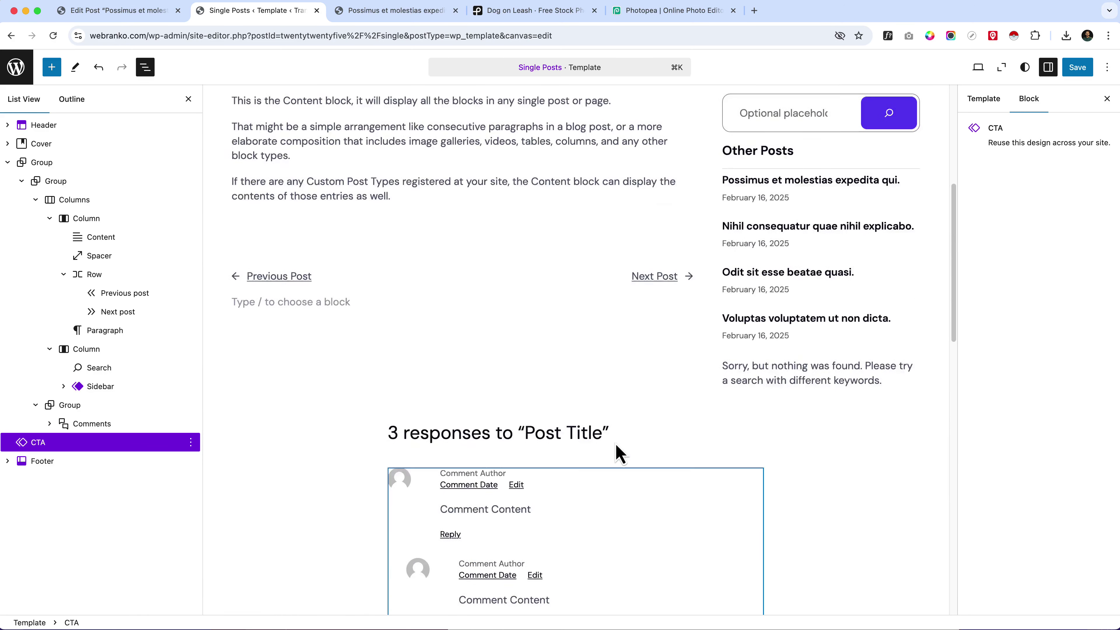
# Save the Single Posts template and reload the published post
pyautogui.scroll(3, 620, 454)
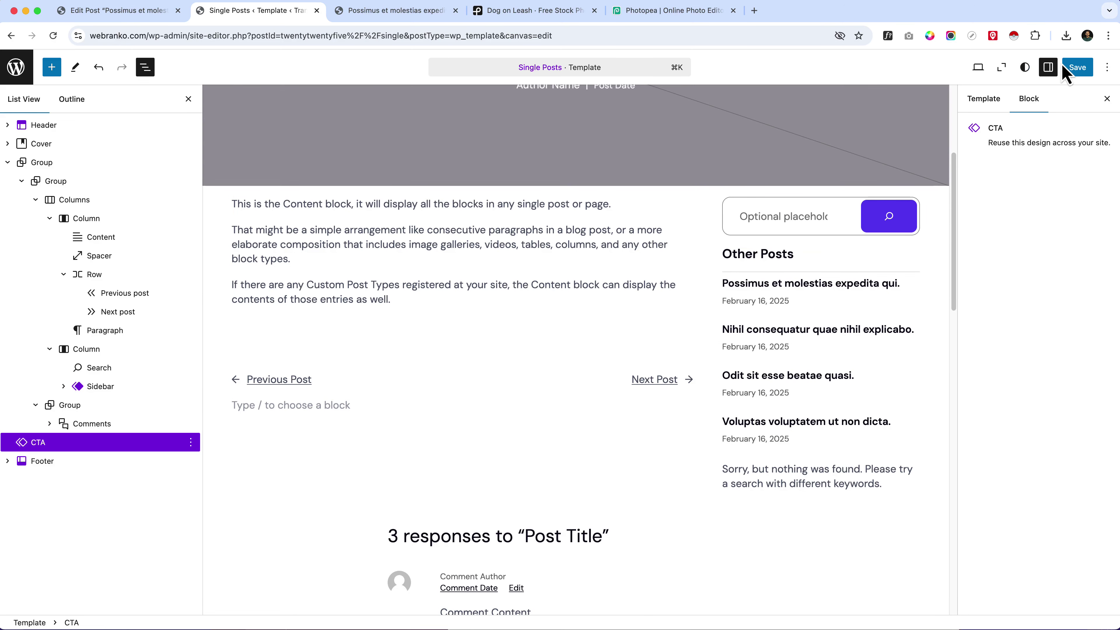
pyautogui.click(1076, 67)
pyautogui.click(394, 11)
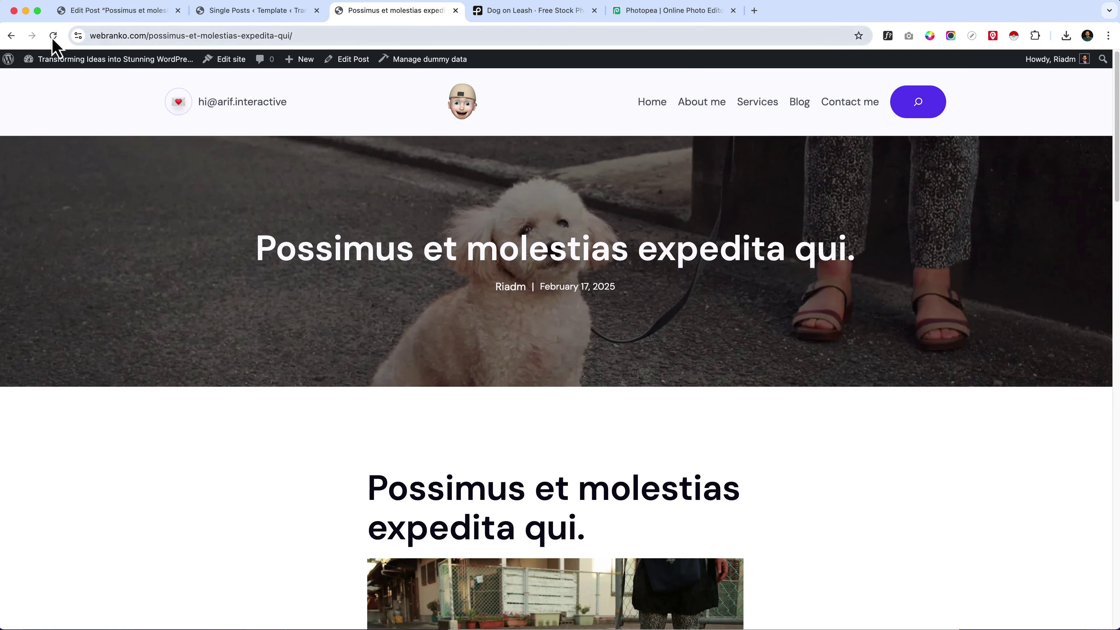
pyautogui.click(47, 39)
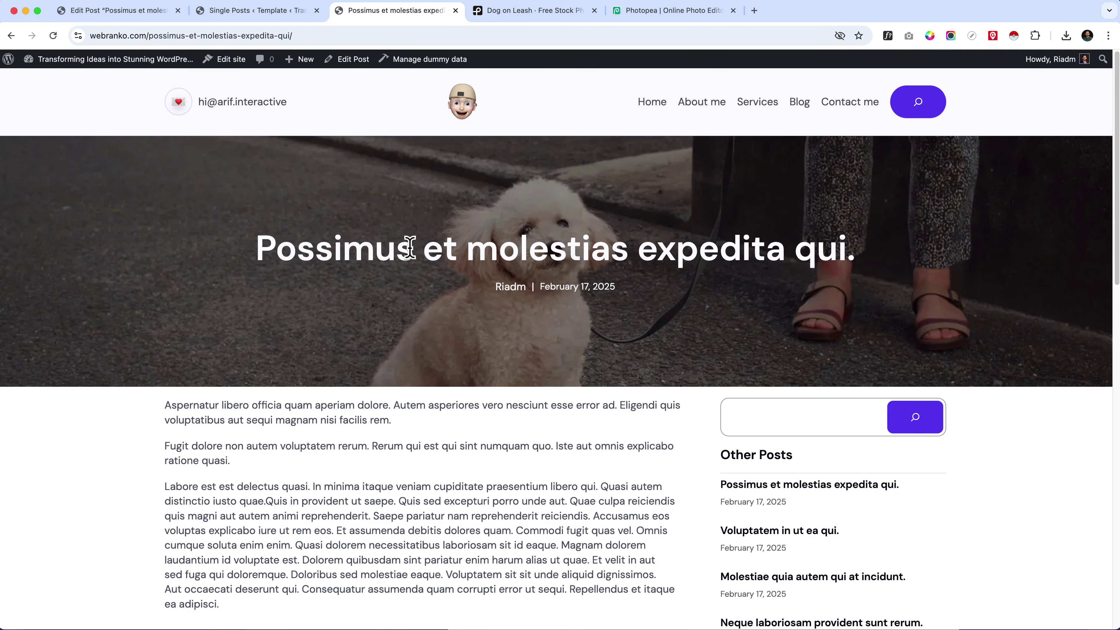
# Examine the published post's content area, sidebar, comment form and CTA section
pyautogui.scroll(-12, 503, 325)
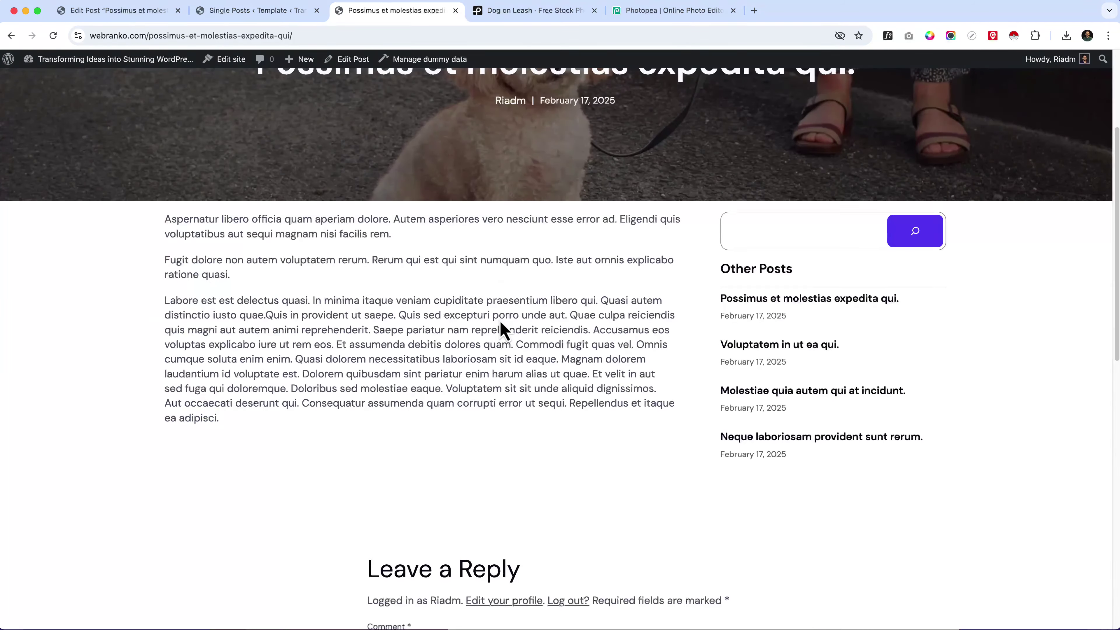
pyautogui.scroll(-5, 499, 319)
pyautogui.scroll(5, 496, 316)
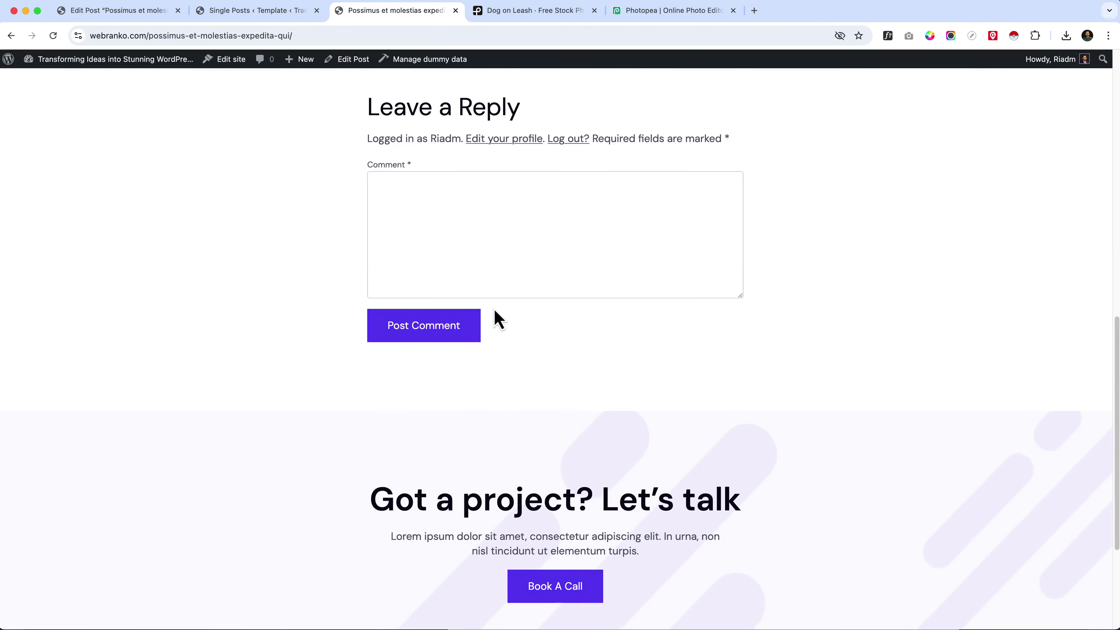
pyautogui.moveTo(371, 221); pyautogui.dragTo(583, 448)
pyautogui.scroll(7, 583, 448)
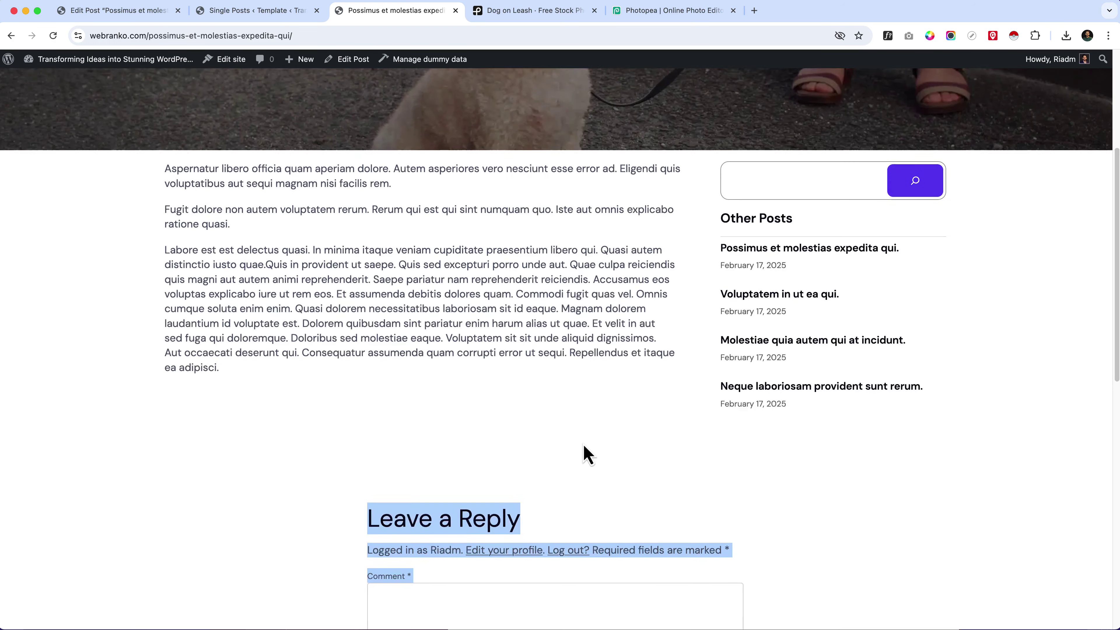
pyautogui.click(383, 386)
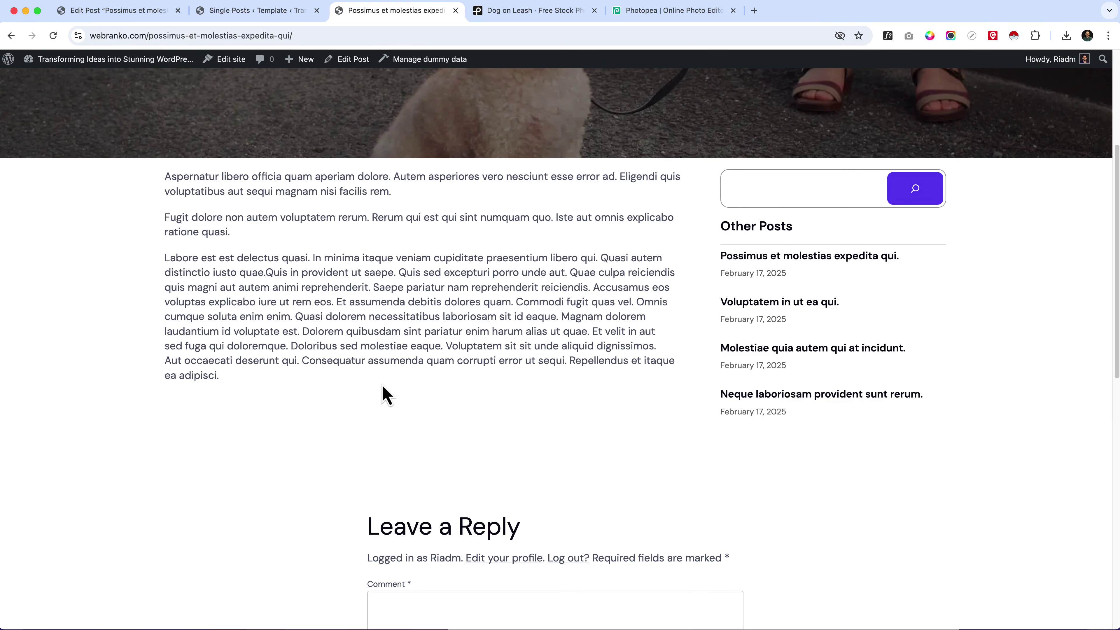
pyautogui.scroll(-3, 575, 420)
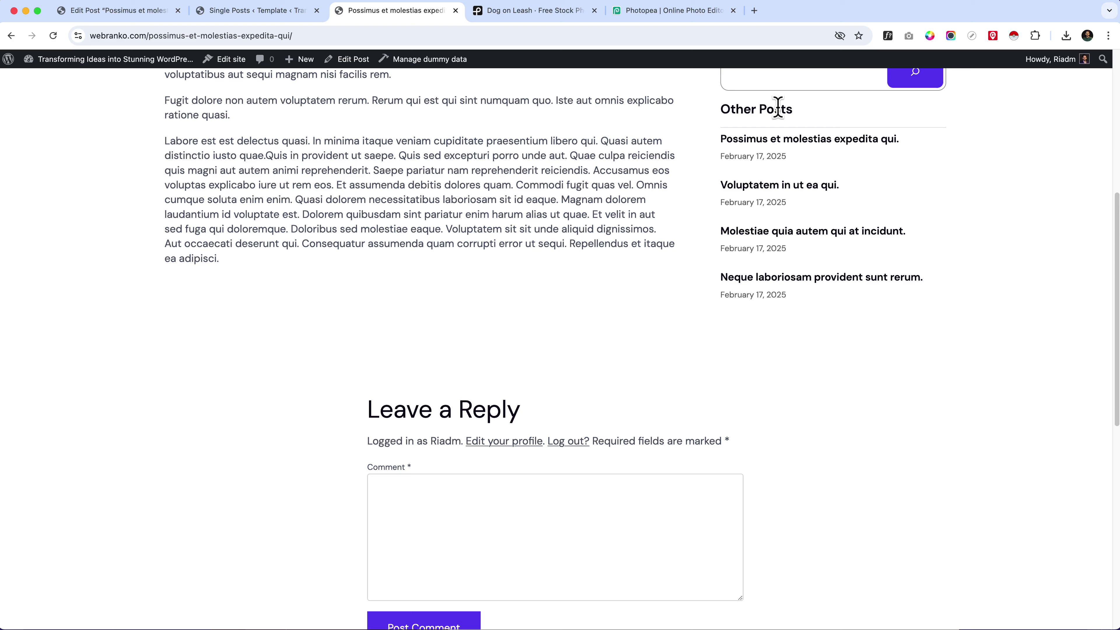
pyautogui.scroll(4, 821, 199)
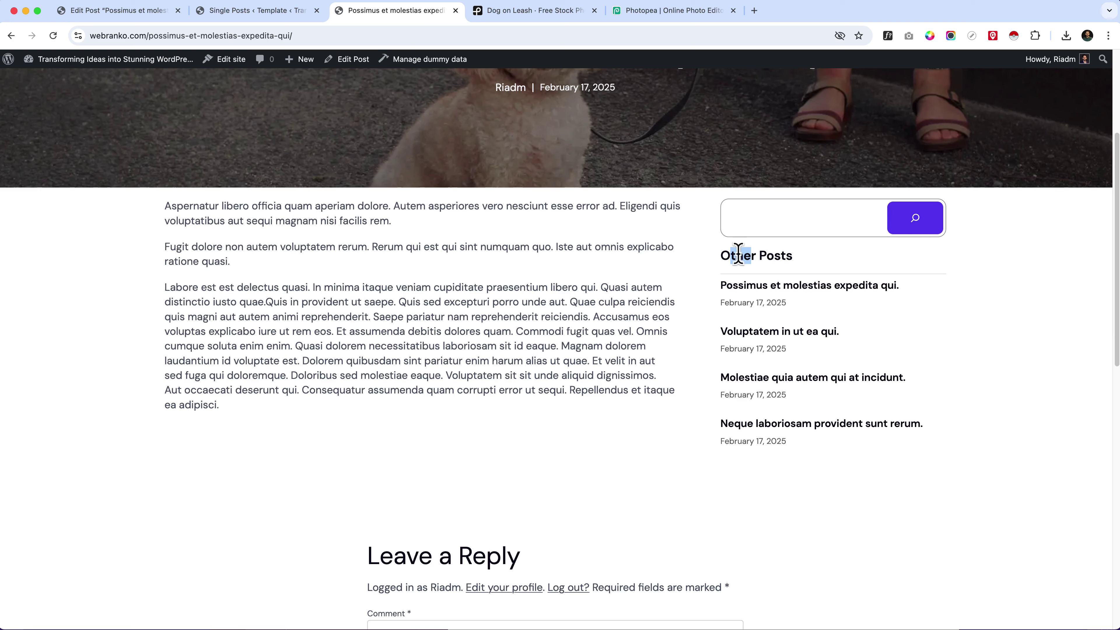
# In the Single Posts template, combine the sidebar column's Search and Sidebar blocks into one Group
pyautogui.click(272, 13)
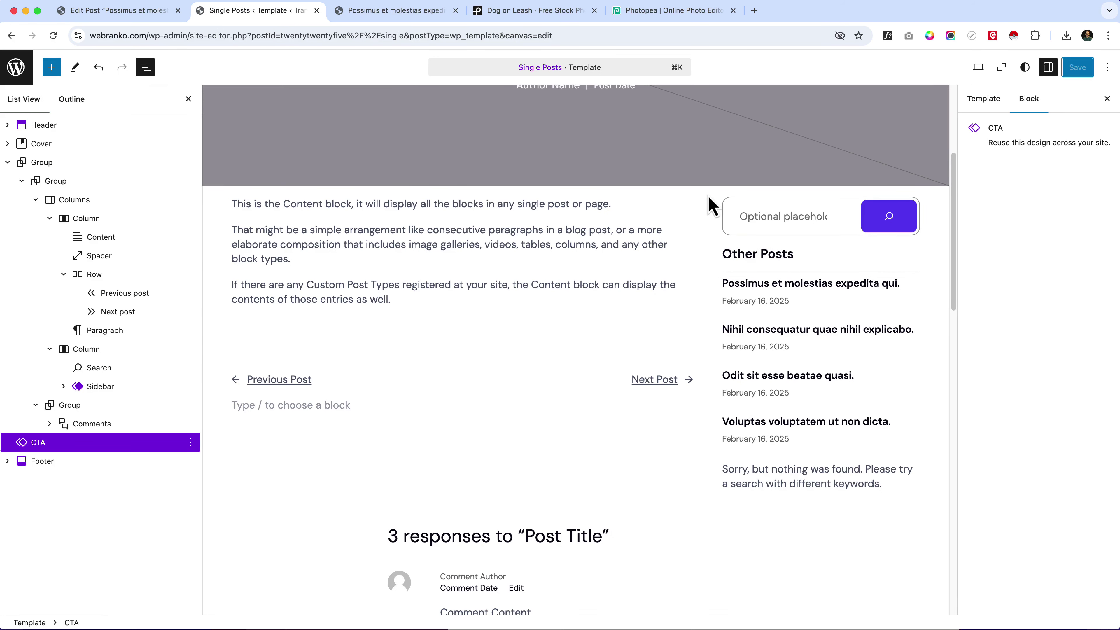
pyautogui.click(717, 212)
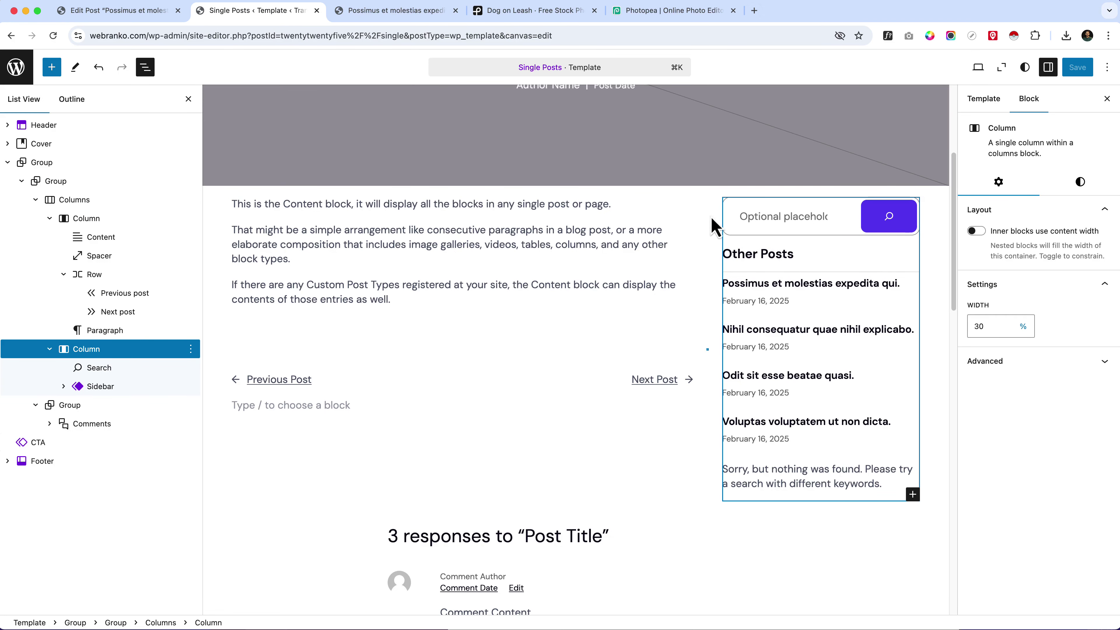
pyautogui.click(131, 387)
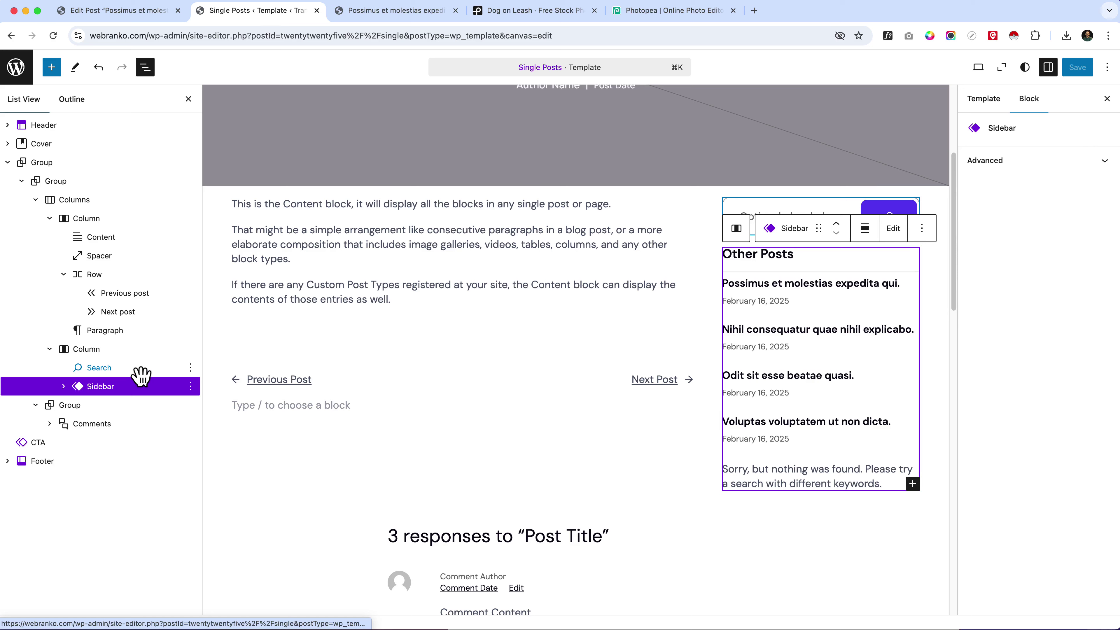
pyautogui.click(142, 371)
pyautogui.keyDown('shift'); pyautogui.click(142, 386); pyautogui.keyUp('shift')
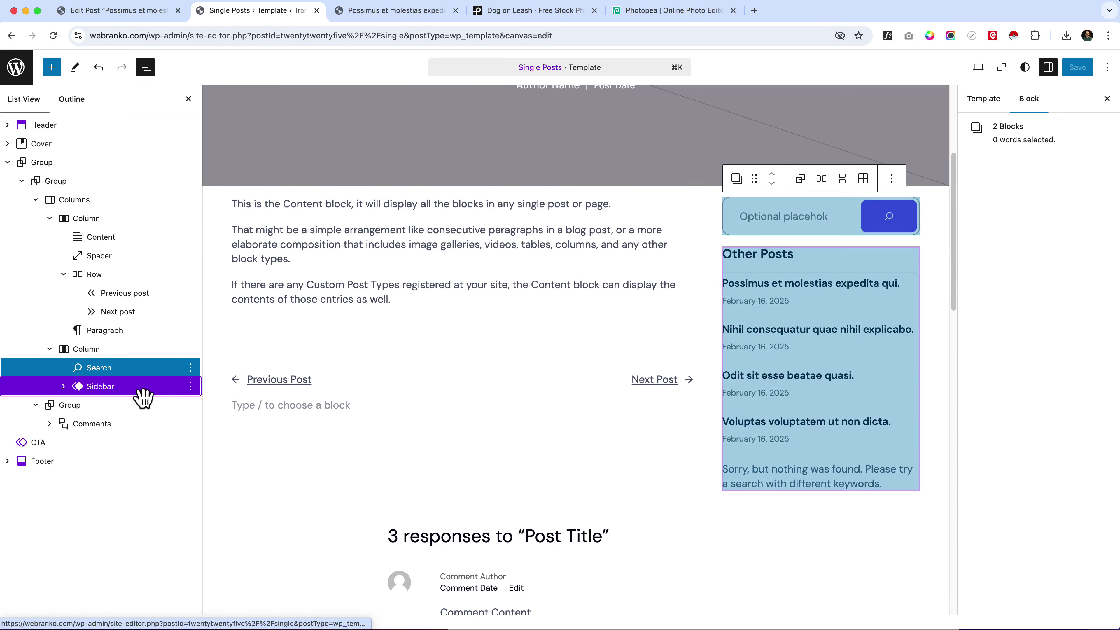
pyautogui.click(800, 188)
# Give the sidebar Group the Accent 2 (#FBFAFF) background color
pyautogui.click(1104, 204)
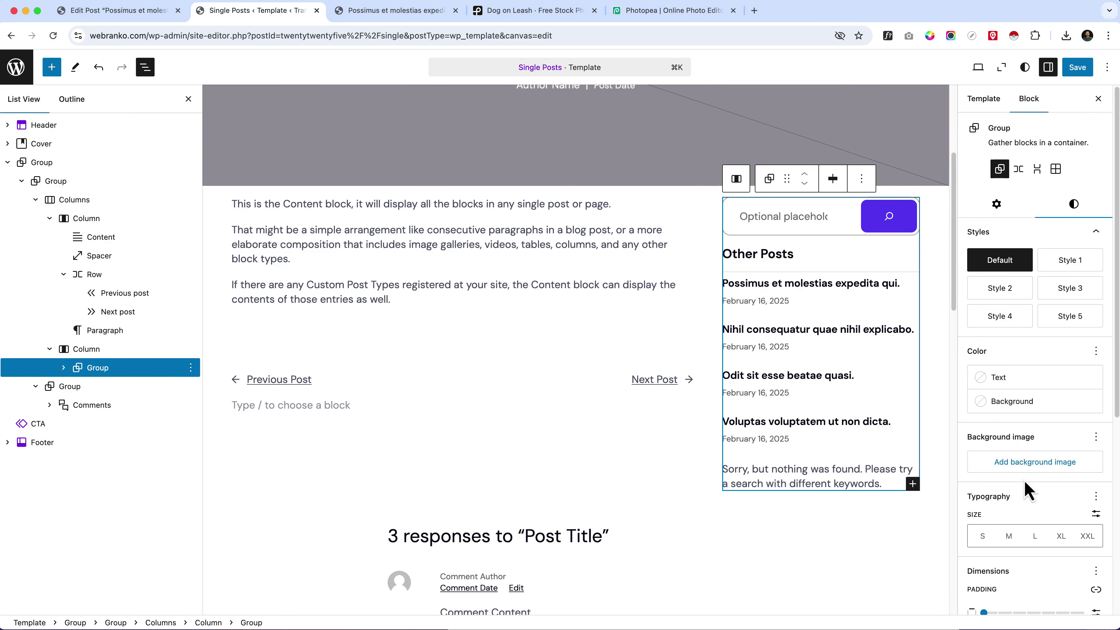
pyautogui.click(1012, 401)
pyautogui.click(859, 303)
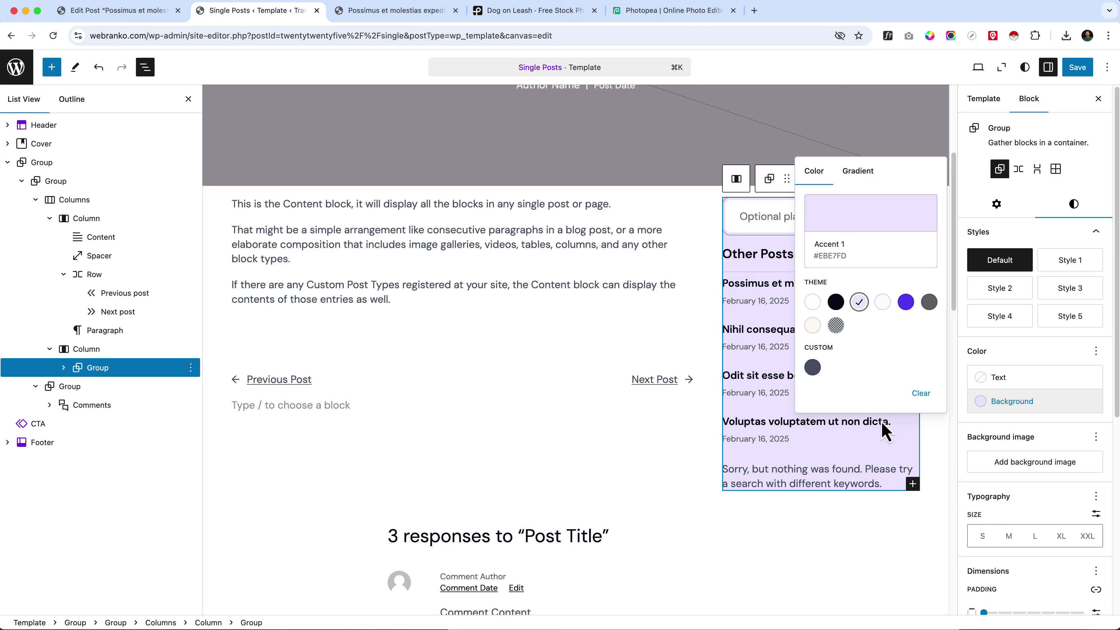
pyautogui.click(882, 303)
# Set the sidebar Group's vertical and horizontal padding to Small
pyautogui.scroll(-2, 1036, 586)
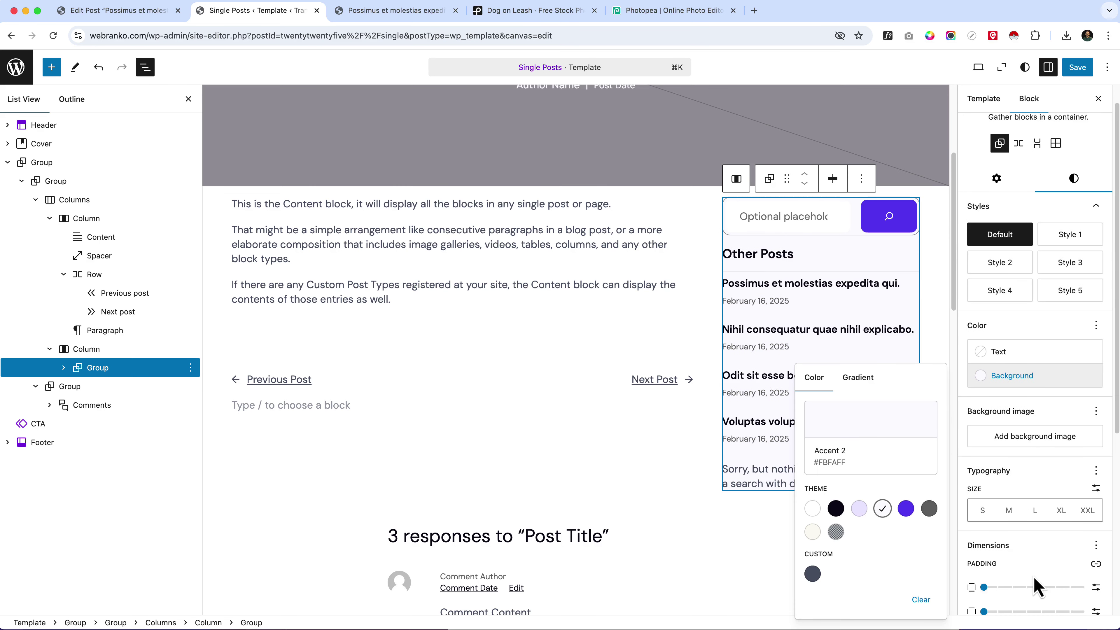
pyautogui.click(1014, 587)
pyautogui.click(1007, 612)
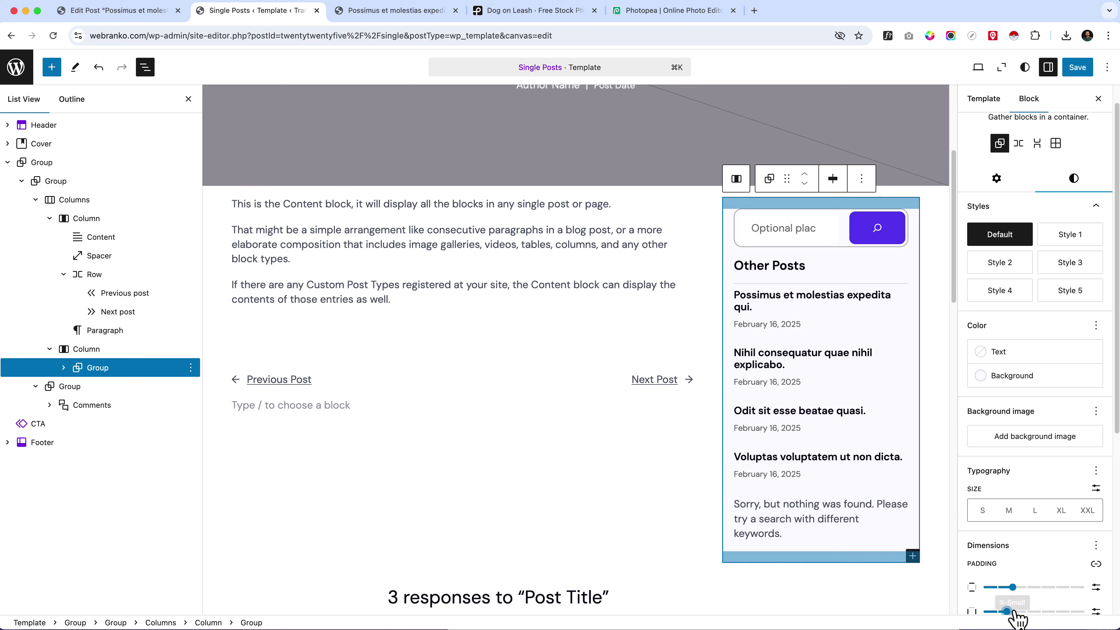
pyautogui.click(1025, 612)
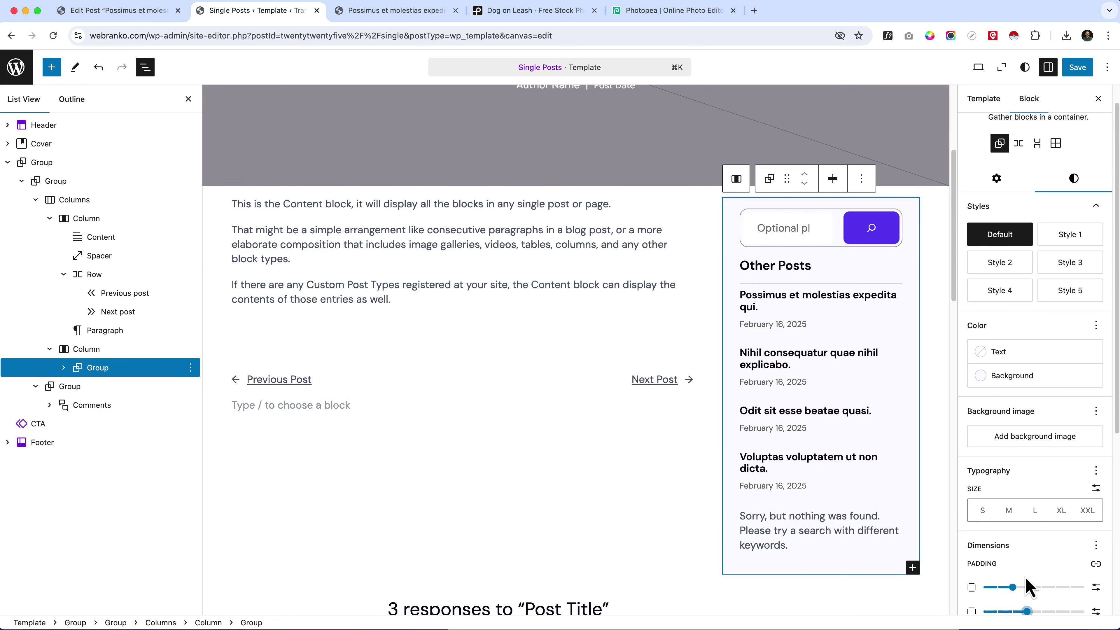
pyautogui.click(1026, 587)
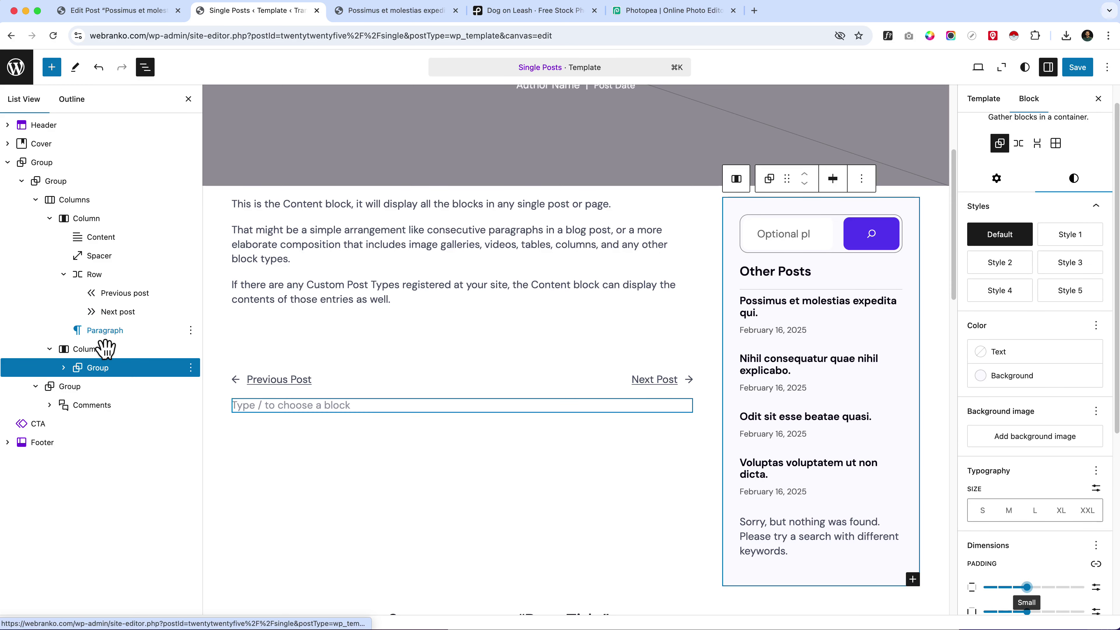
# Set the width of the column holding the Content block to 60%
pyautogui.click(100, 219)
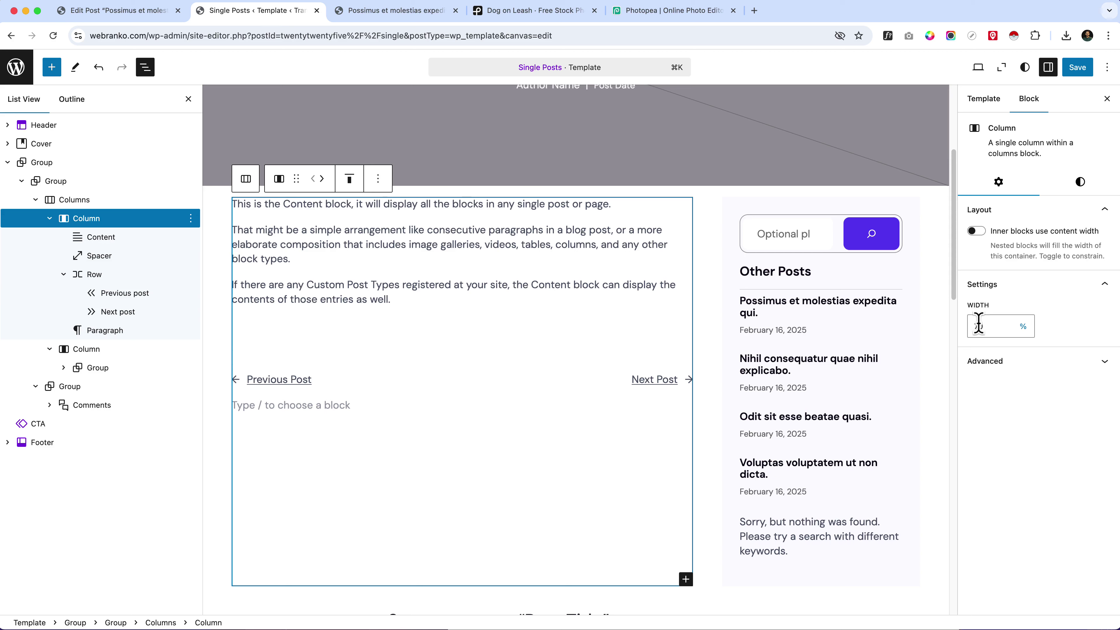
pyautogui.moveTo(978, 326); pyautogui.dragTo(965, 331)
pyautogui.write('6')
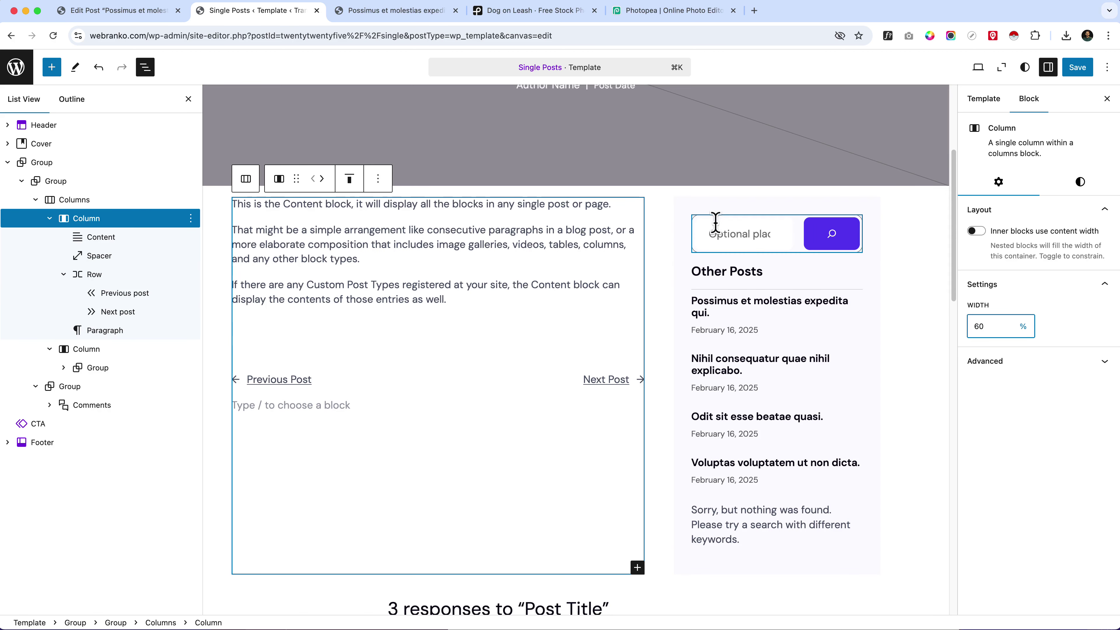
# Try a 40% width for the sidebar column, and set it back to 30%
pyautogui.click(683, 227)
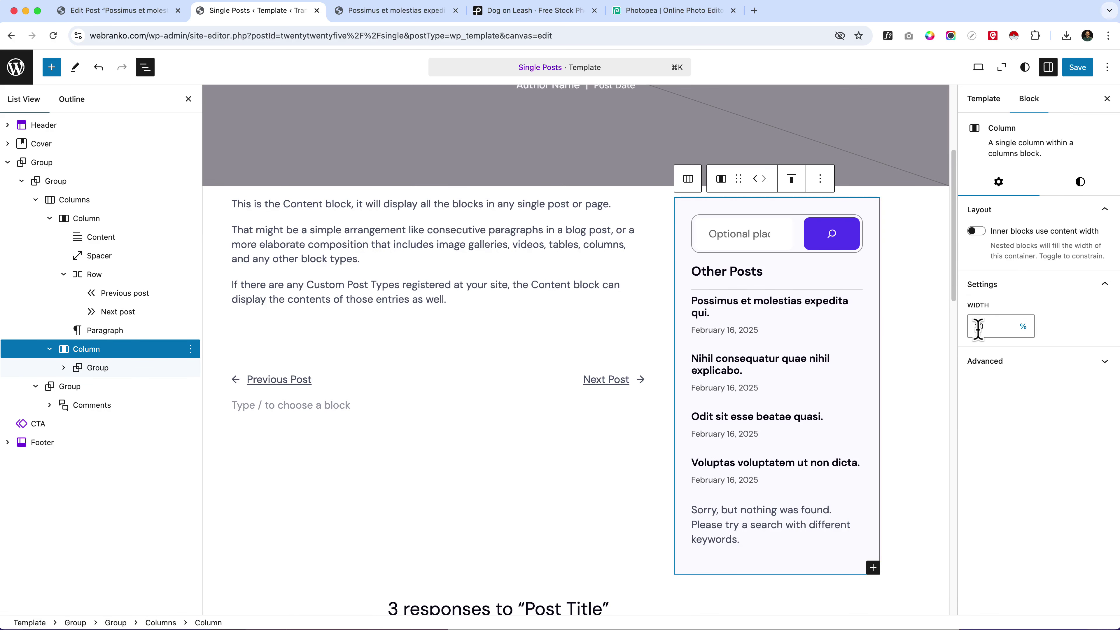
pyautogui.moveTo(979, 328); pyautogui.dragTo(956, 325)
pyautogui.write('4')
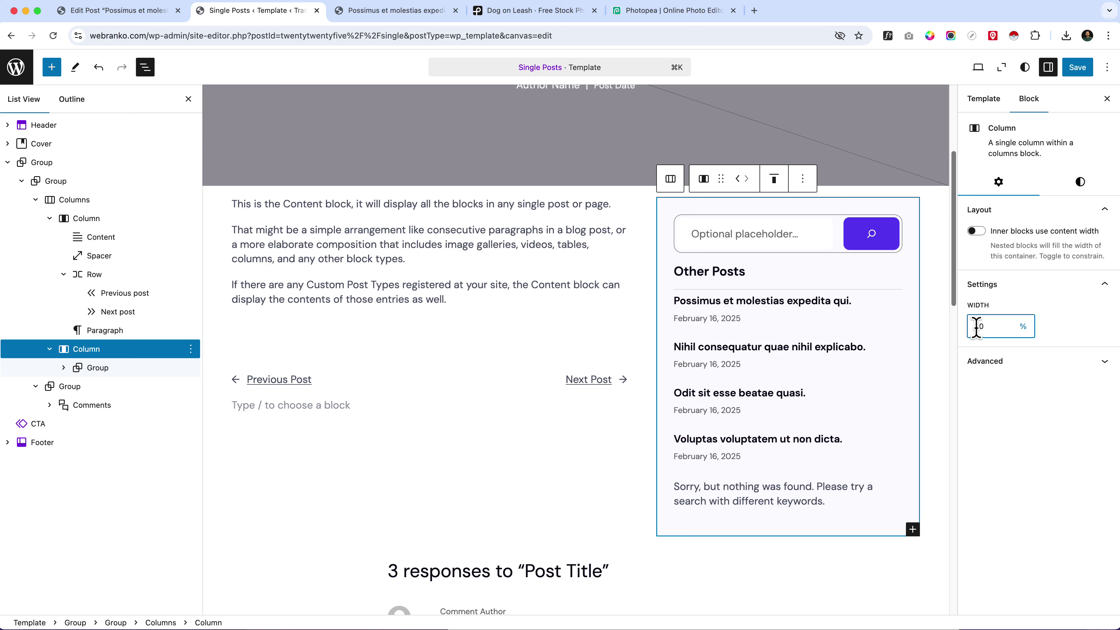
pyautogui.write('3')
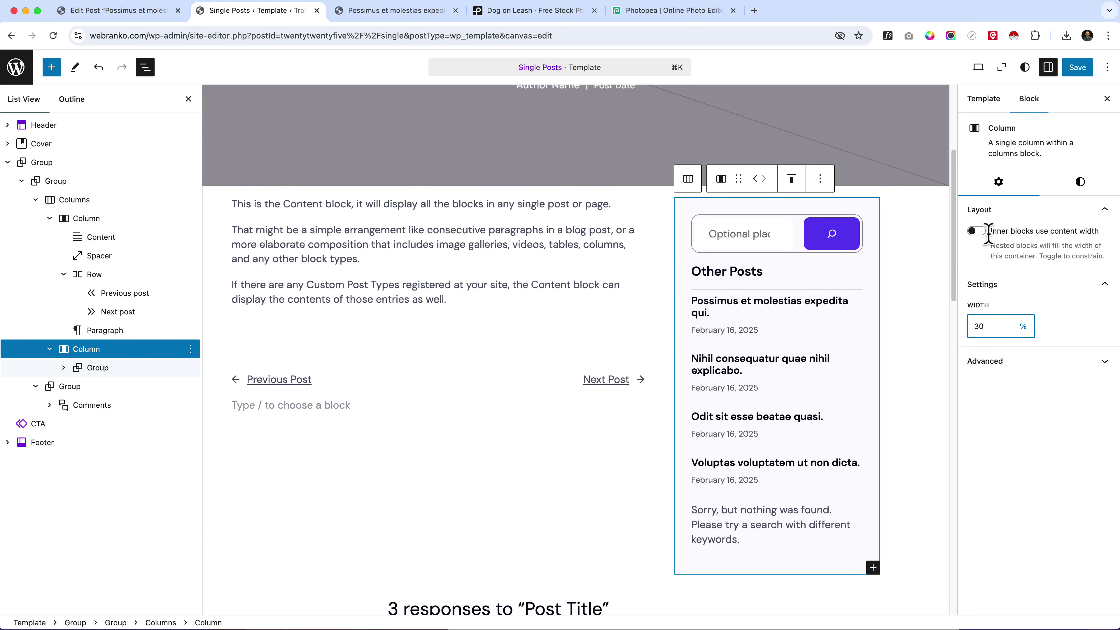
# Save the template and check the sidebar styling and comment form placement on the published post
pyautogui.click(1075, 68)
pyautogui.click(390, 13)
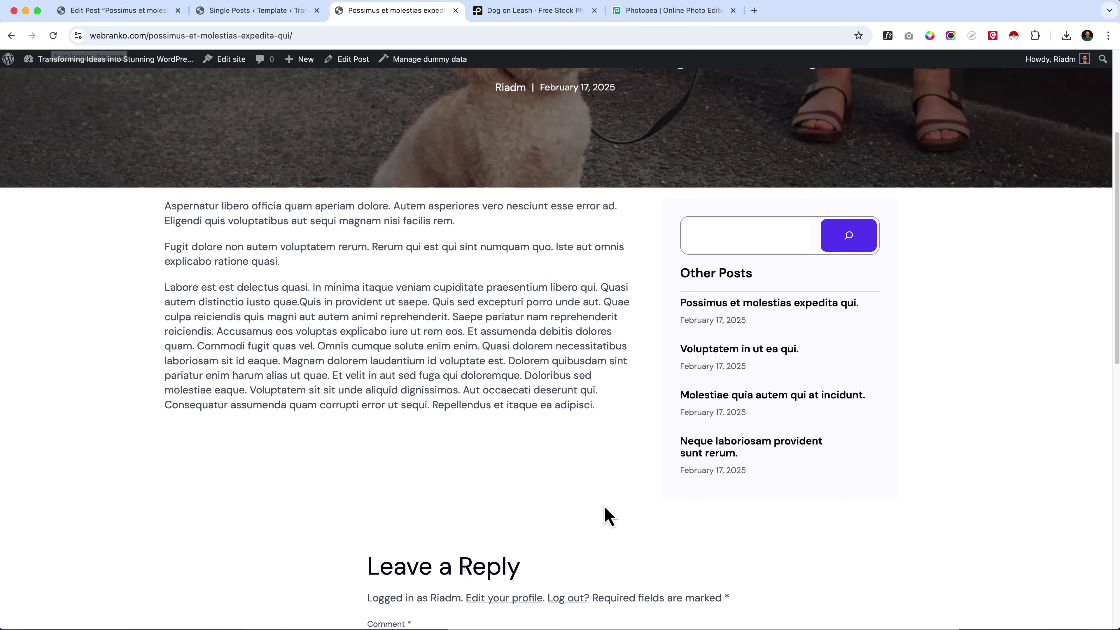
pyautogui.scroll(-1, 598, 505)
pyautogui.moveTo(378, 527); pyautogui.dragTo(488, 565)
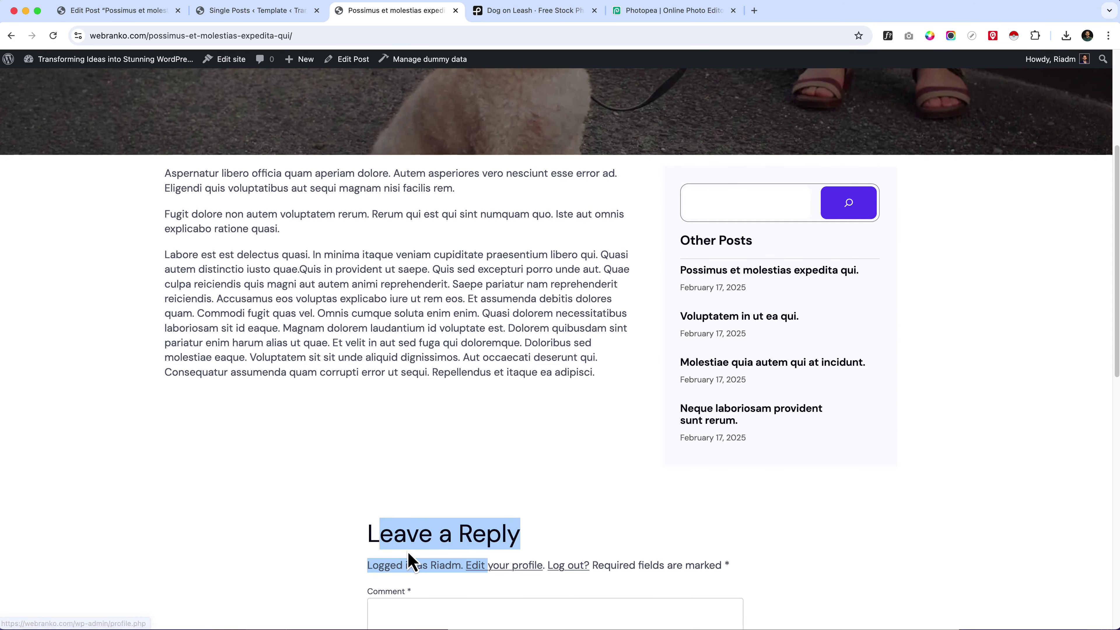
pyautogui.click(397, 494)
# In the template, move the Comments Group into the content column below the post navigation Row, in place of the empty paragraph
pyautogui.click(255, 11)
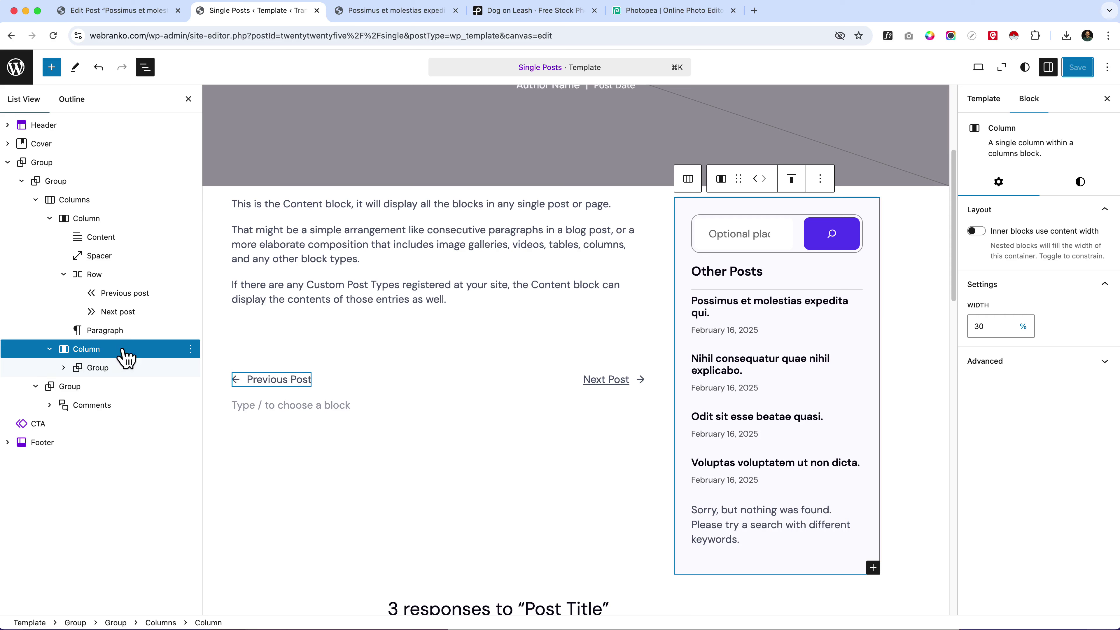
pyautogui.click(49, 349)
pyautogui.click(126, 278)
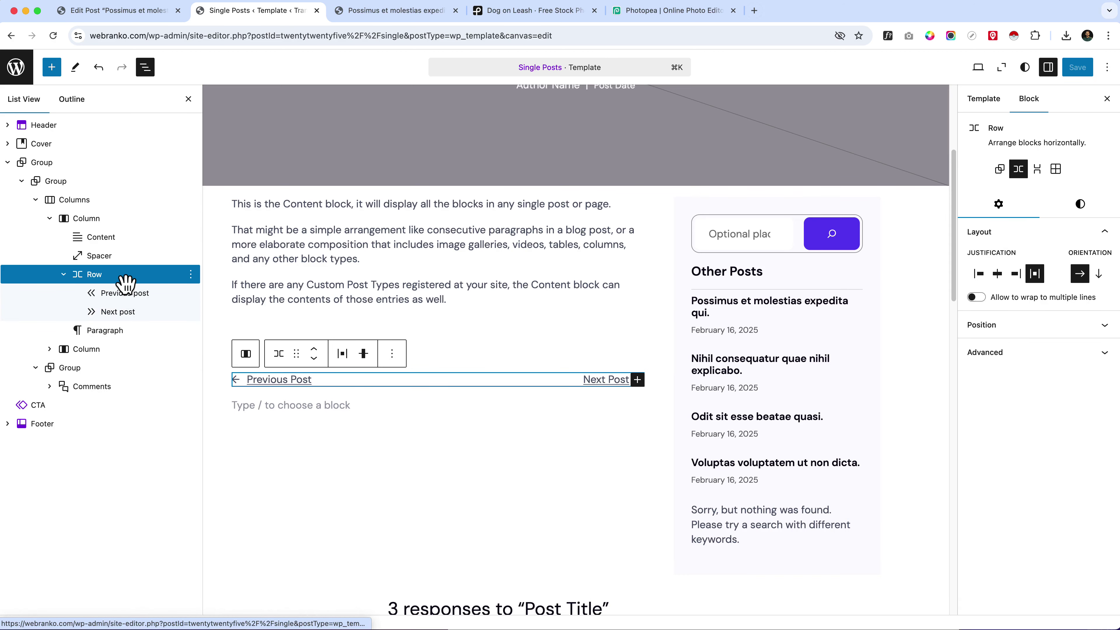
pyautogui.click(591, 379)
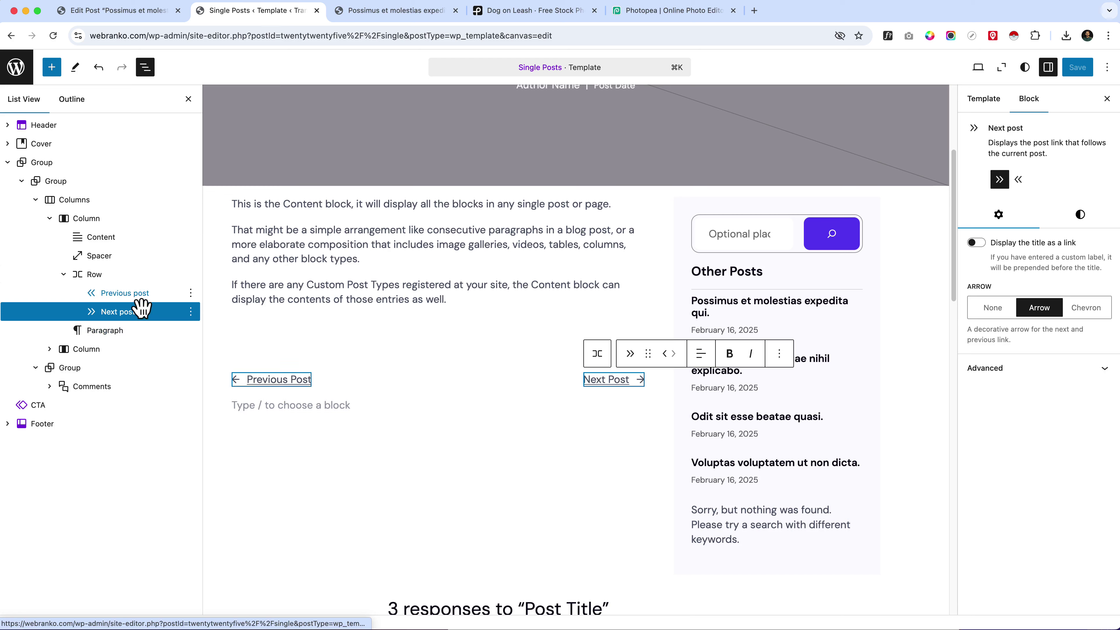
pyautogui.click(119, 275)
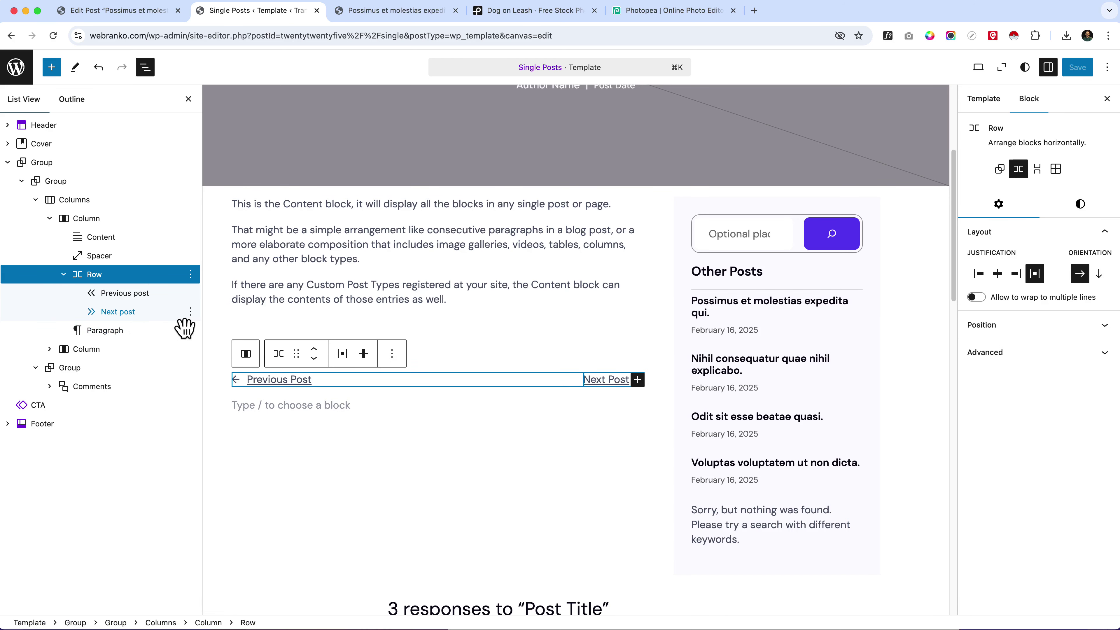
pyautogui.click(83, 367)
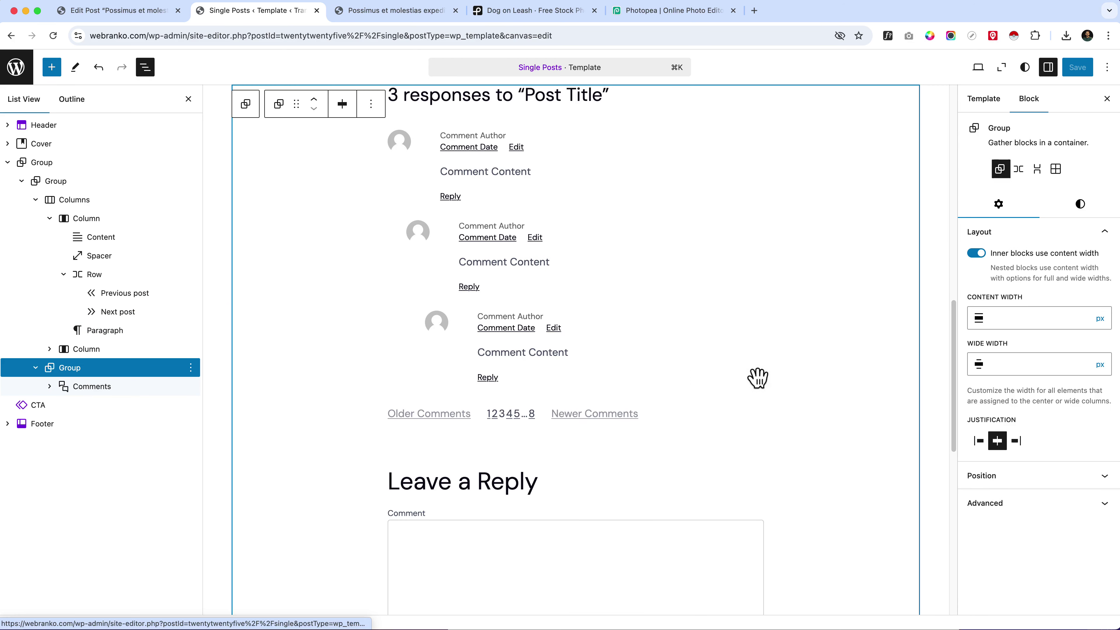
pyautogui.scroll(5, 662, 335)
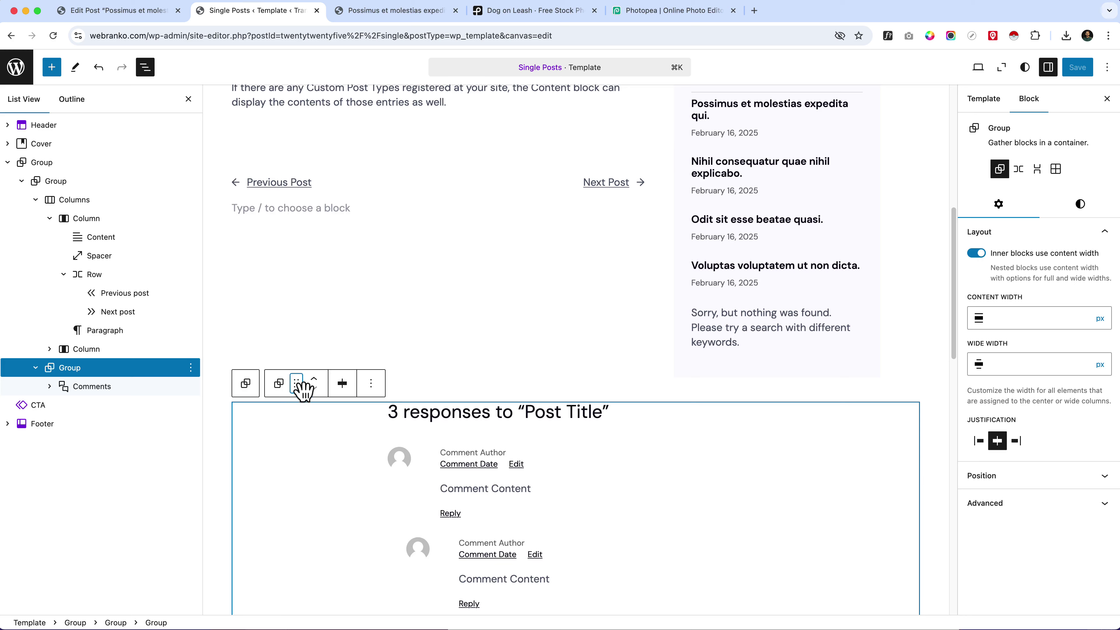
pyautogui.moveTo(296, 383); pyautogui.dragTo(293, 234)
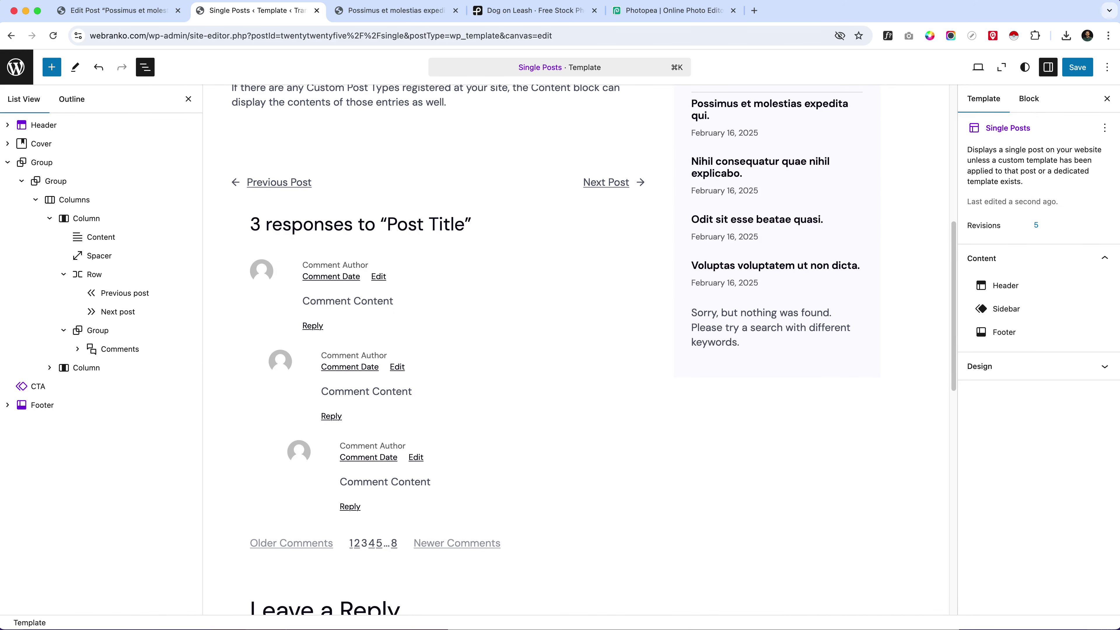
# Save the template and check the relocated comment form on the published post
pyautogui.click(1076, 67)
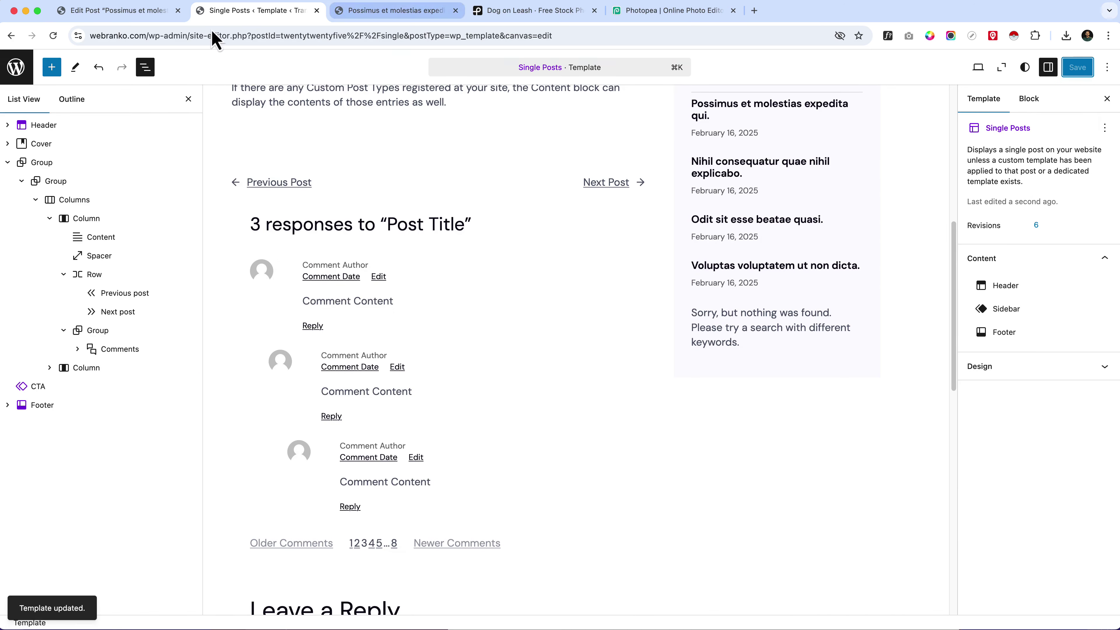
pyautogui.click(370, 9)
pyautogui.scroll(-3, 459, 408)
pyautogui.moveTo(205, 379); pyautogui.dragTo(730, 516)
pyautogui.scroll(-7, 729, 515)
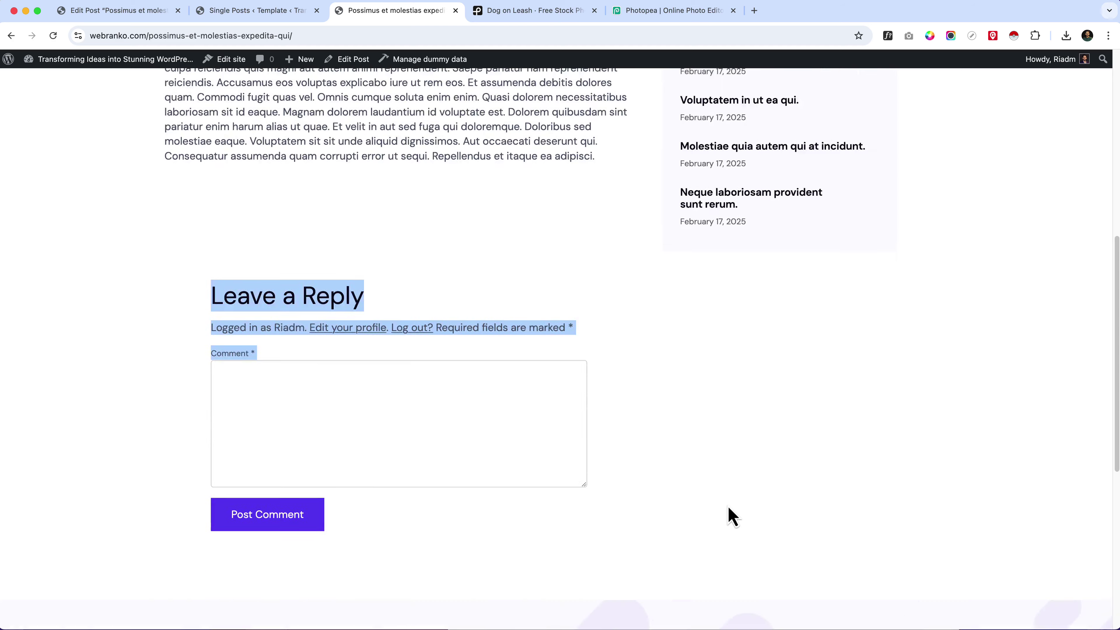
# Open the published post's URL in an incognito window, check its comment form as a logged-out visitor, and close that window
pyautogui.click(421, 34)
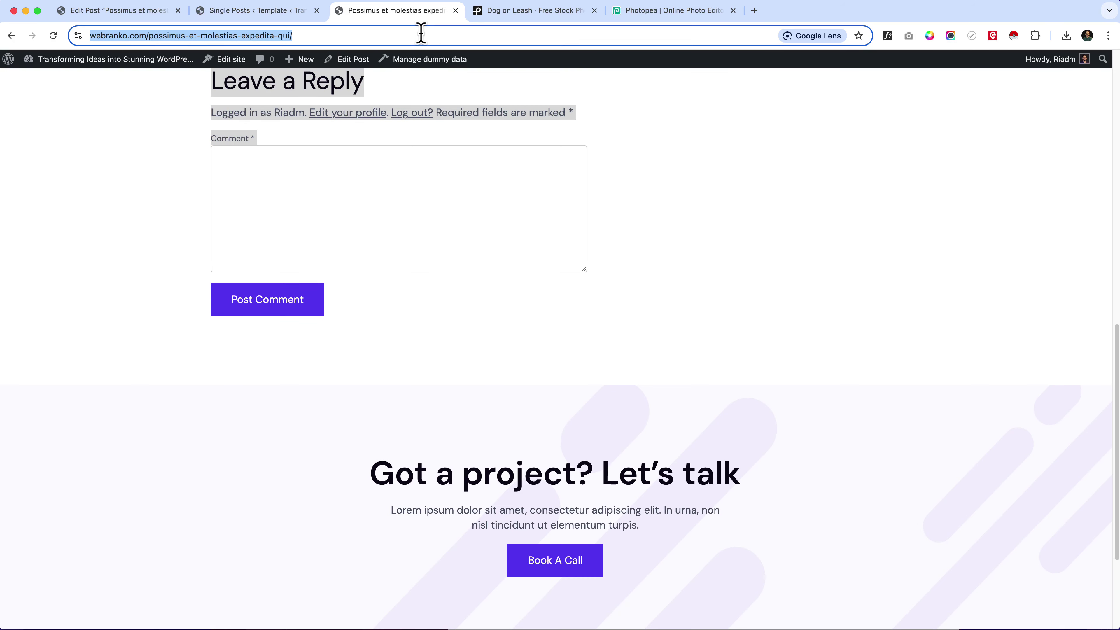
pyautogui.press('super+c')
pyautogui.press('super+shift+n')
pyautogui.press('super+v')
pyautogui.press('Return')
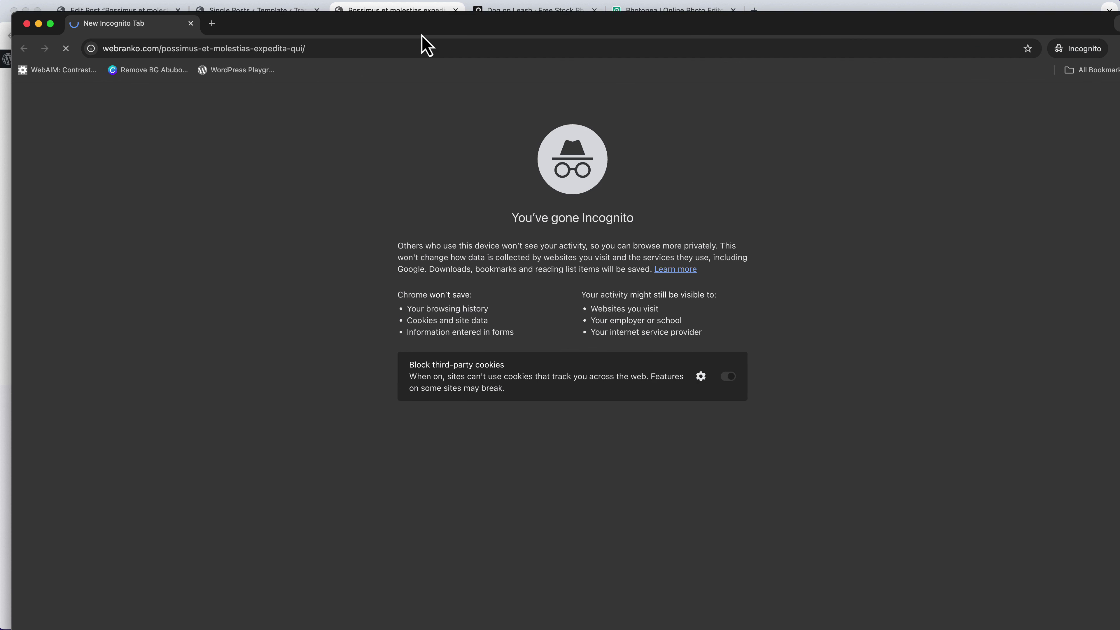
pyautogui.scroll(-10, 437, 442)
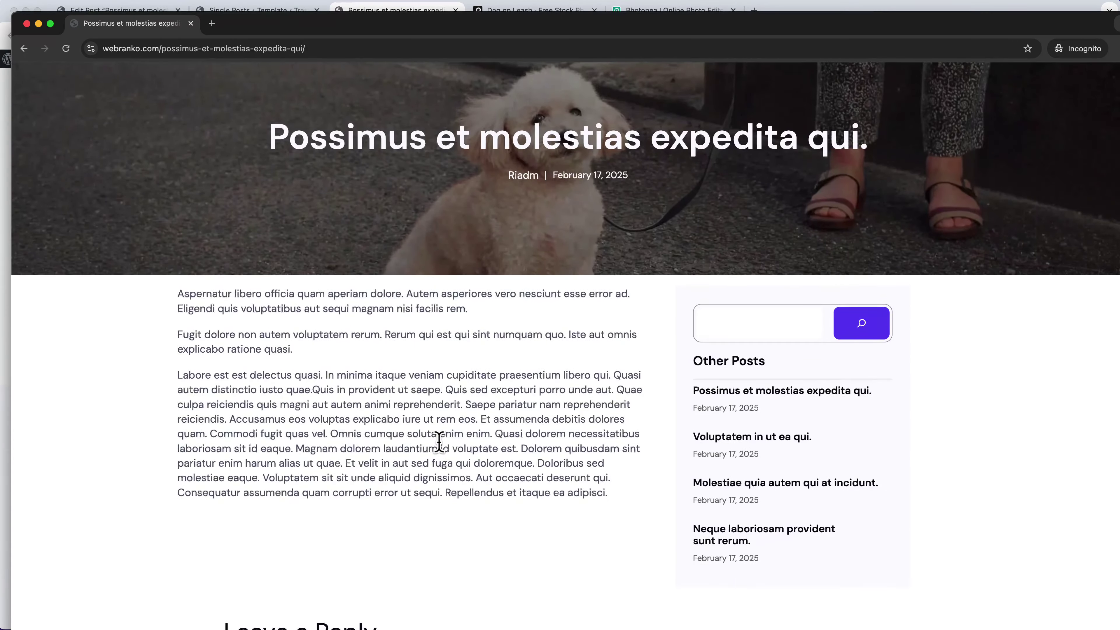
pyautogui.scroll(-7, 309, 366)
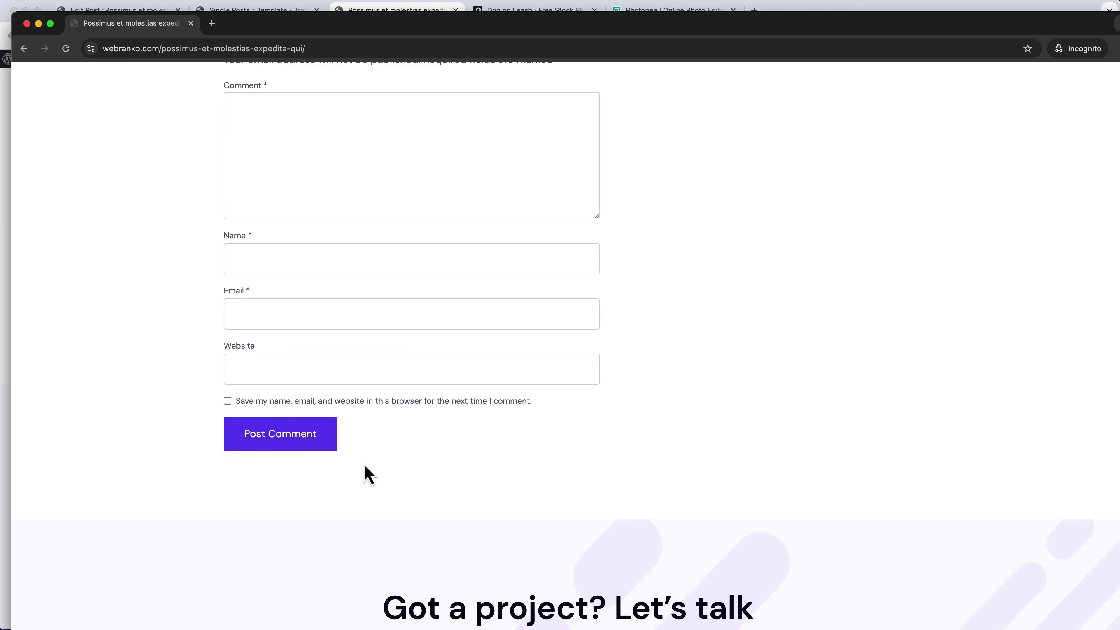
pyautogui.scroll(7, 372, 476)
pyautogui.scroll(1, 45, 207)
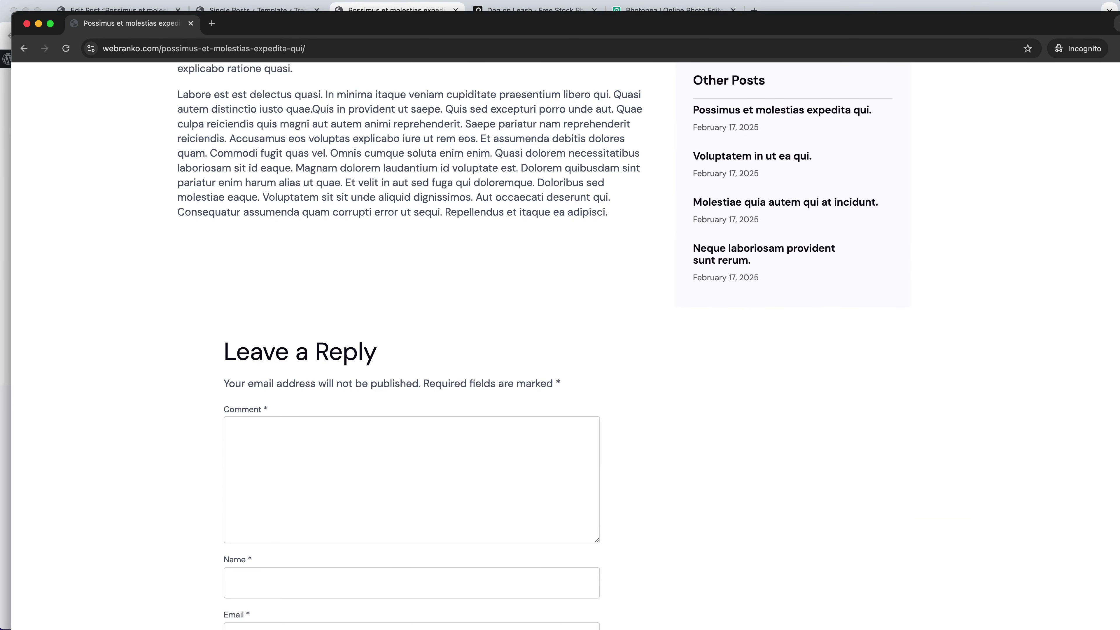
pyautogui.click(26, 24)
# In the Single Posts template, add an empty paragraph above the post navigation Row and save the template
pyautogui.click(291, 12)
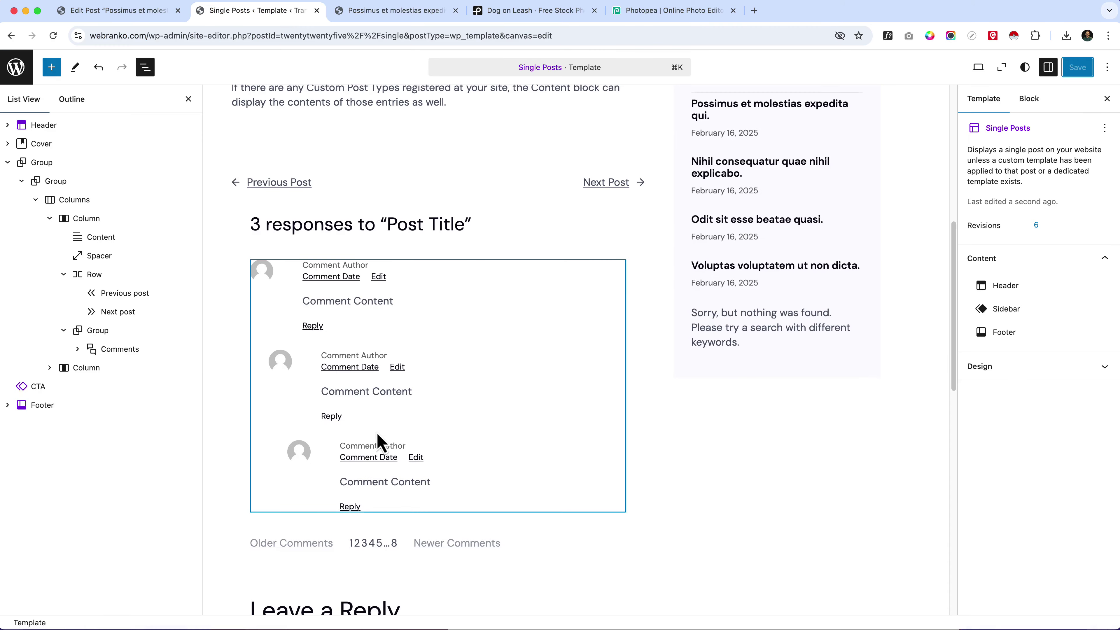
pyautogui.click(393, 182)
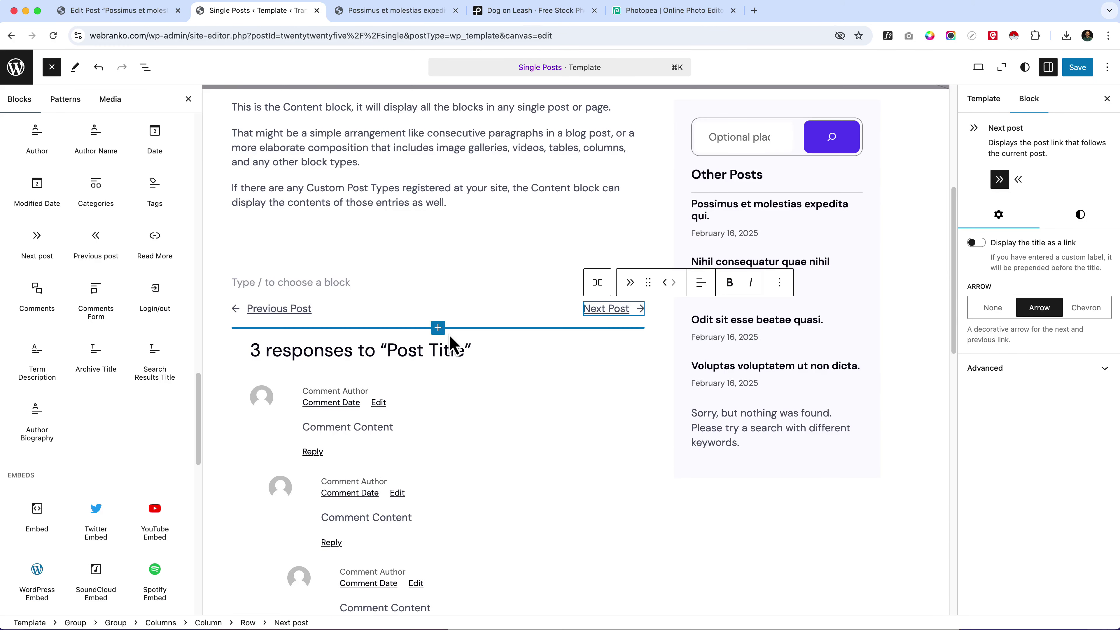
pyautogui.scroll(7, 360, 238)
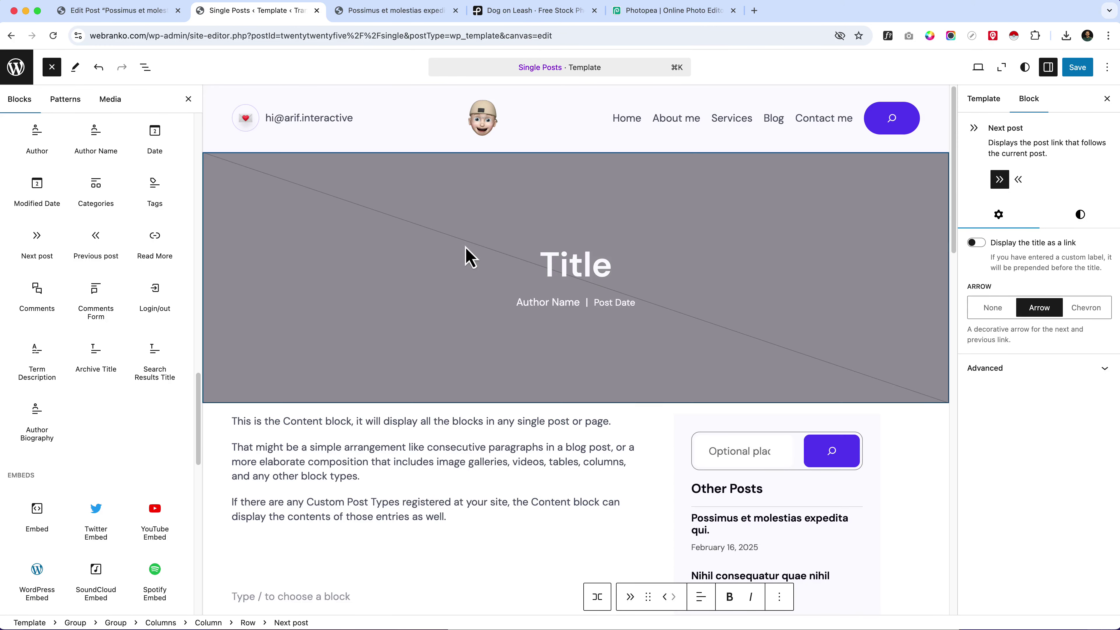
pyautogui.click(1076, 71)
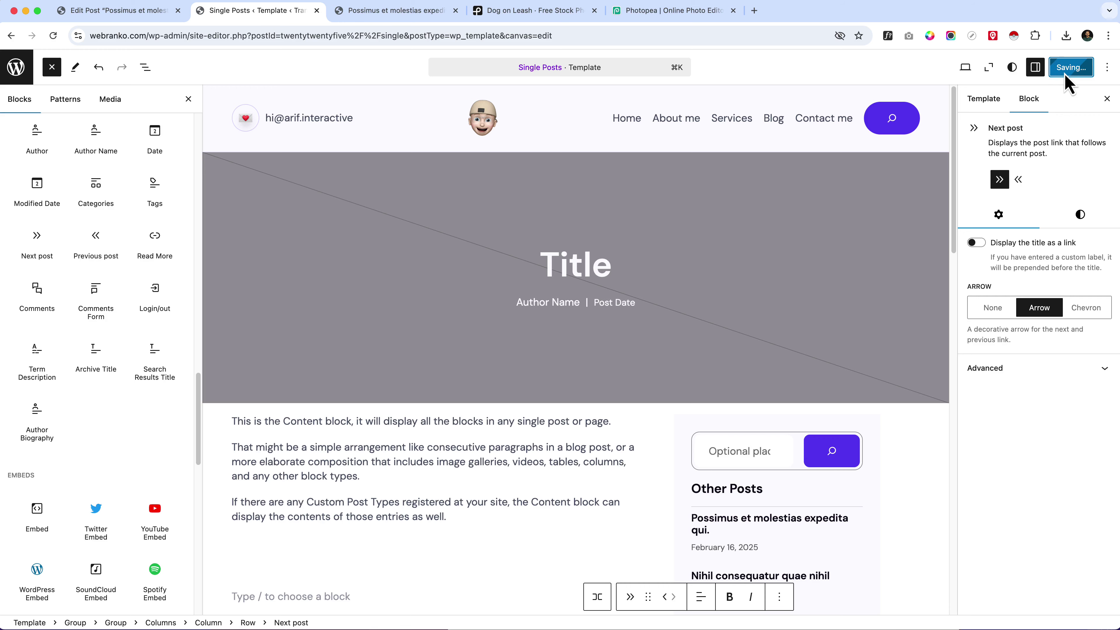
# Review the published post's cover header, content column and sidebar
pyautogui.click(408, 12)
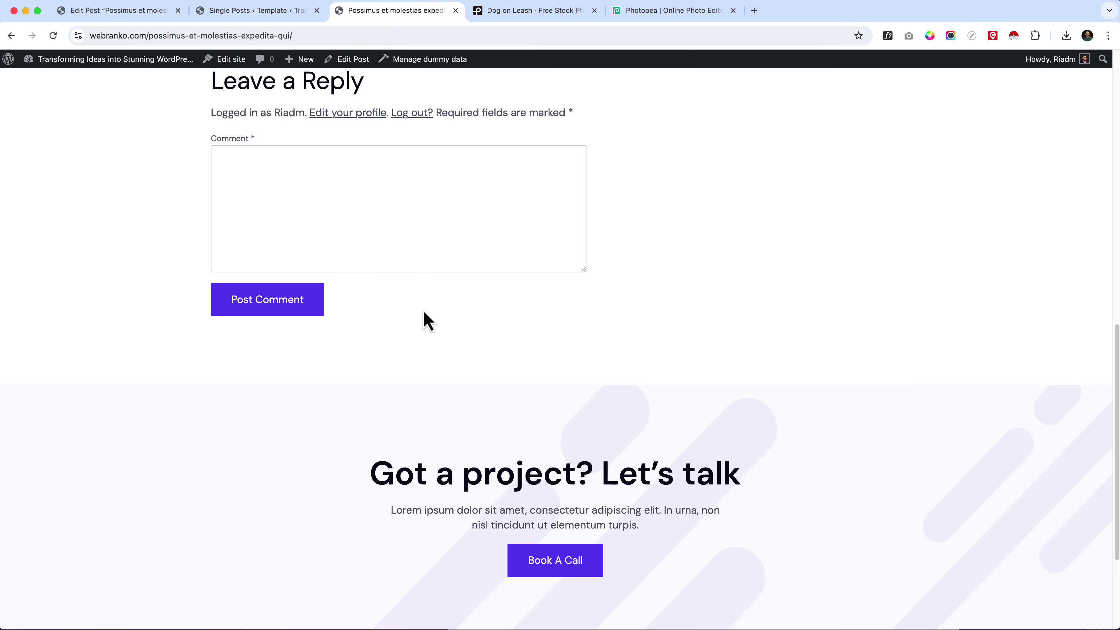
pyautogui.scroll(15, 424, 339)
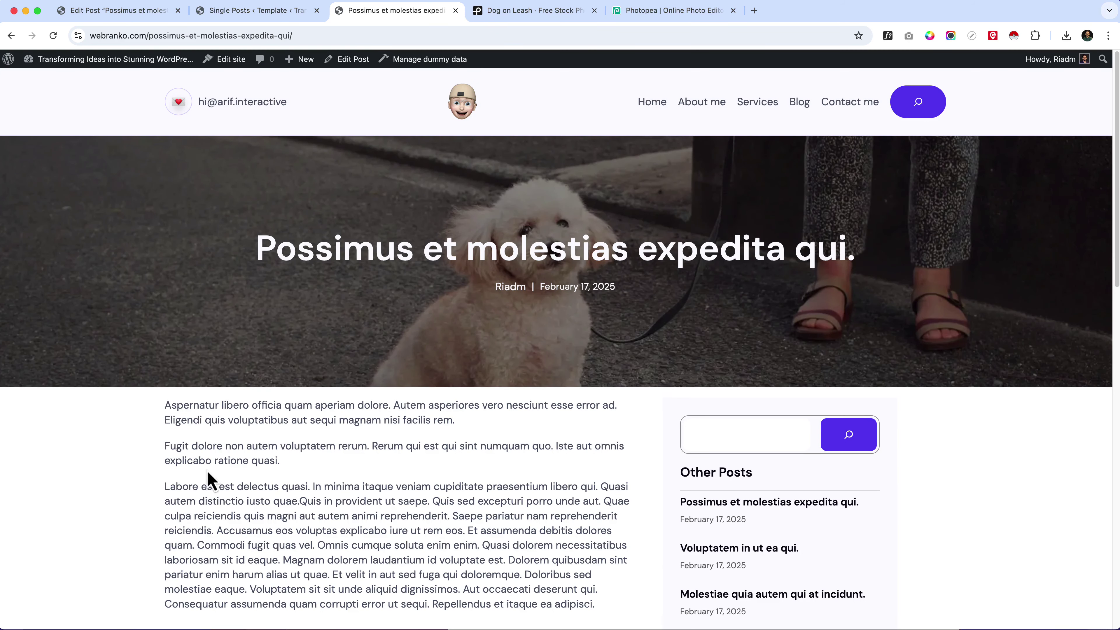
pyautogui.scroll(-5, 264, 454)
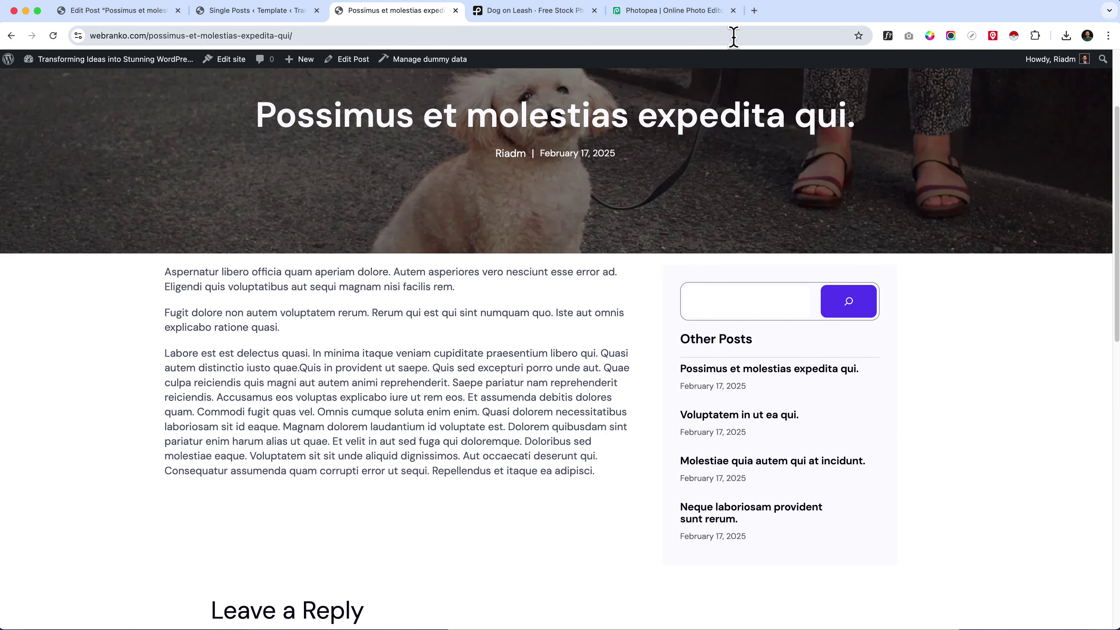
# Search the web for wpbeginner in a new browser tab and open its blog page
pyautogui.click(755, 10)
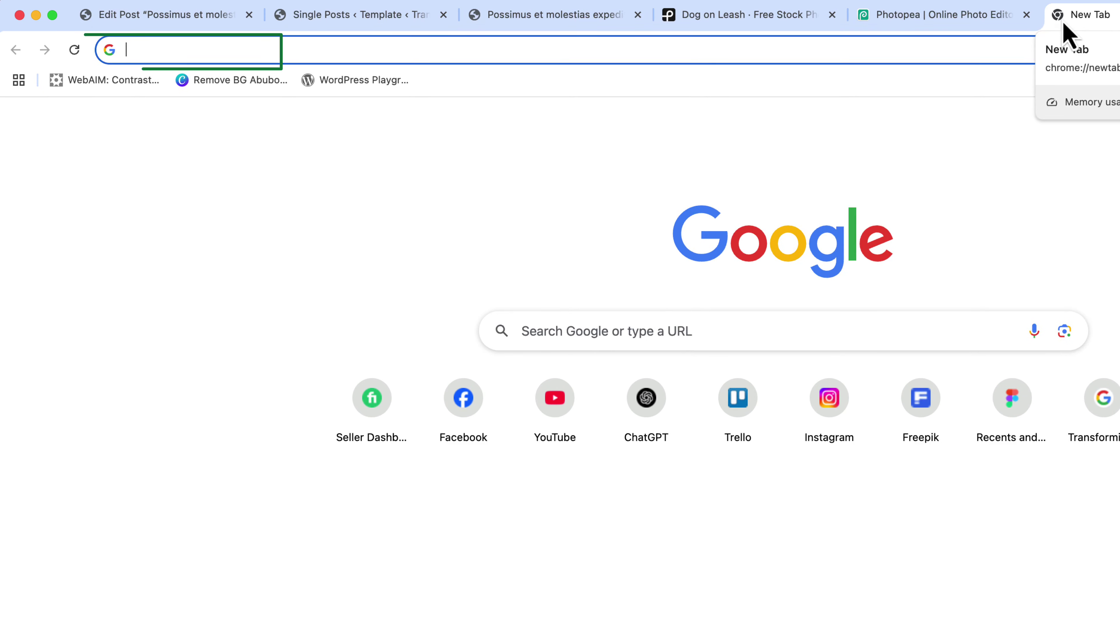
pyautogui.write('we')
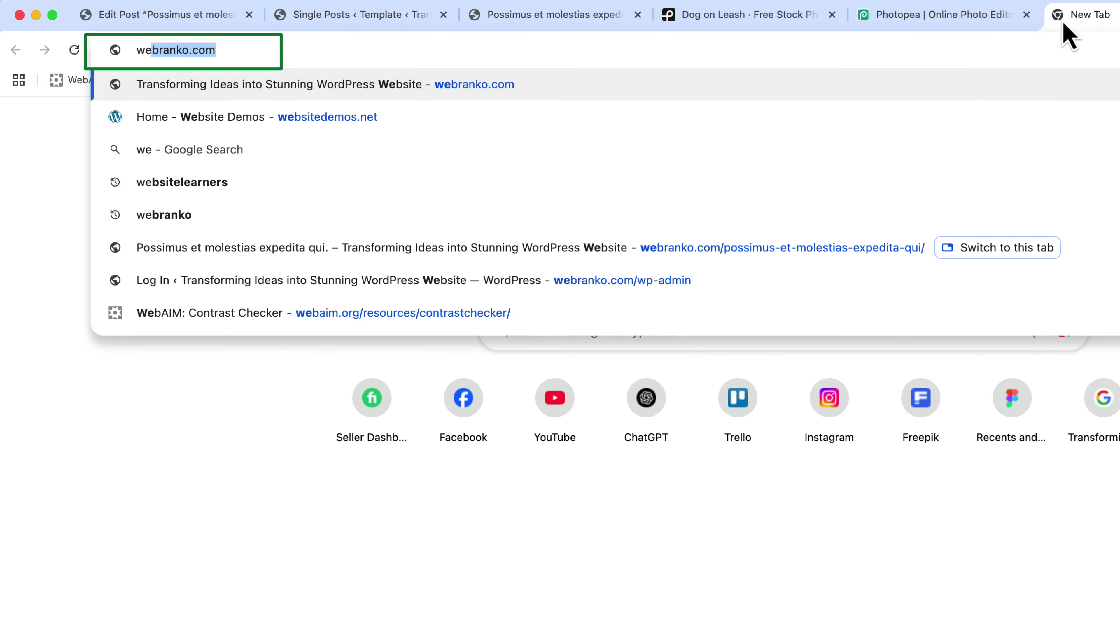
pyautogui.press('BackSpace')
pyautogui.press('BackSpace')
pyautogui.press('BackSpace')
pyautogui.write('wp')
pyautogui.press('BackSpace')
pyautogui.press('BackSpace')
pyautogui.press('BackSpace')
pyautogui.write('w')
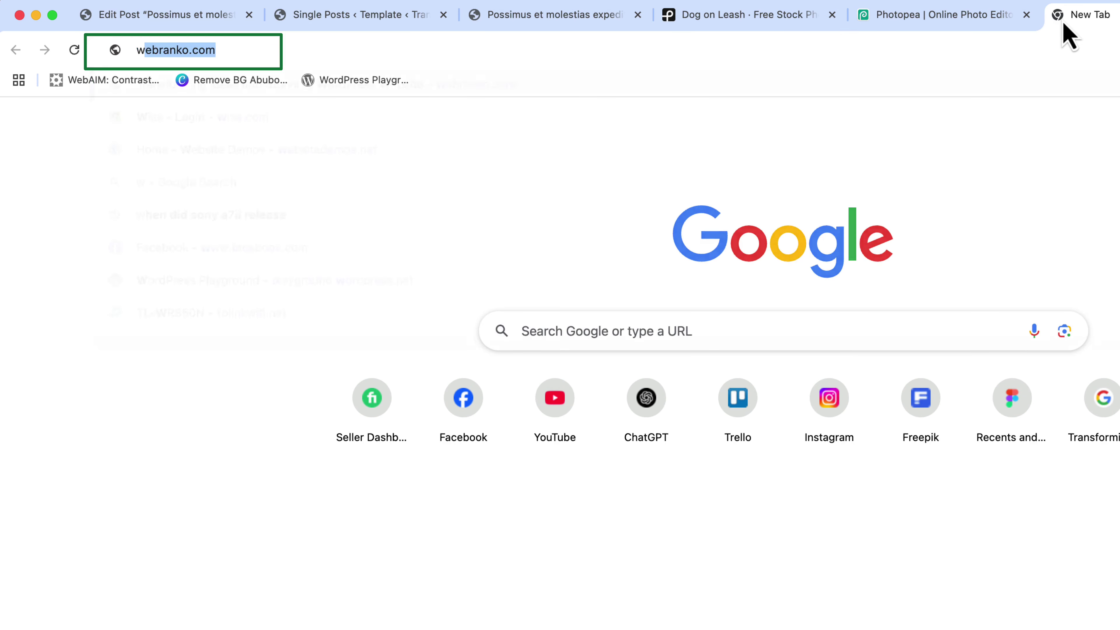
pyautogui.write('pbeginners')
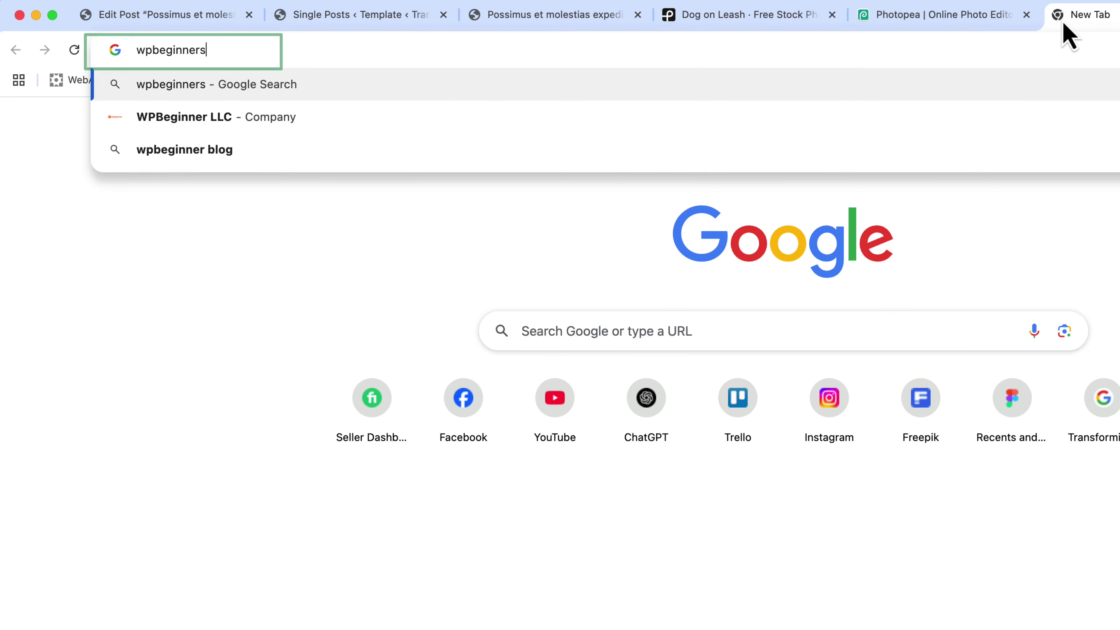
pyautogui.press('BackSpace')
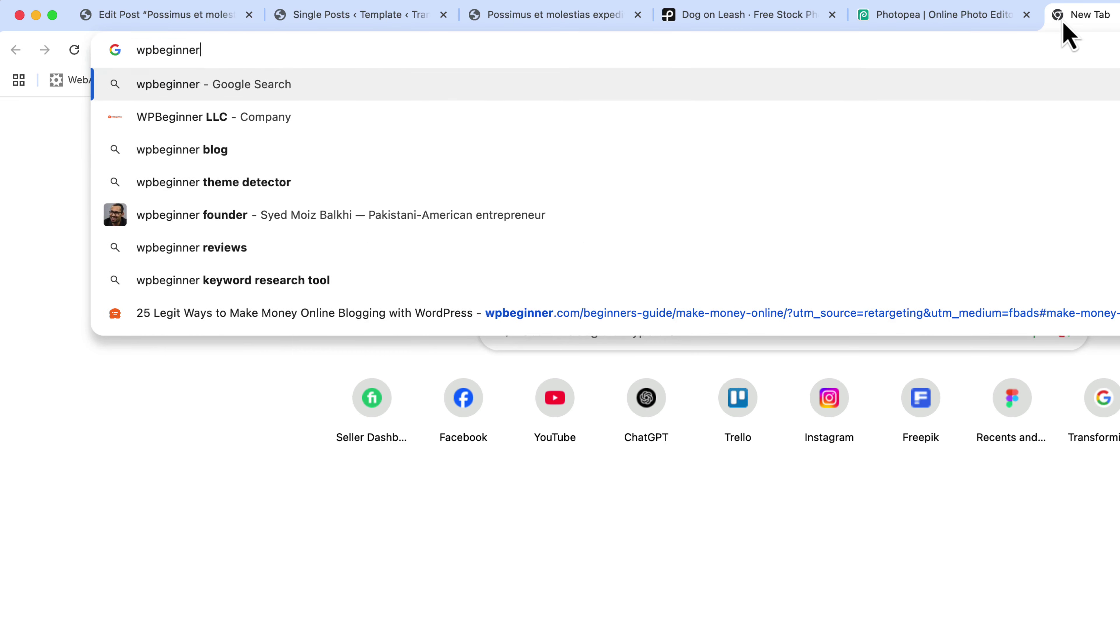
pyautogui.press('Return')
pyautogui.click(223, 379)
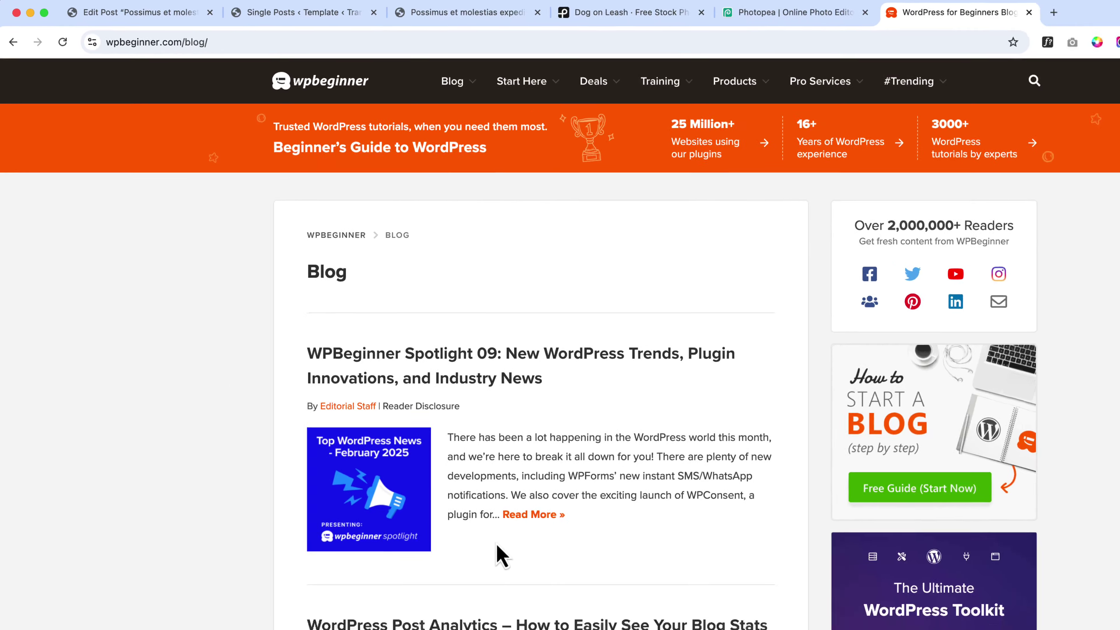
# Open the blog article "WordPress Post Analytics – How to Easily See Your Blog Stats"
pyautogui.scroll(-3, 500, 495)
pyautogui.scroll(-3, 500, 441)
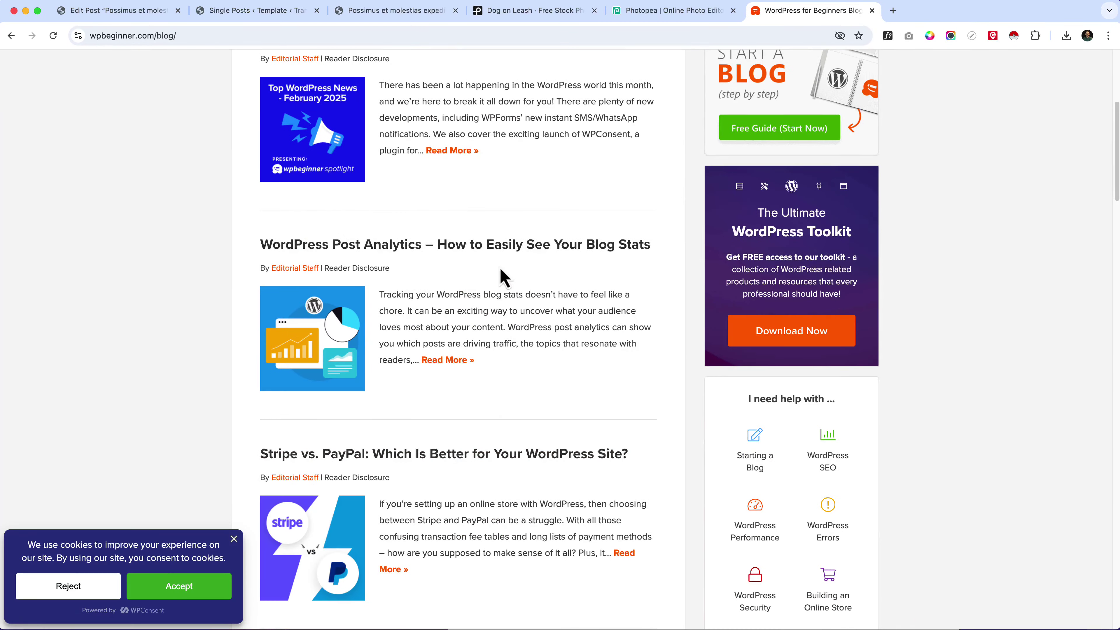
pyautogui.click(505, 255)
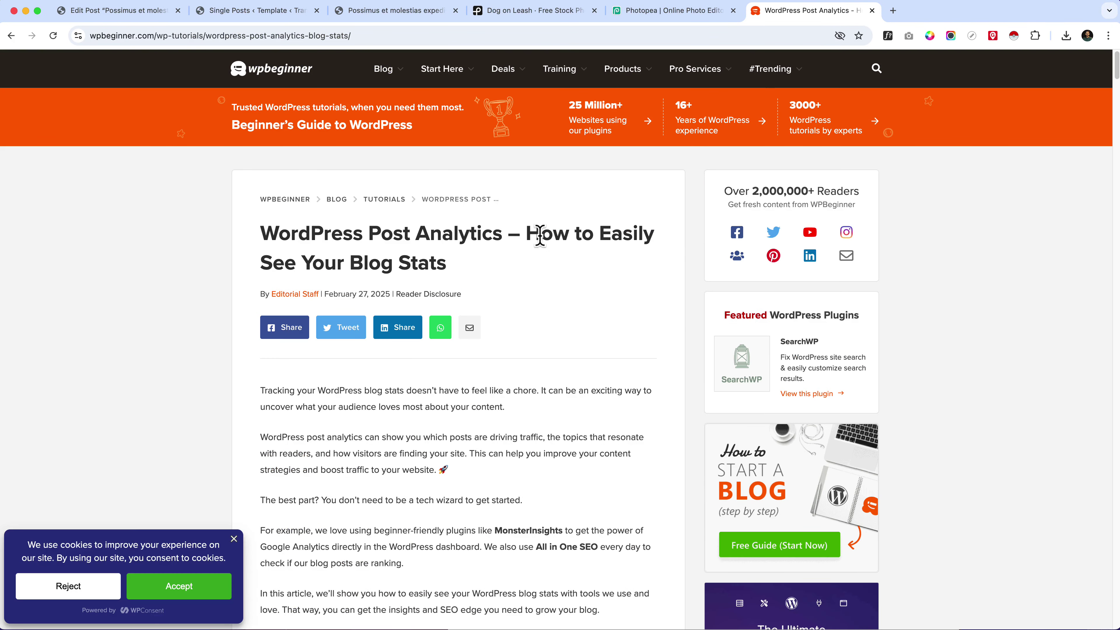
# Examine the article's title area, content and sidebar widgets as a layout reference, dismiss the training popup, and return to the Single Posts template
pyautogui.scroll(-15, 522, 375)
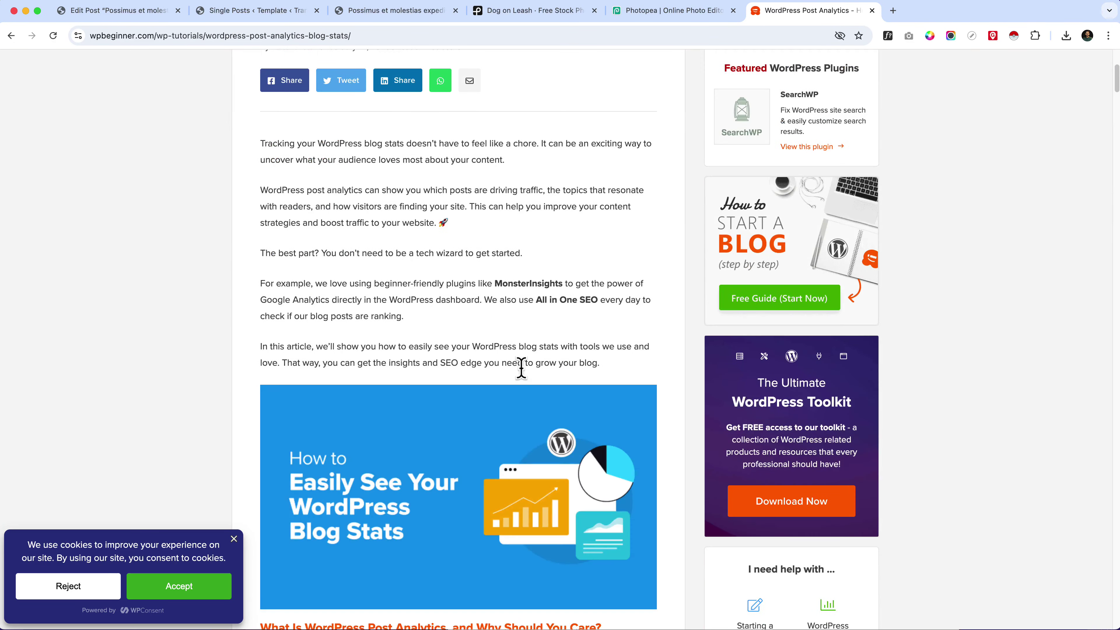
pyautogui.scroll(-10, 524, 379)
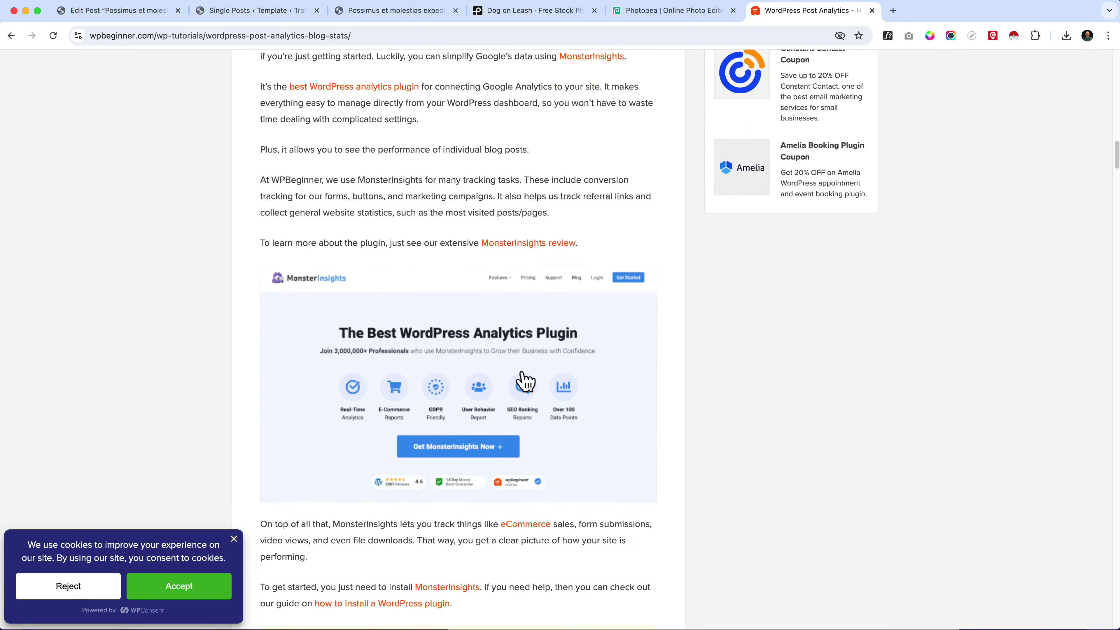
pyautogui.scroll(20, 520, 386)
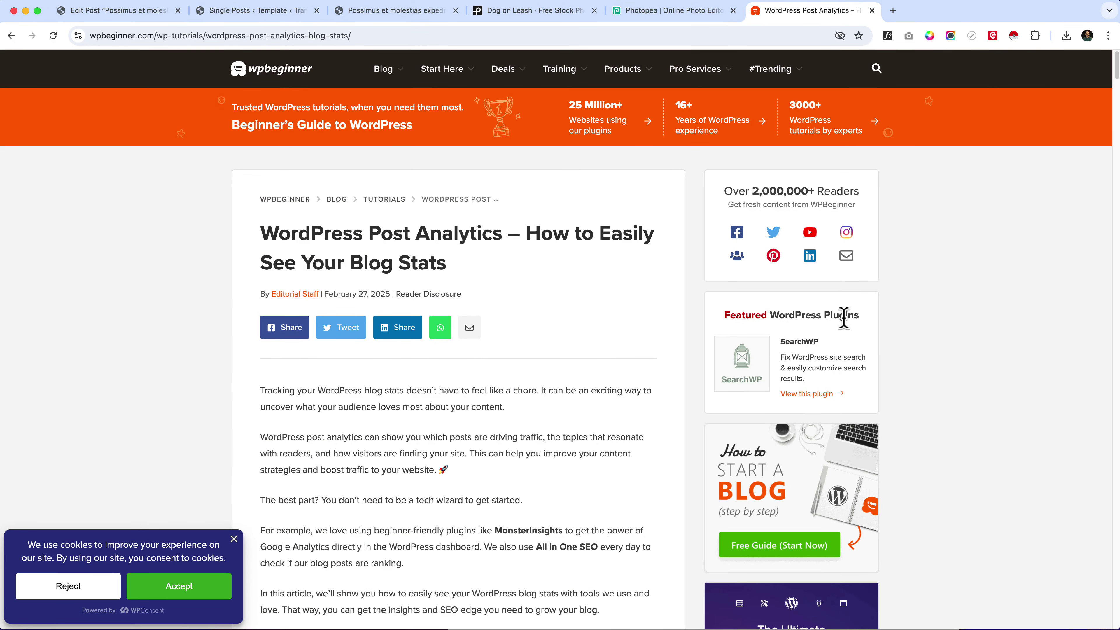
pyautogui.scroll(-3, 828, 309)
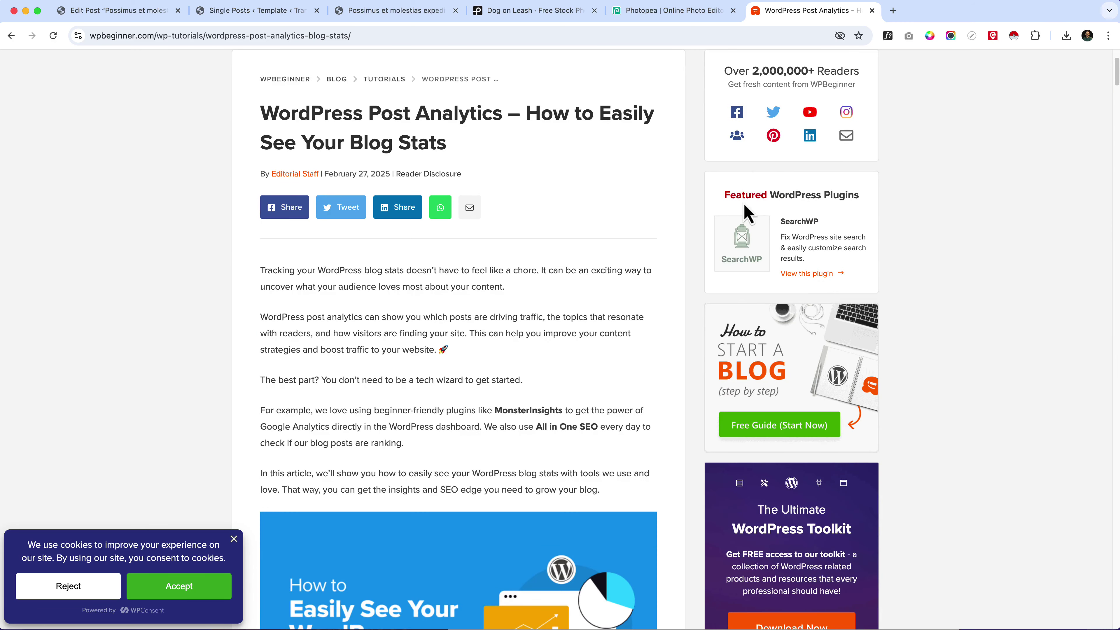
pyautogui.scroll(-6, 801, 349)
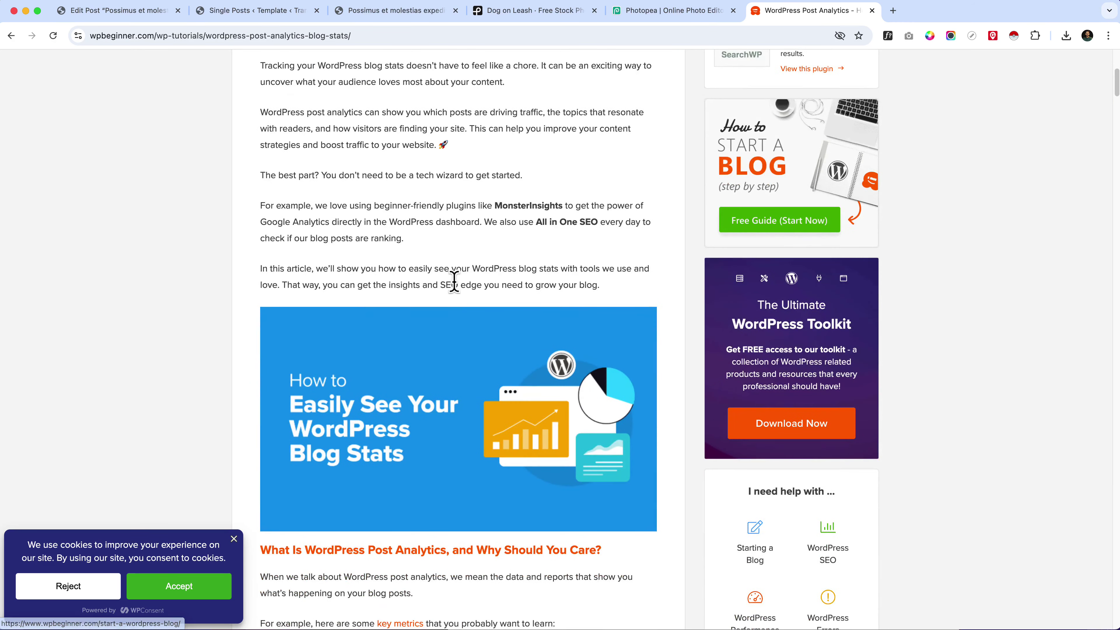
pyautogui.scroll(10, 453, 282)
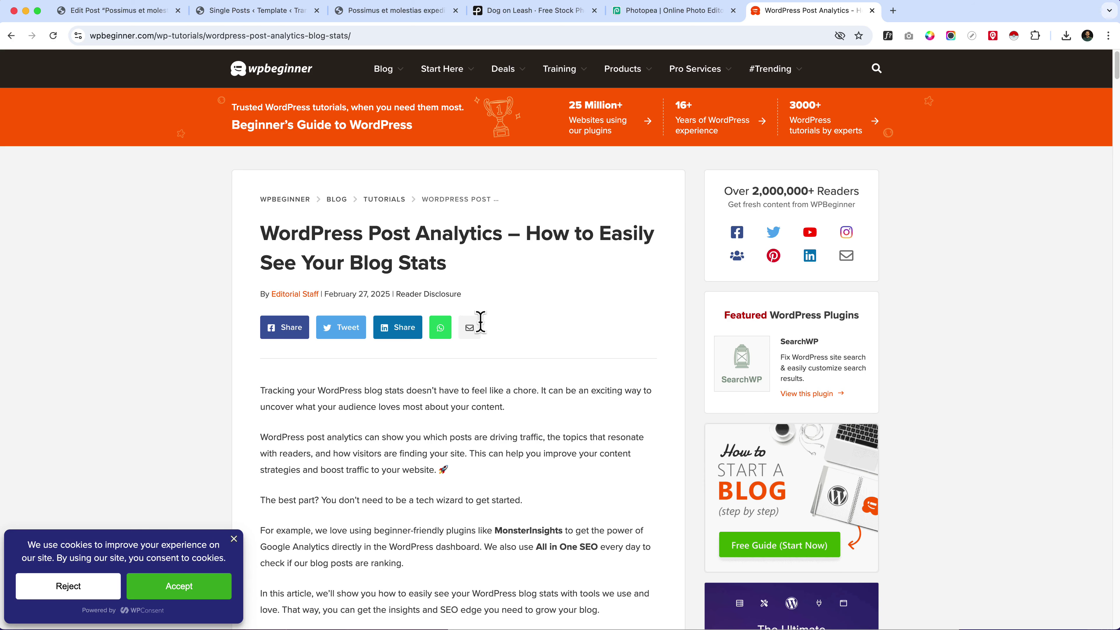
pyautogui.scroll(-1, 607, 400)
pyautogui.scroll(-5, 607, 404)
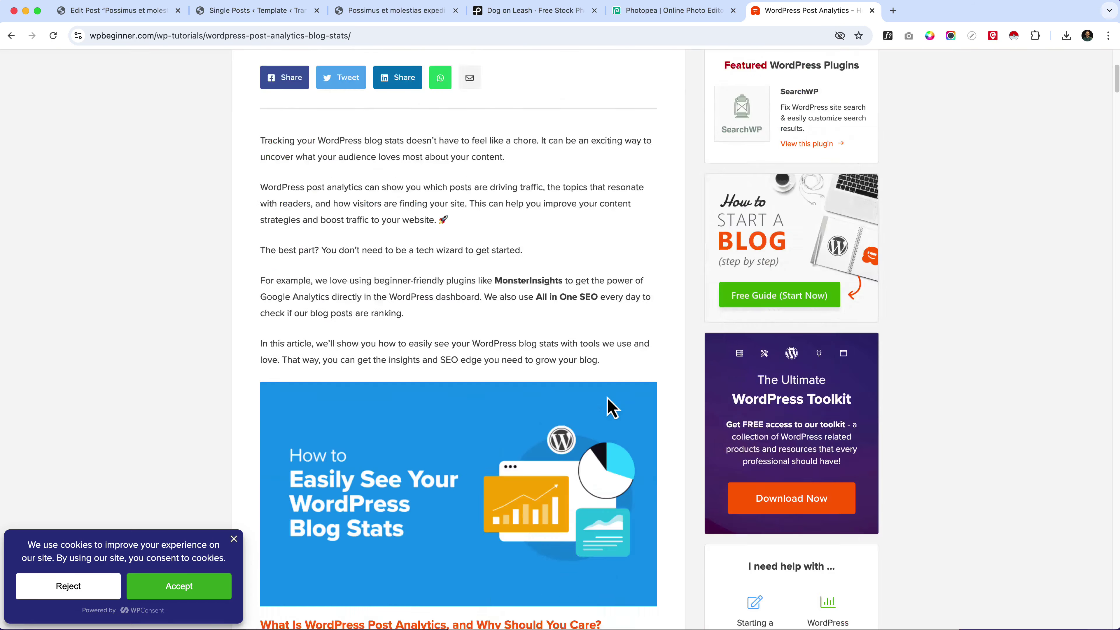
pyautogui.scroll(-20, 607, 399)
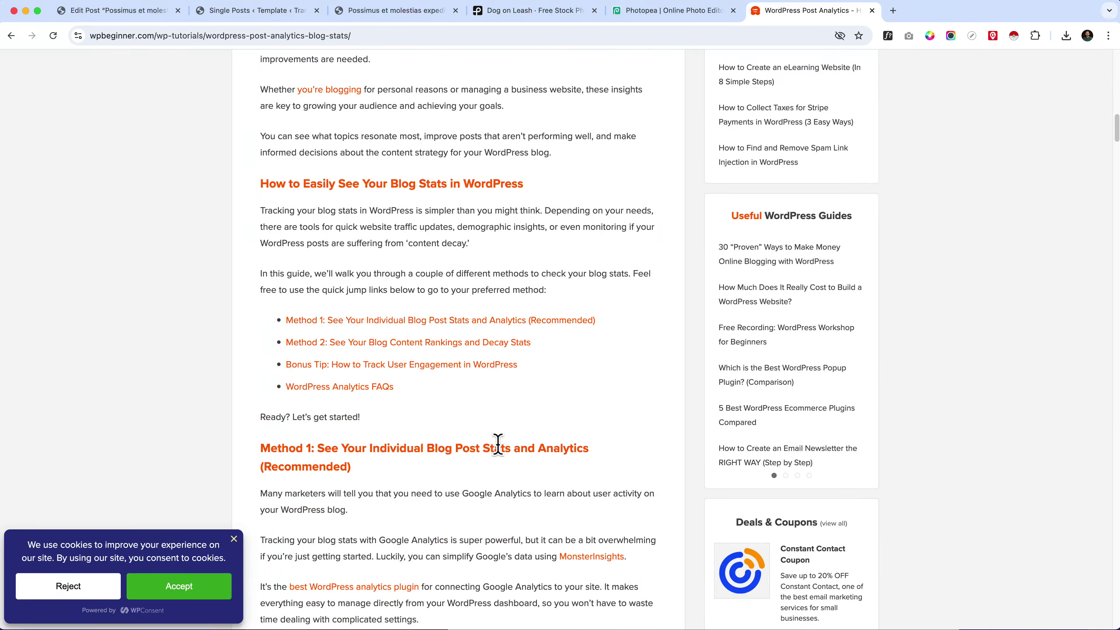
pyautogui.scroll(-20, 497, 443)
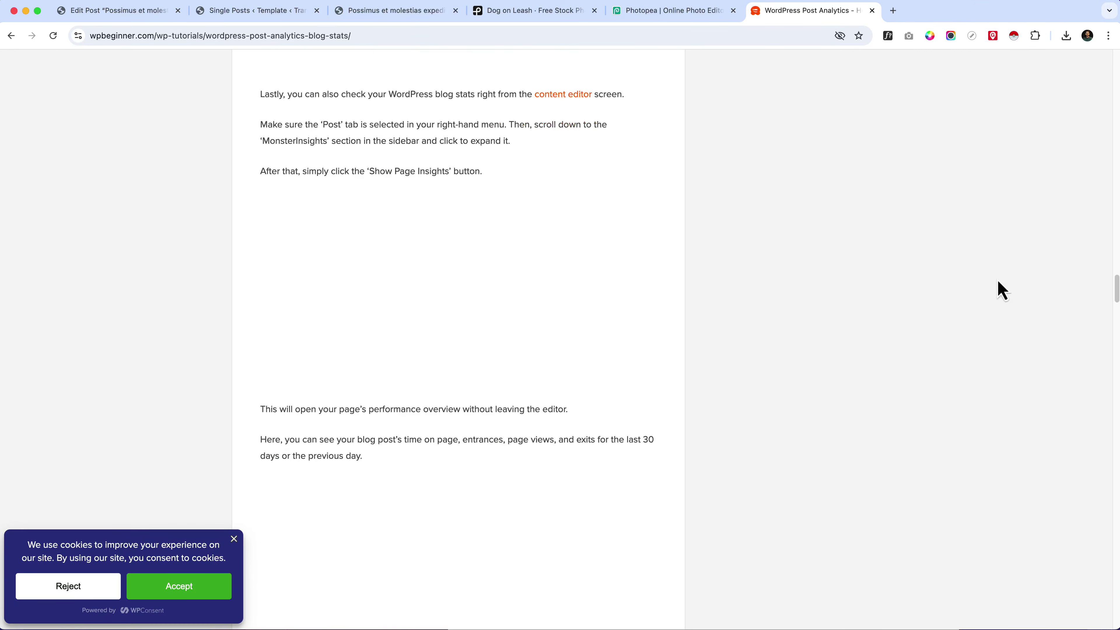
pyautogui.scroll(20, 590, 438)
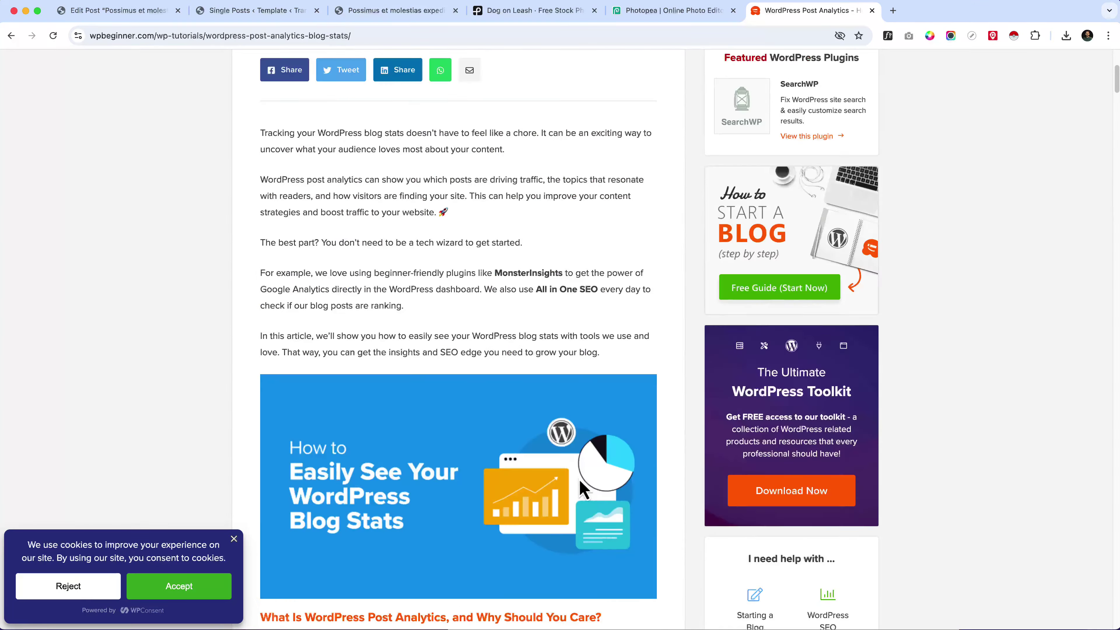
pyautogui.scroll(6, 579, 486)
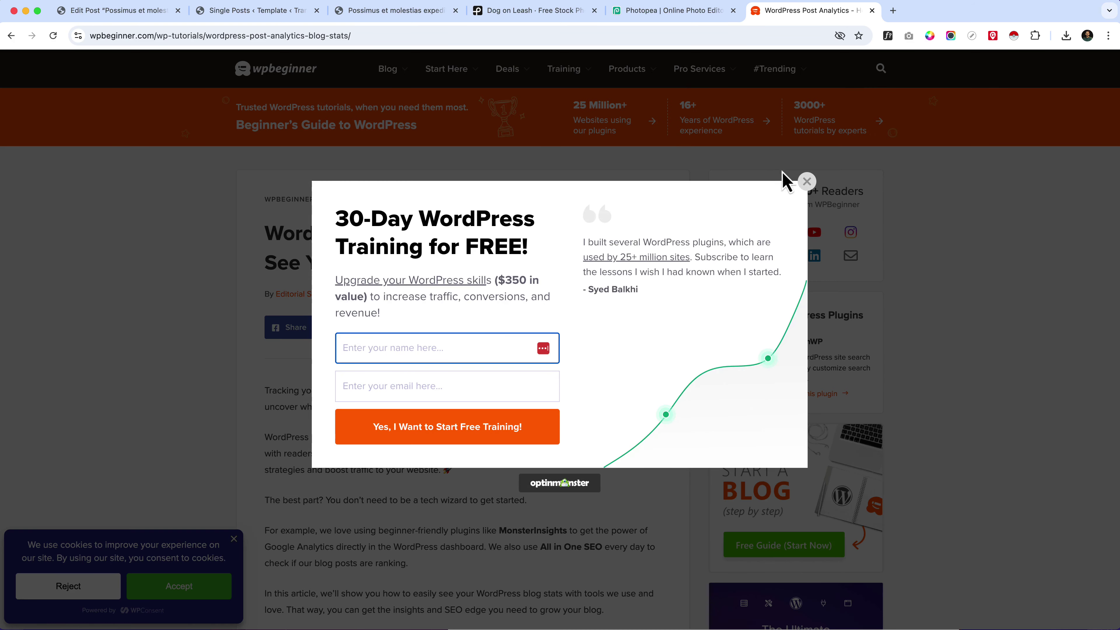
pyautogui.click(805, 181)
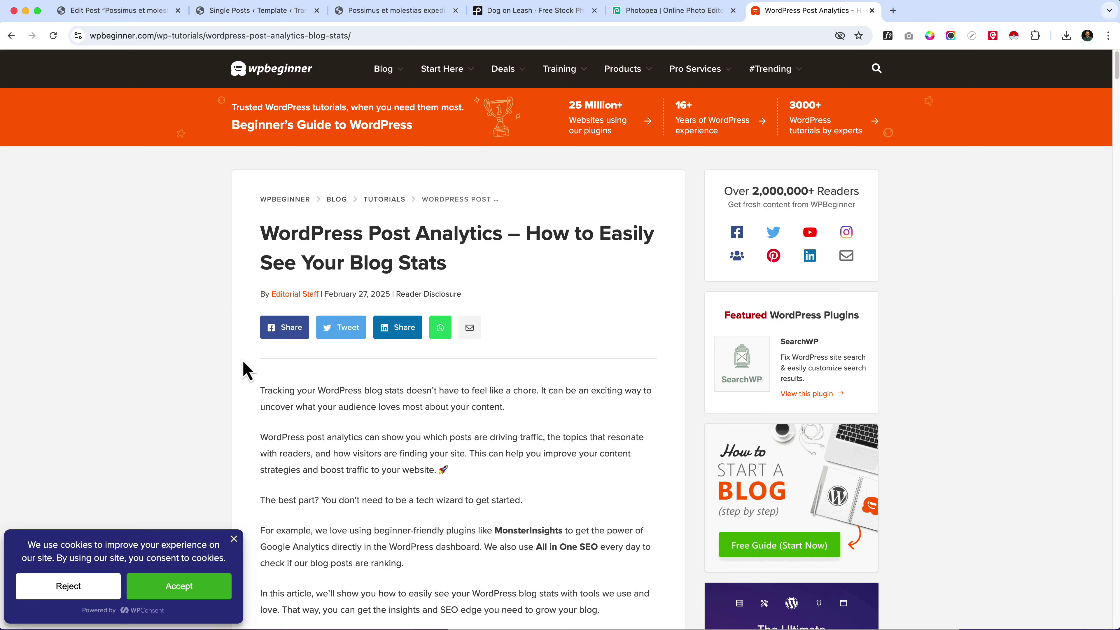
pyautogui.click(419, 12)
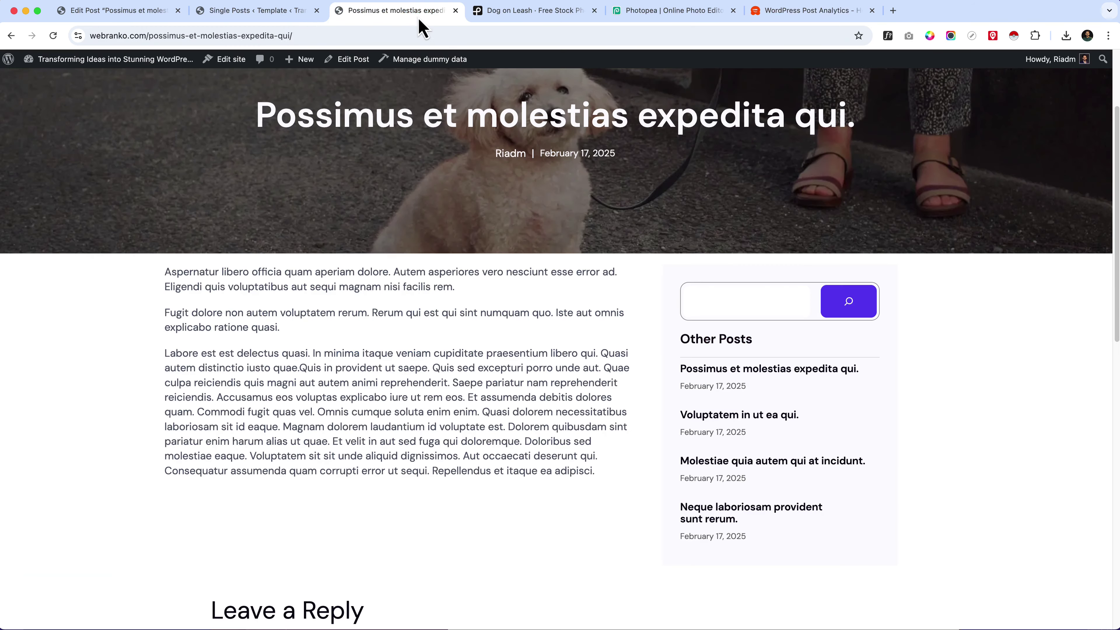
pyautogui.click(283, 18)
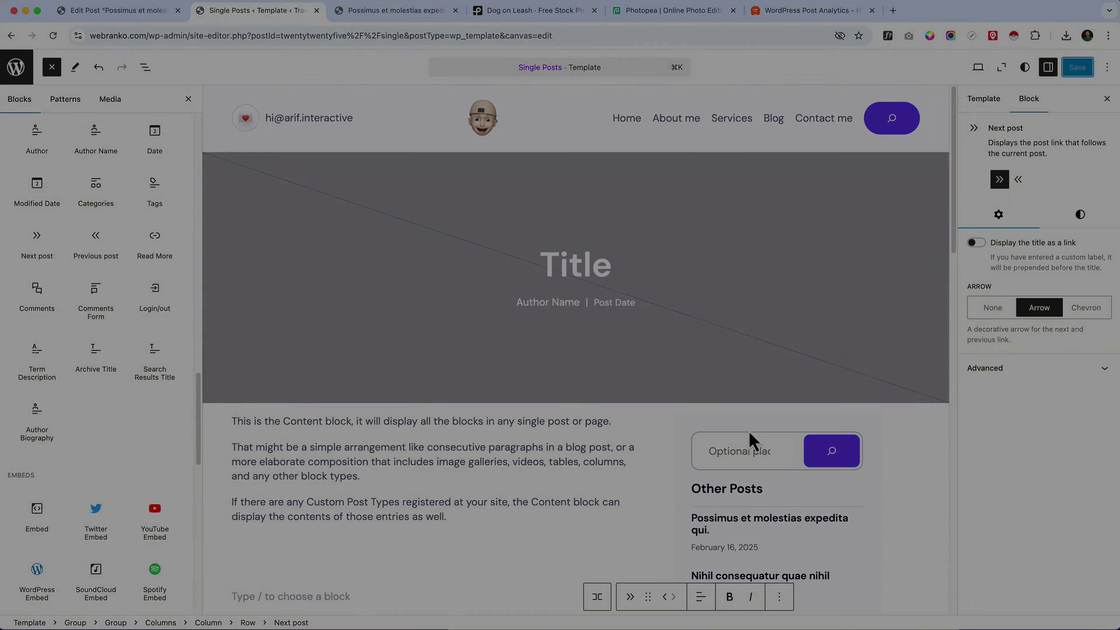